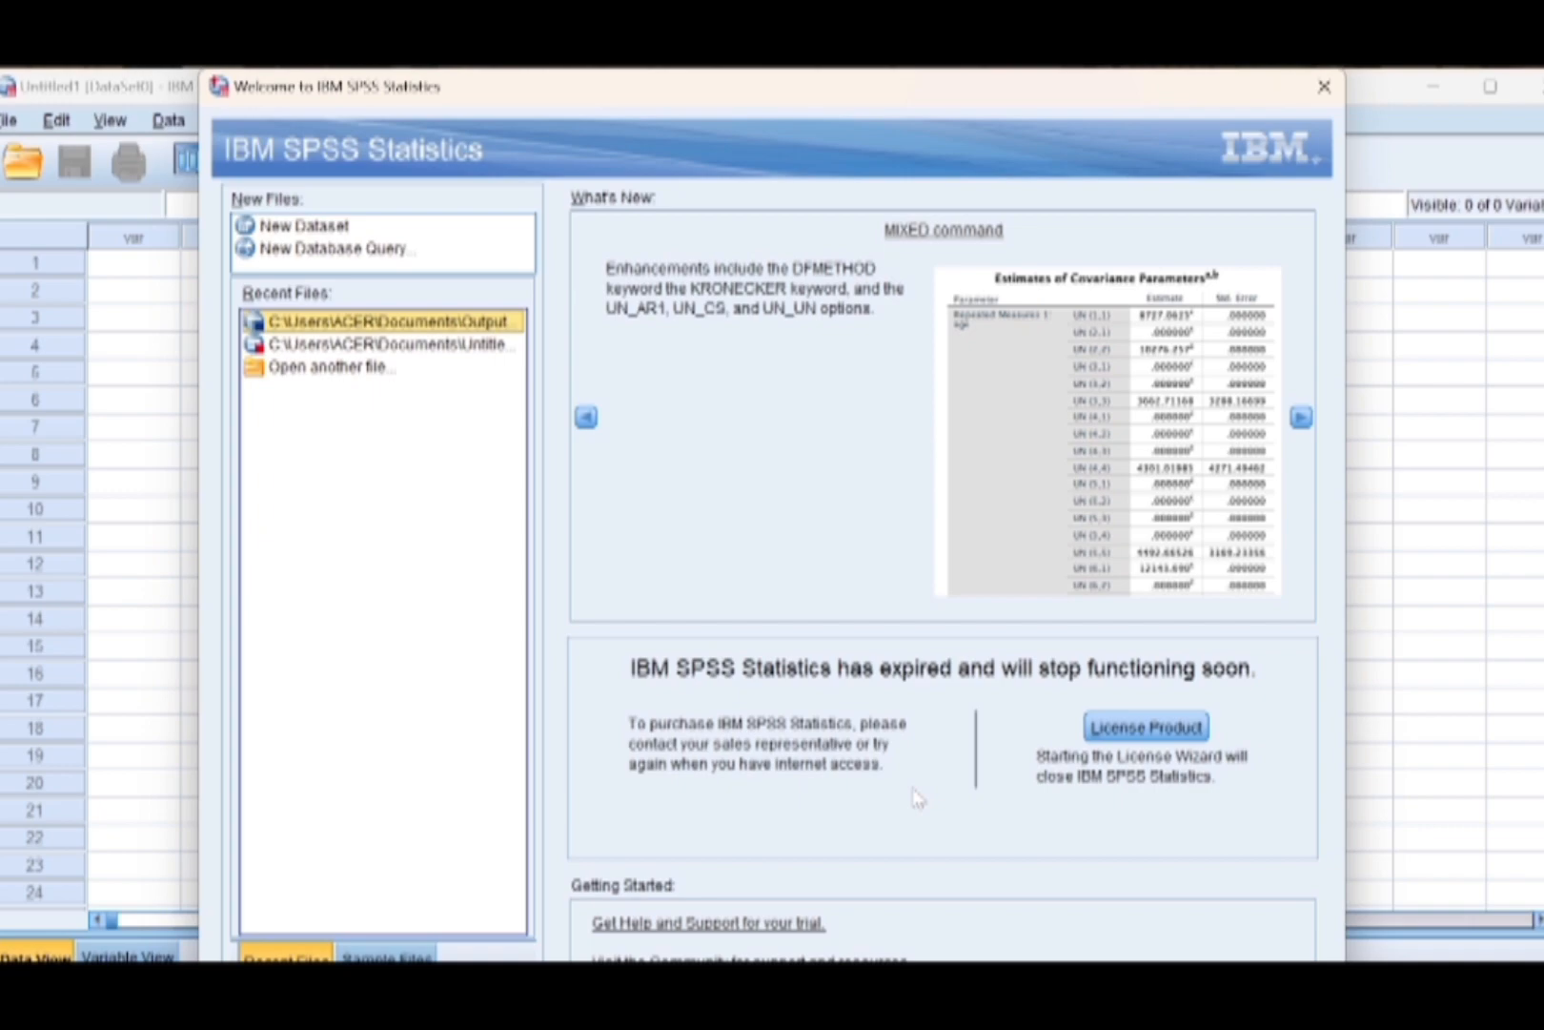
Dismiss the welcome window and define the first variable with the label "hasil belajar".
left_click(1325, 88)
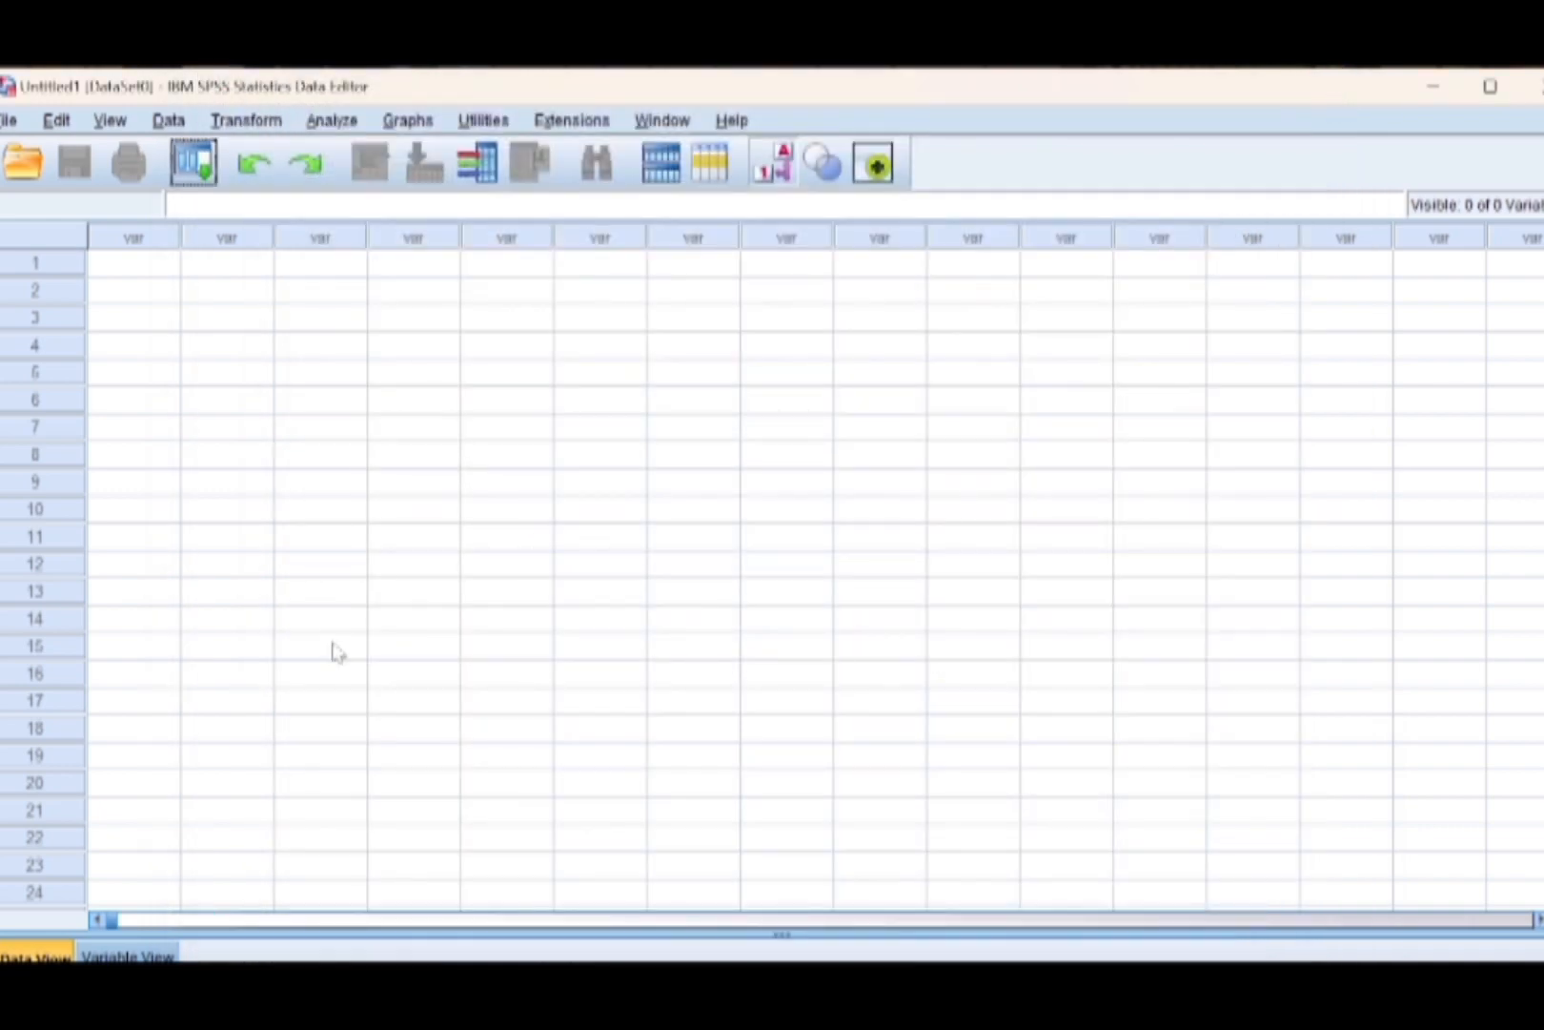
left_click(128, 955)
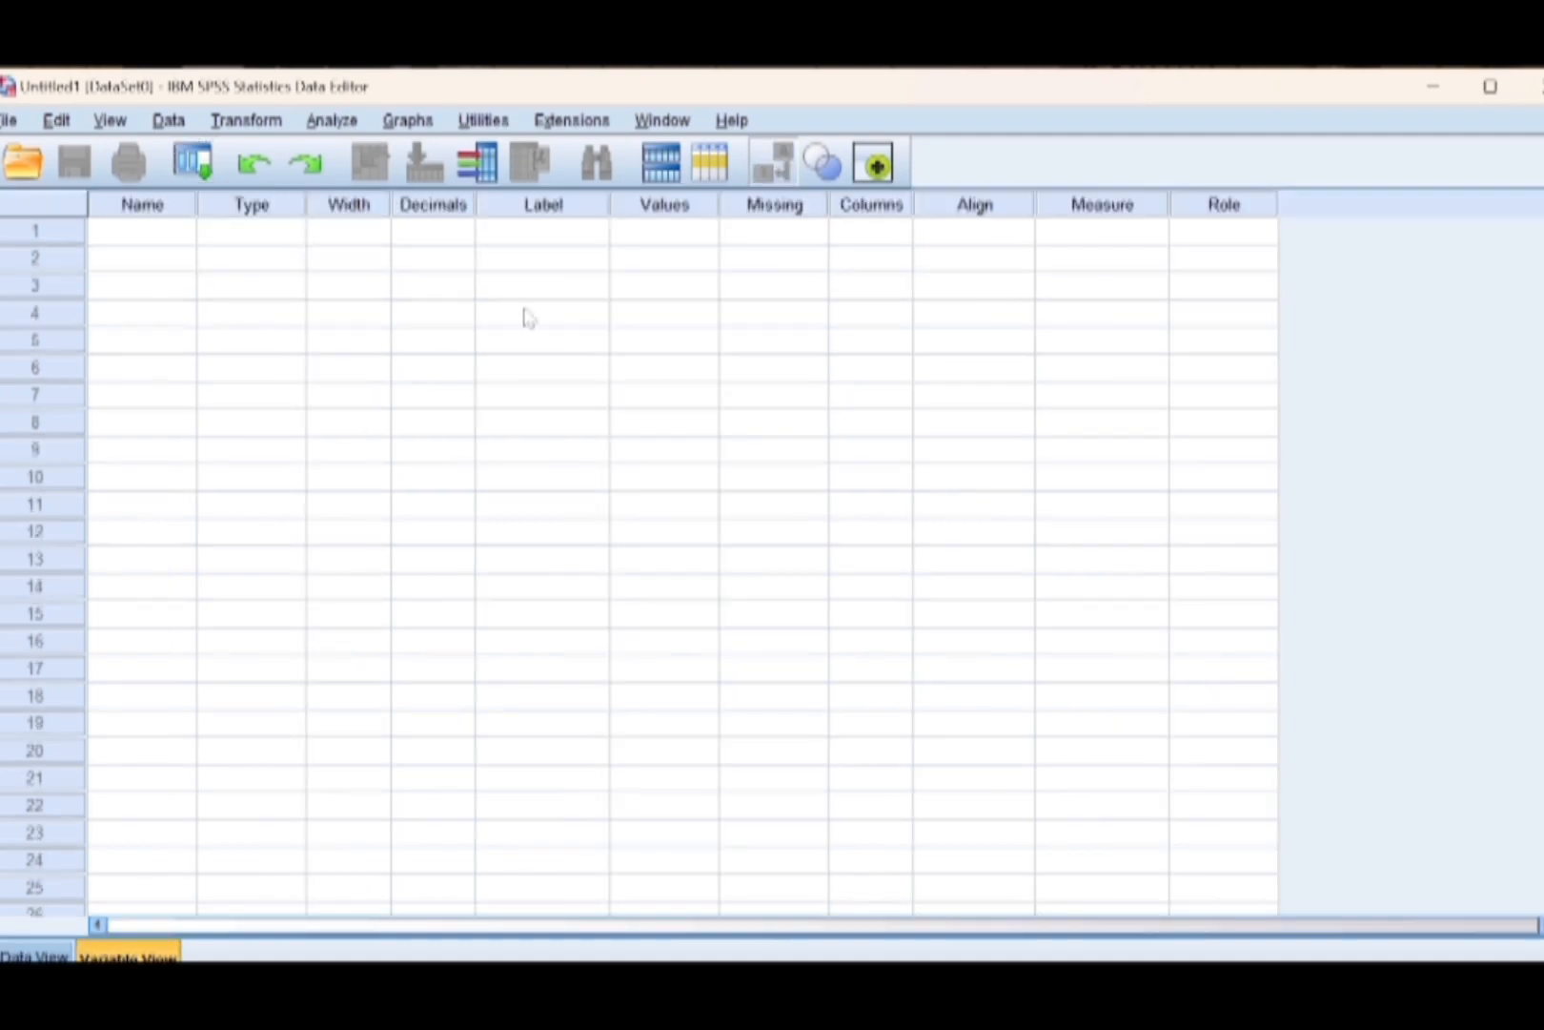
left_click(539, 232)
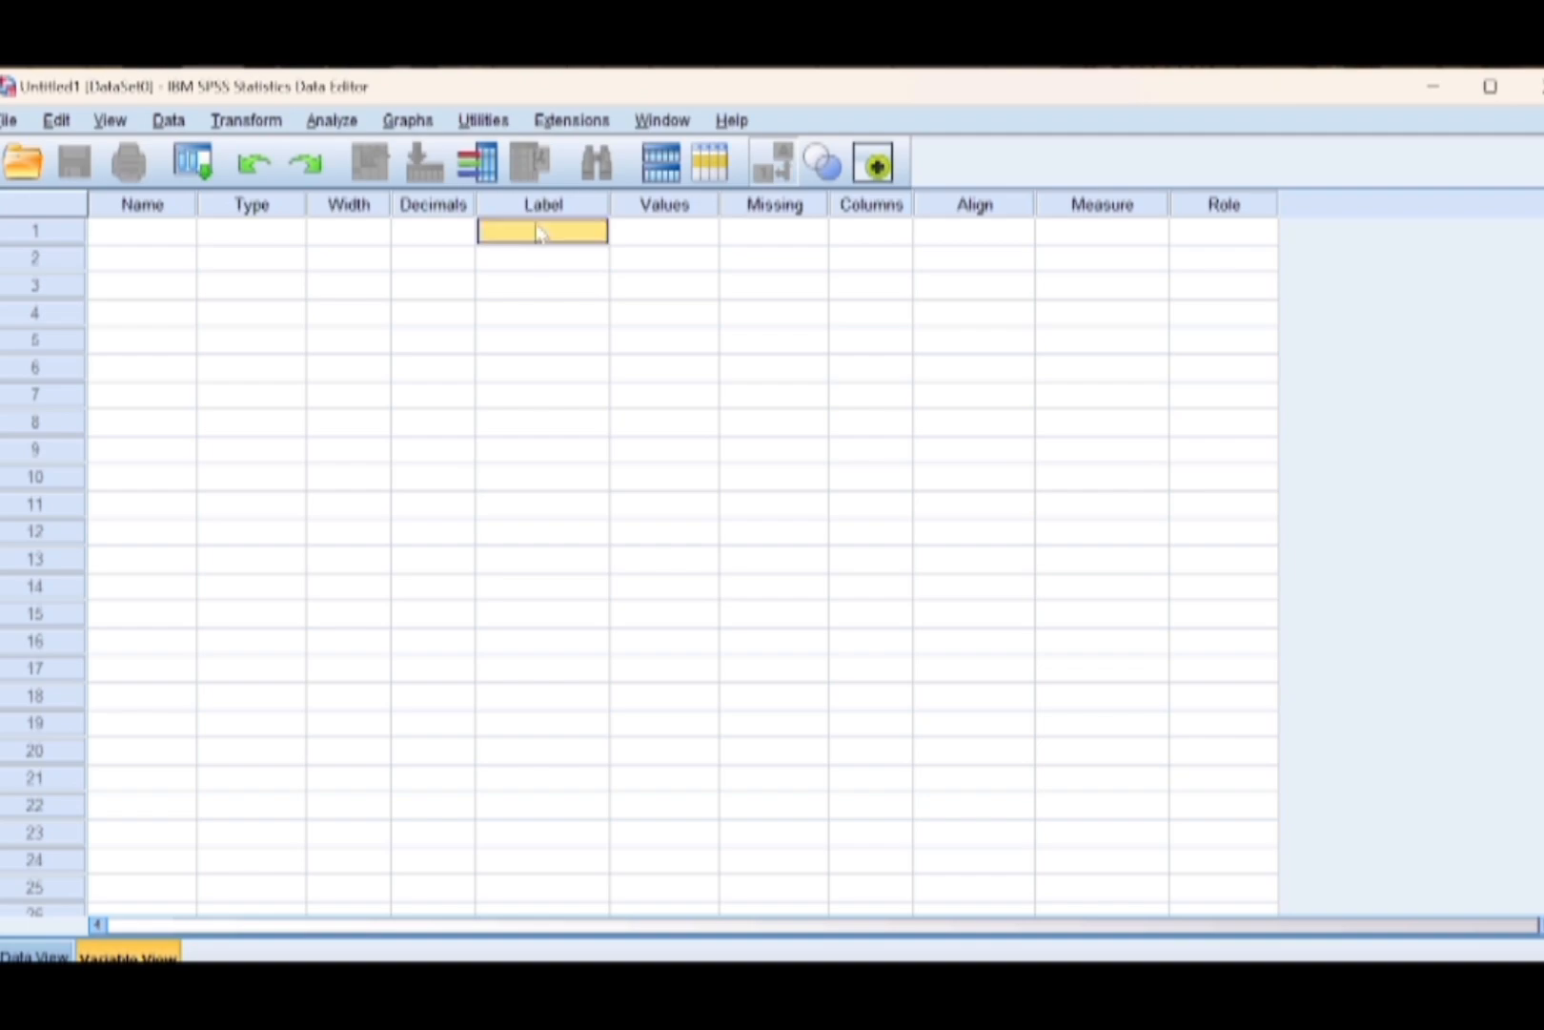
type("hasi")
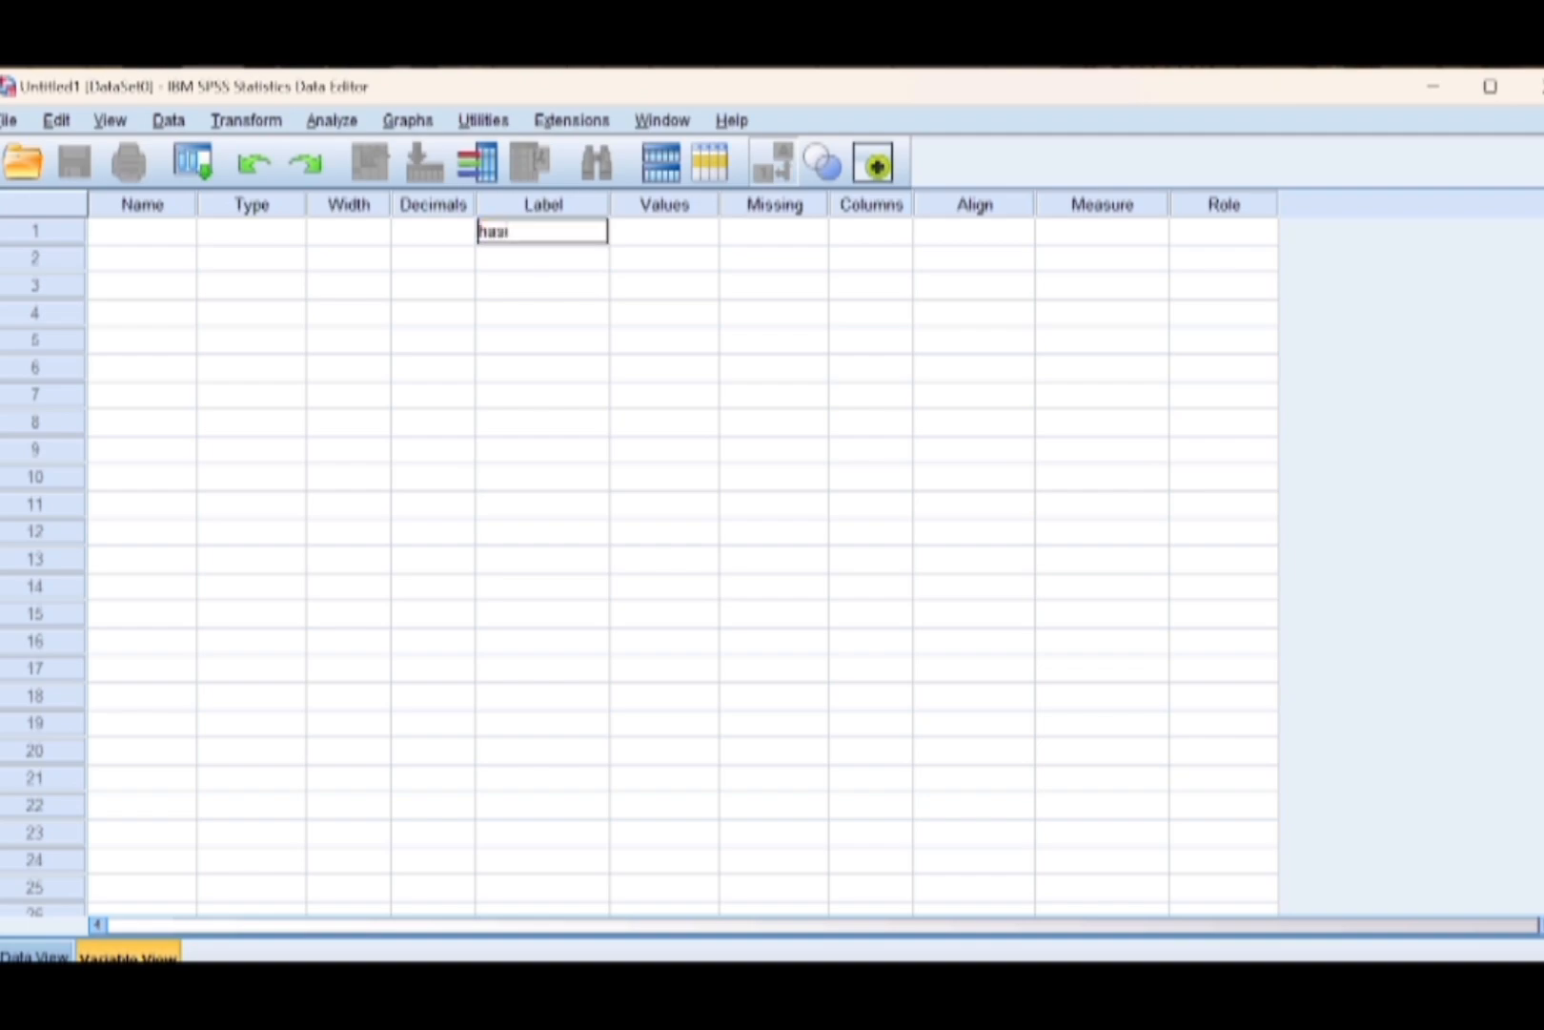
type("l belajar")
Define the second and third variables with the labels "motivasi belajar" and "kecemasan belajar".
left_click(532, 263)
type("m")
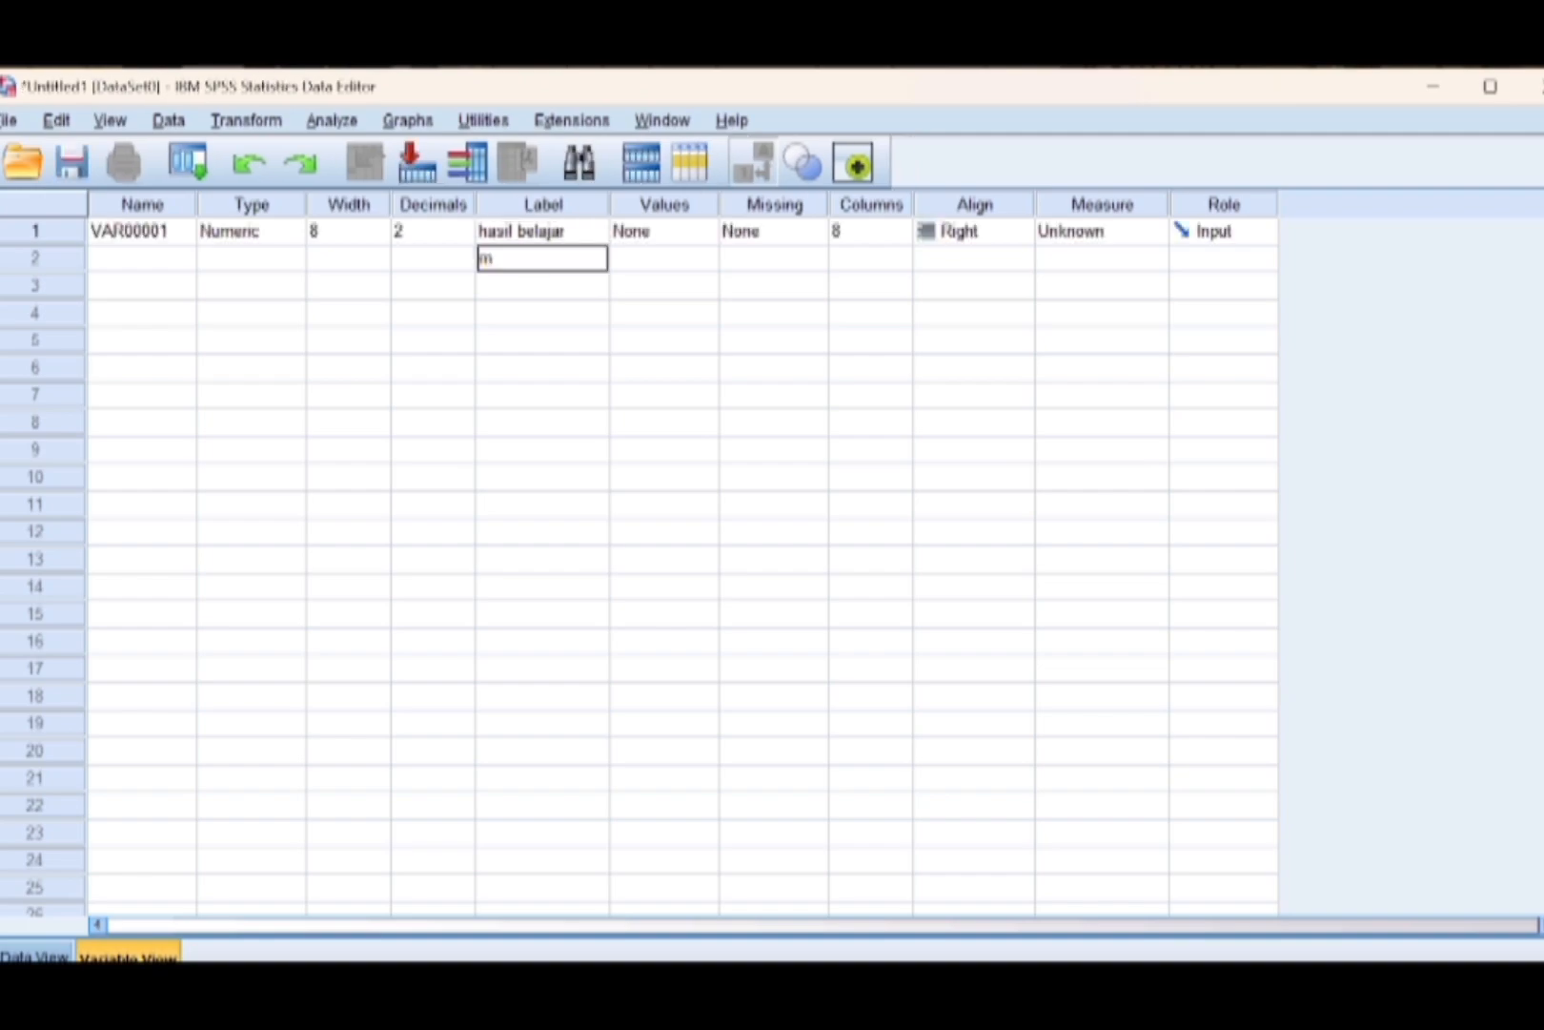
type("otivasi belajar")
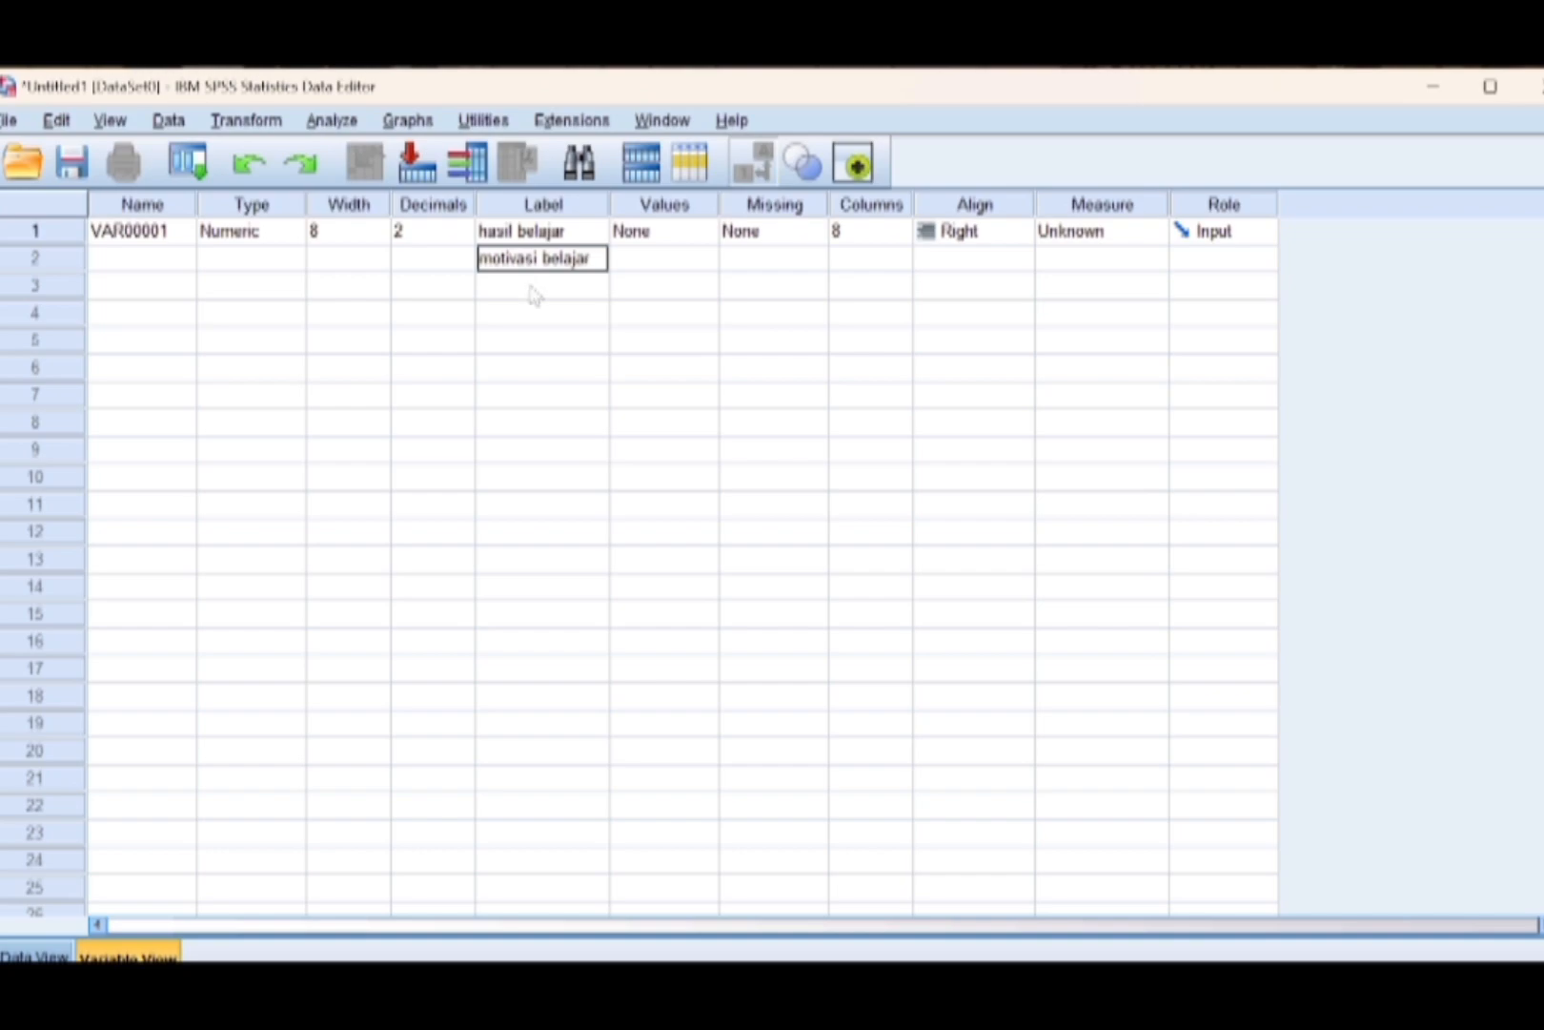
left_click(534, 295)
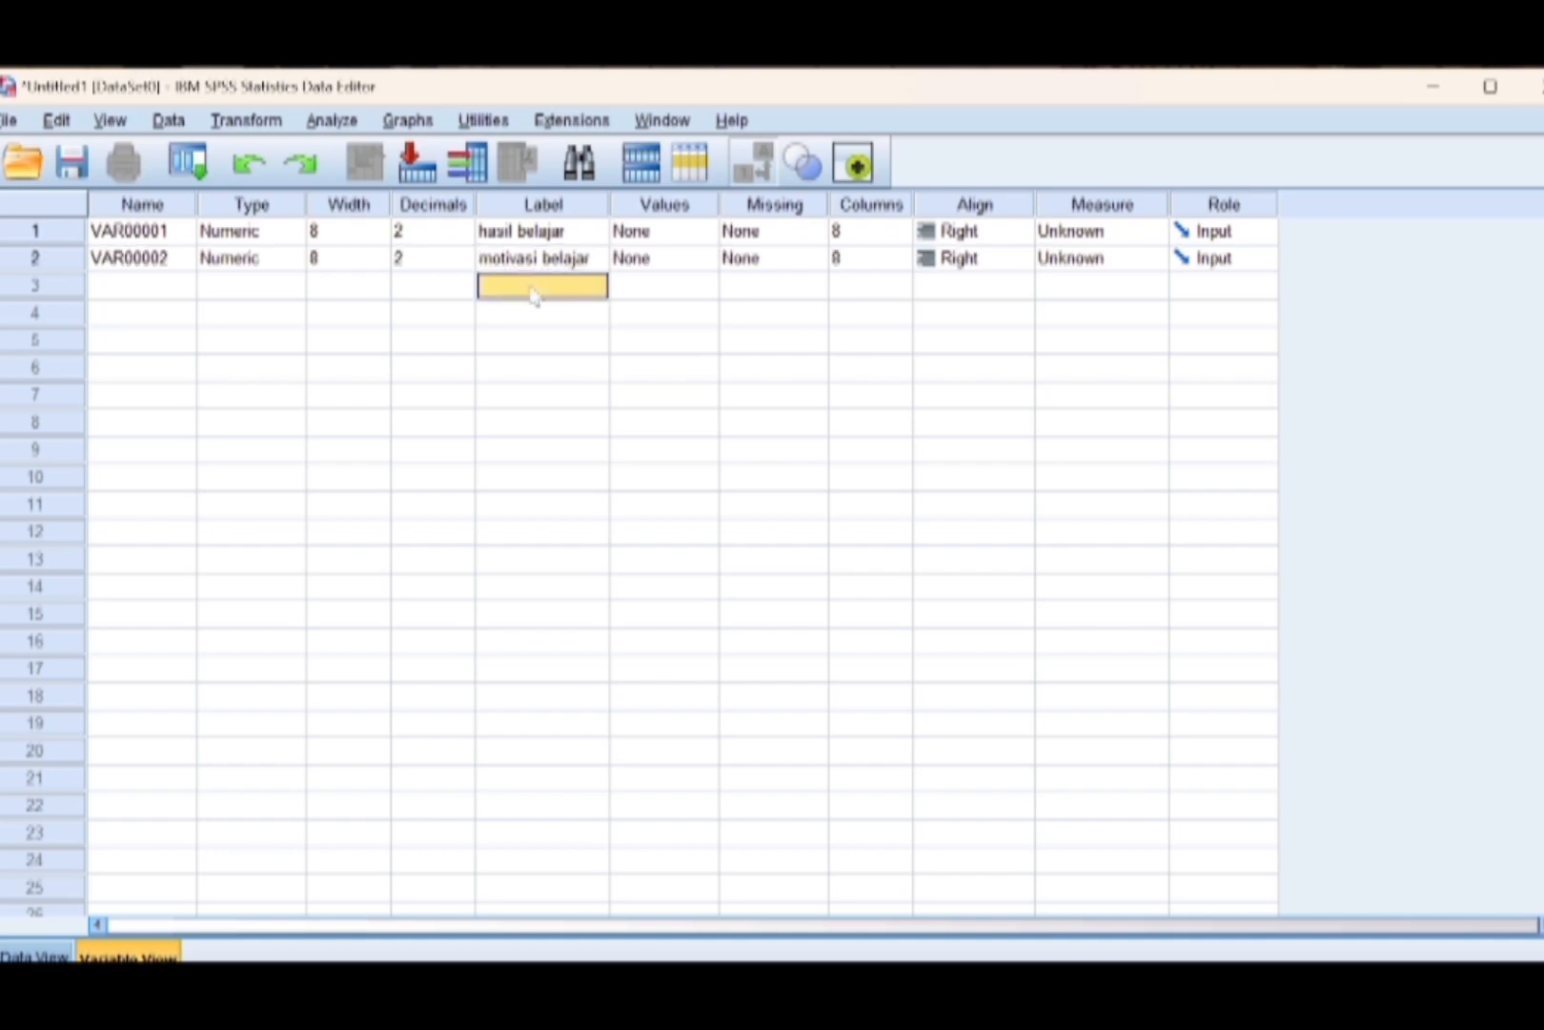
type("ke")
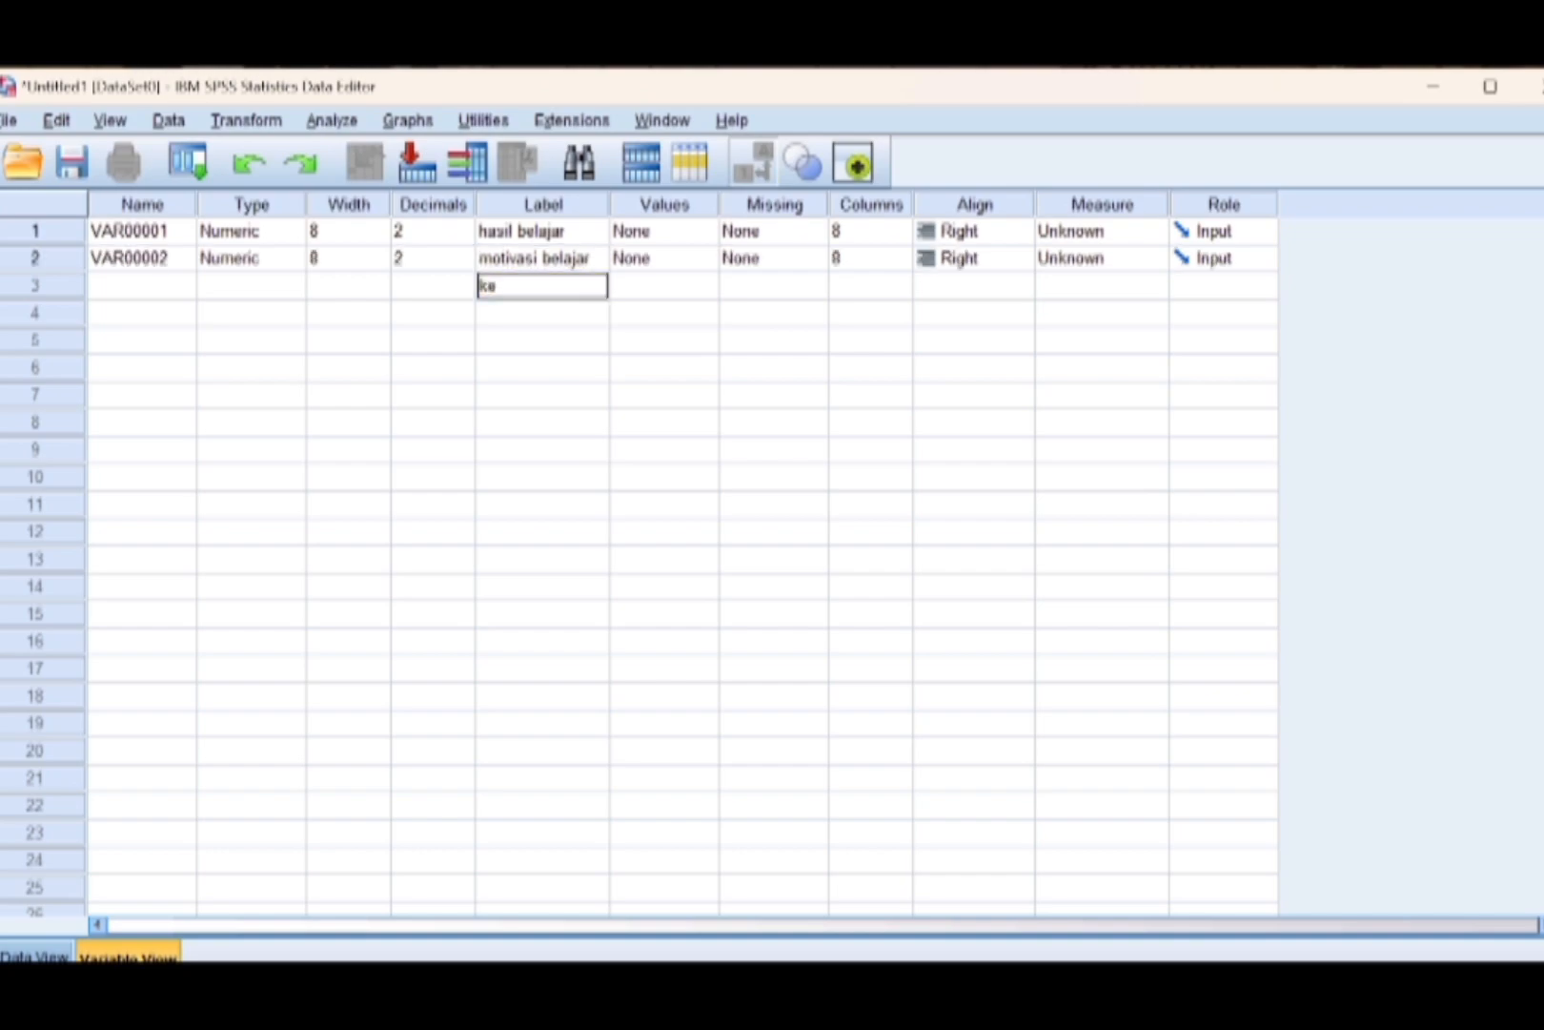
type("cemasan belajar")
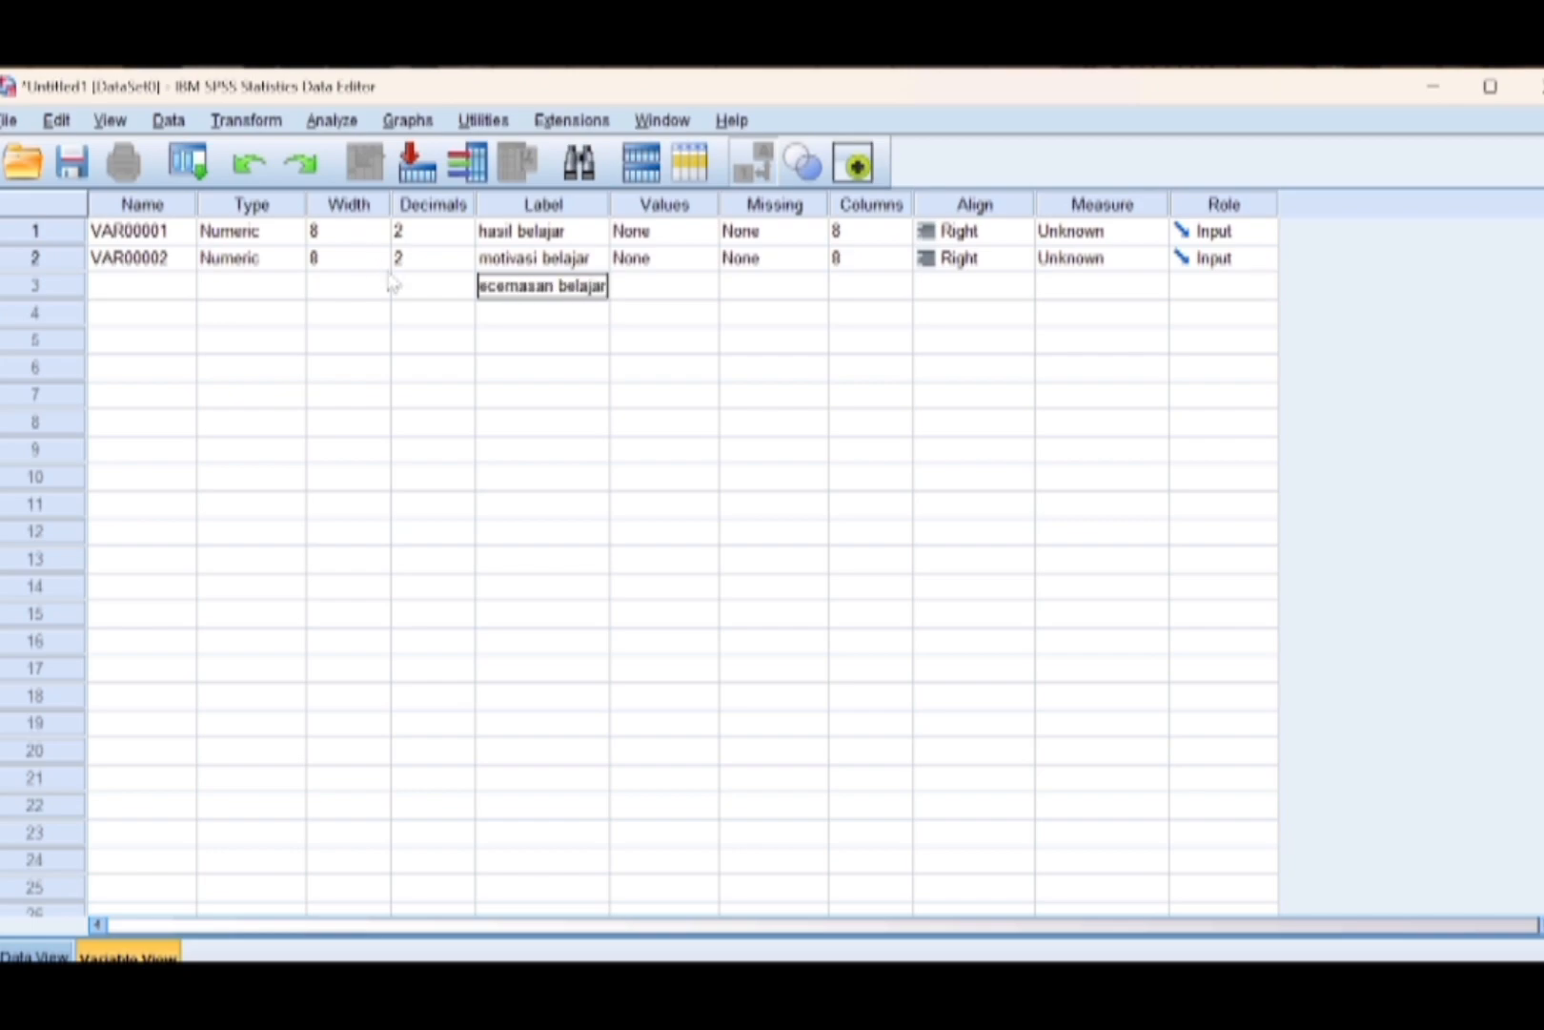
key("Return")
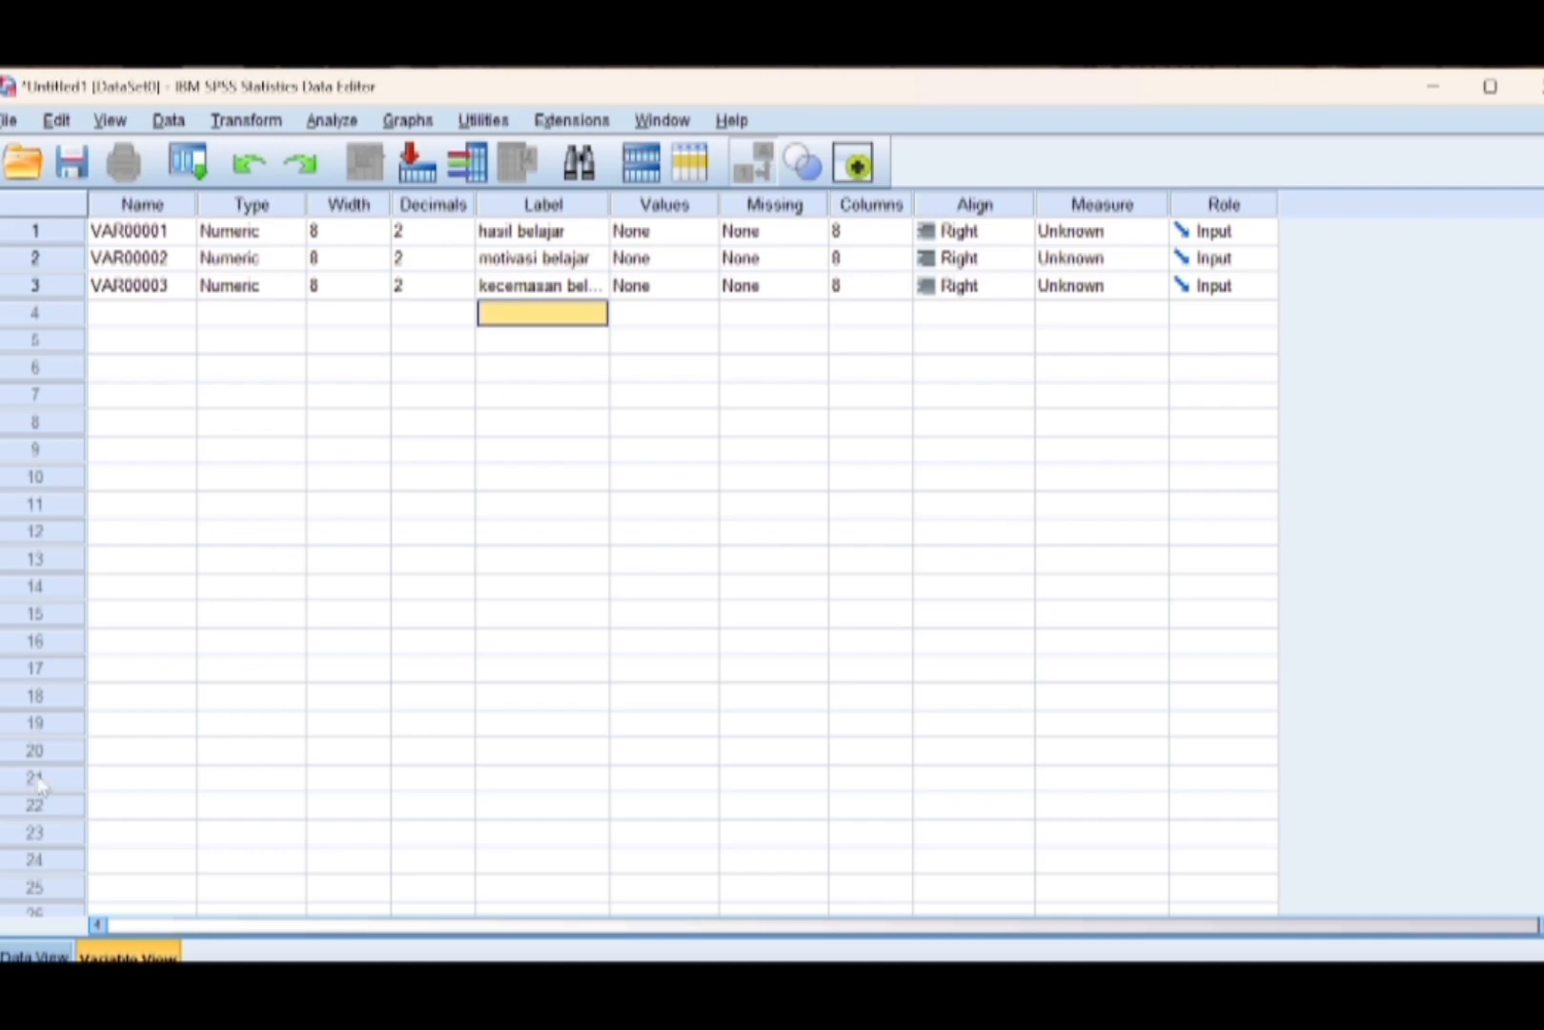
Enter the hasil belajar scores in VAR00001, rows 1–11: 72, 88, 65, 79, 83, 70, 90, 74, 68, 81, 77.
left_click(36, 956)
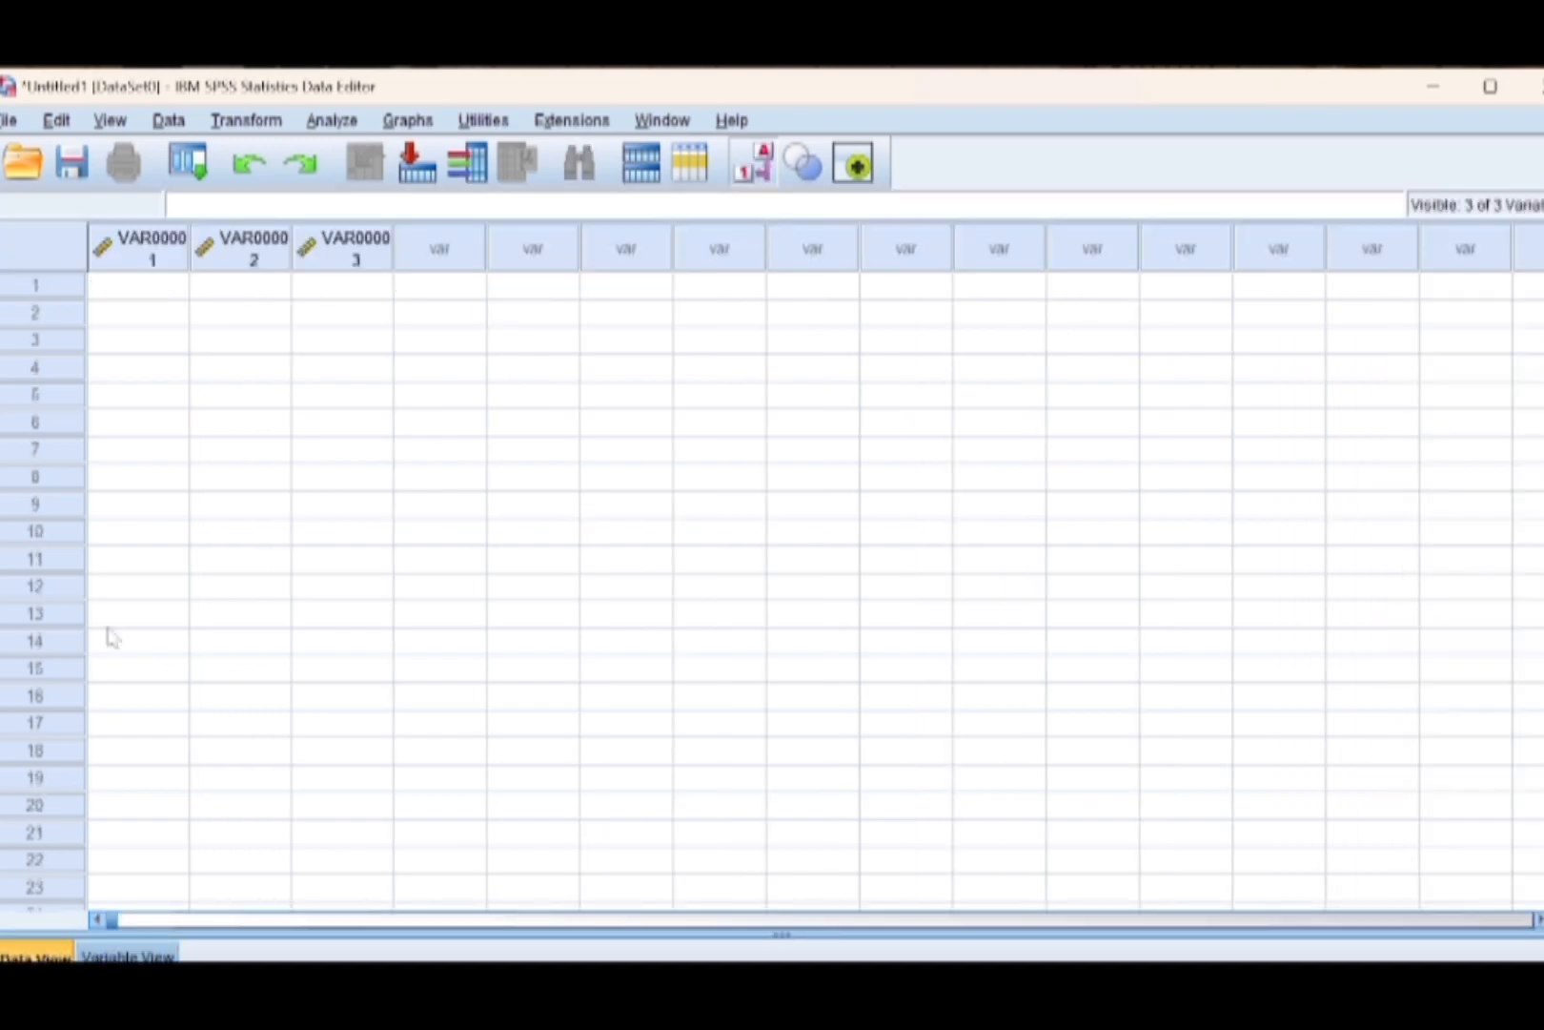
left_click(152, 292)
type("72")
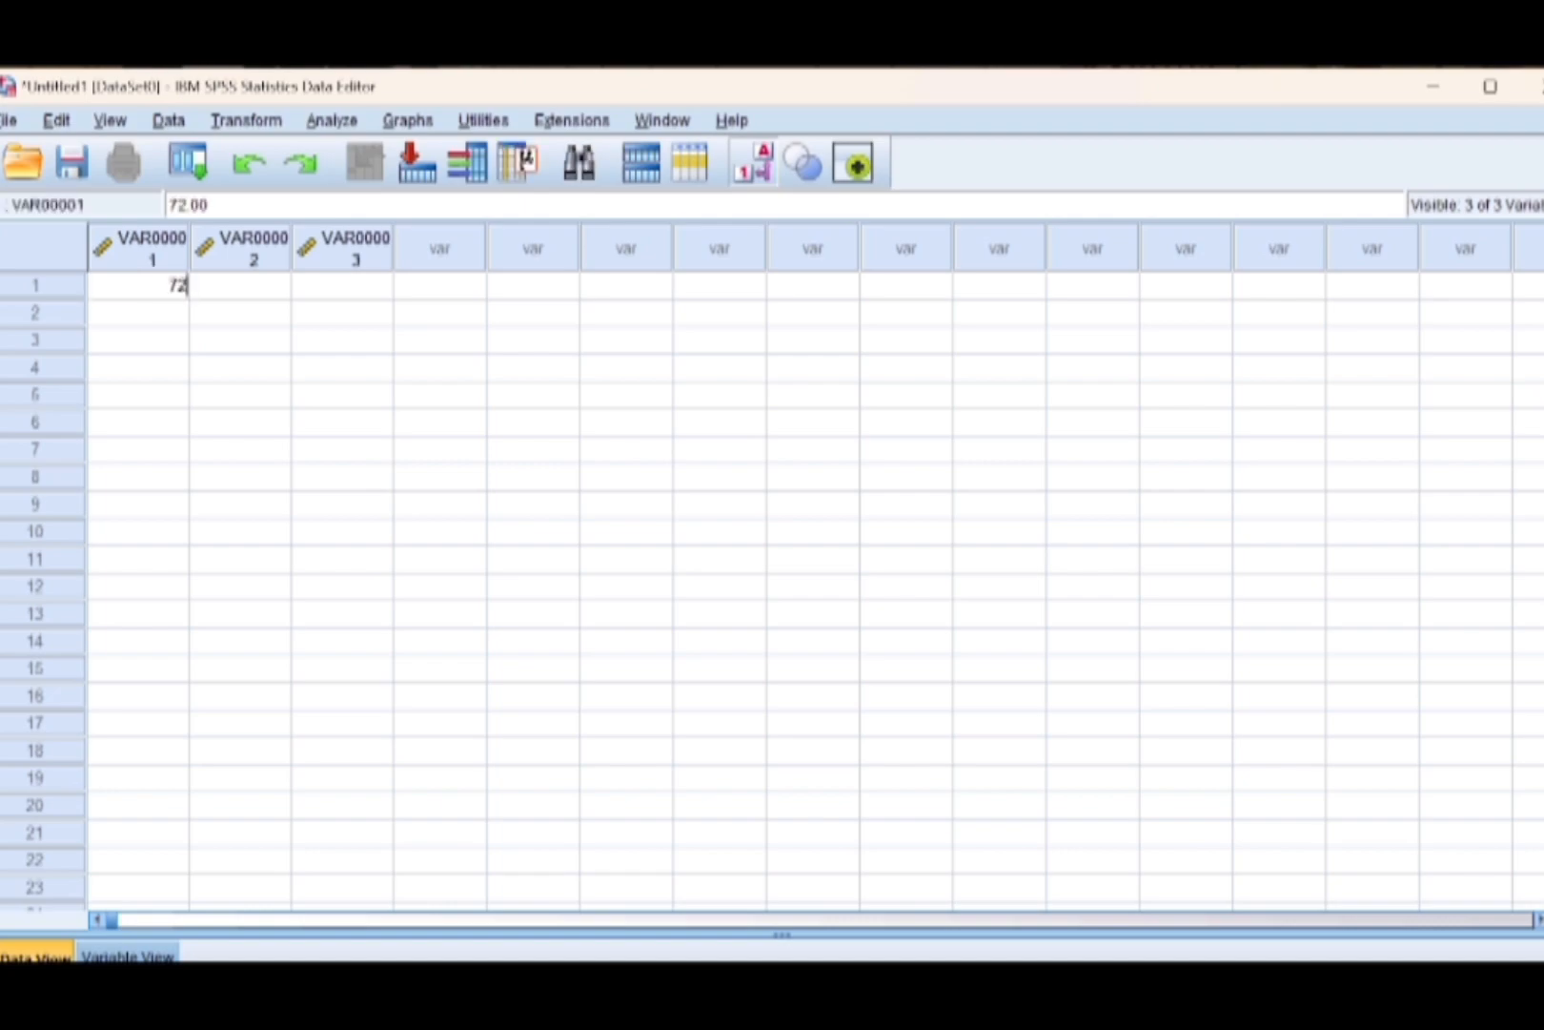
key("Return")
type("88")
key("Return")
type("65 79 83 70 90 74 68 81 77 ")
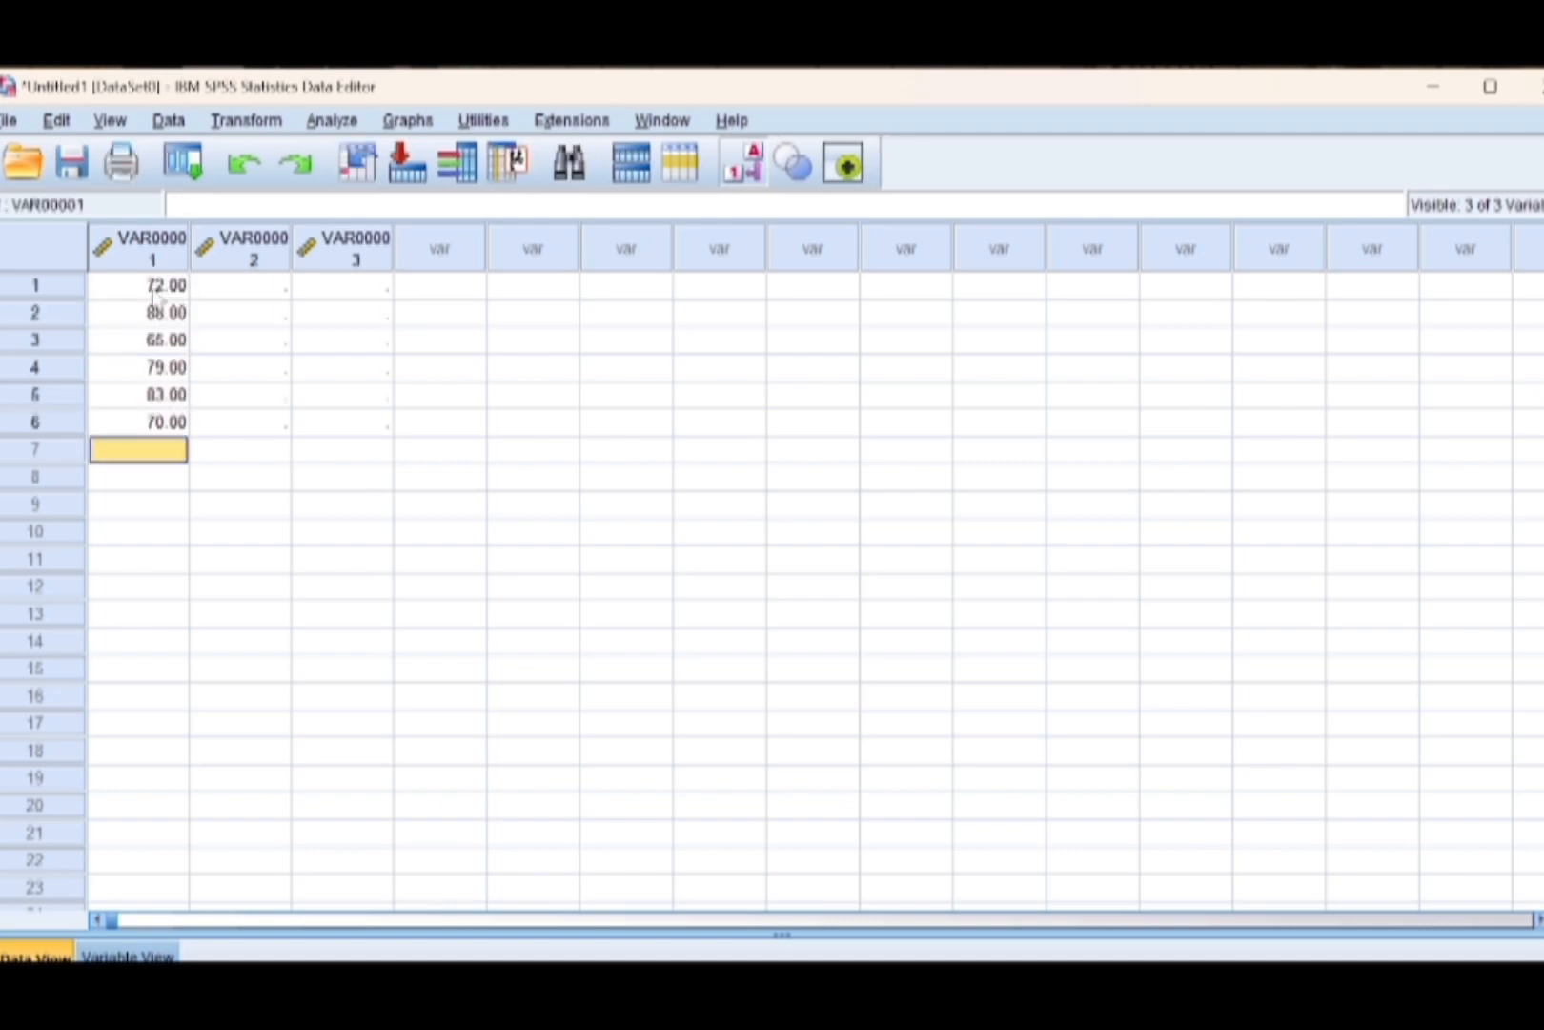
type("63 85 71 66 84 76")
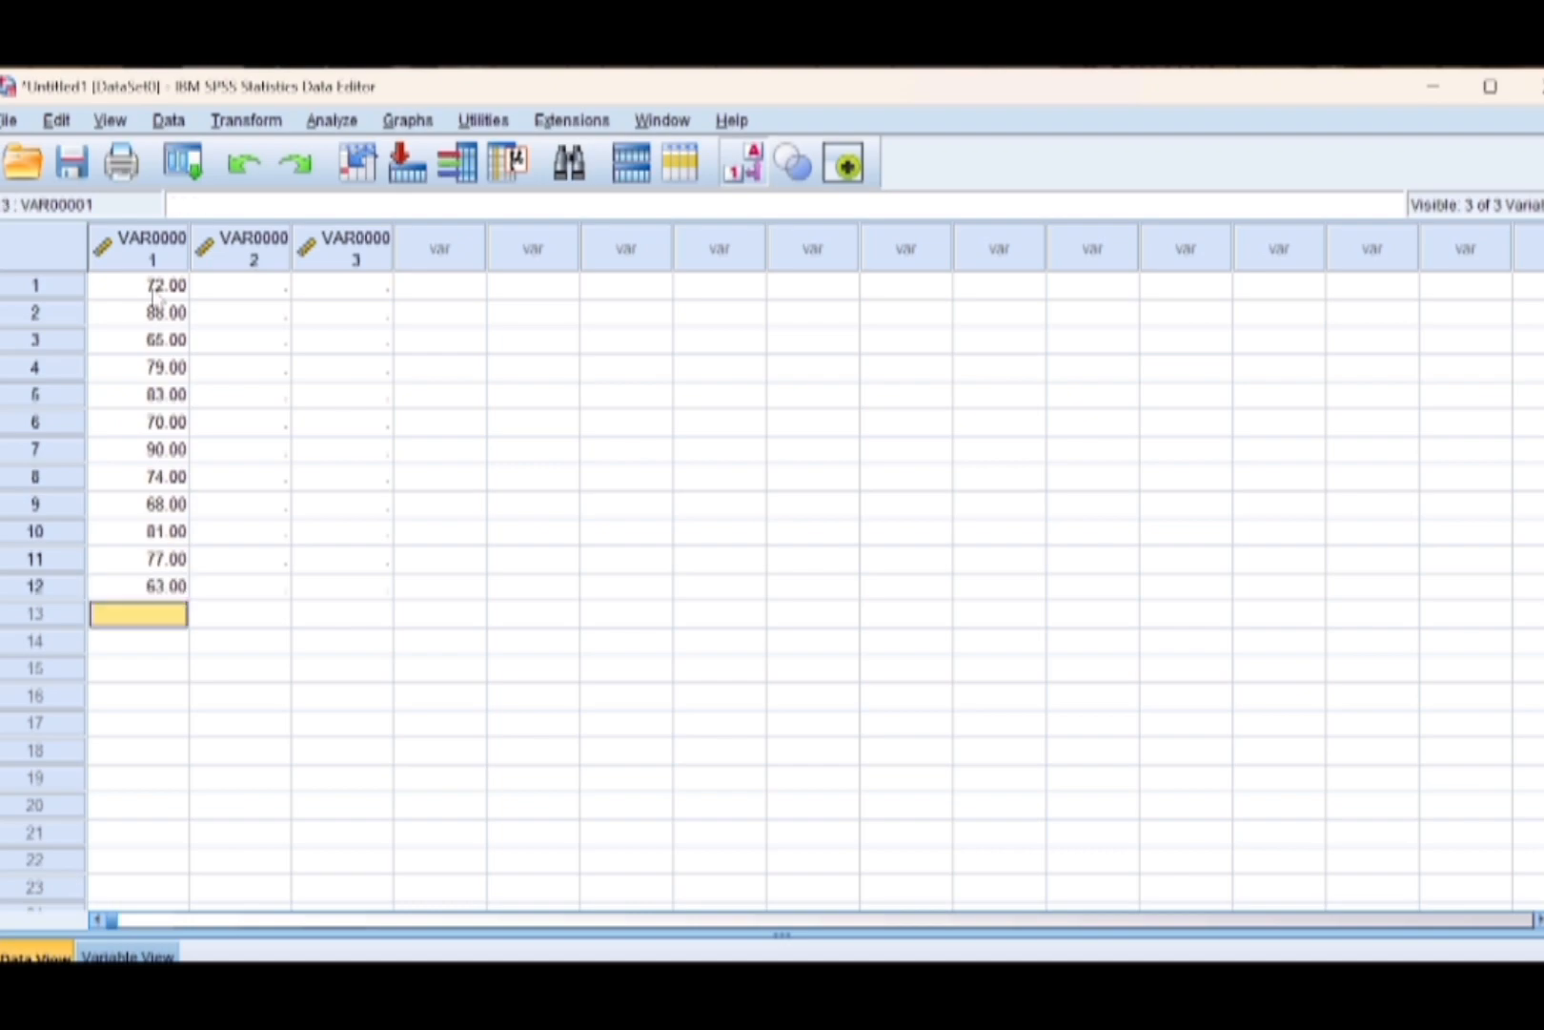
type(" 69 87 73 80 64 ")
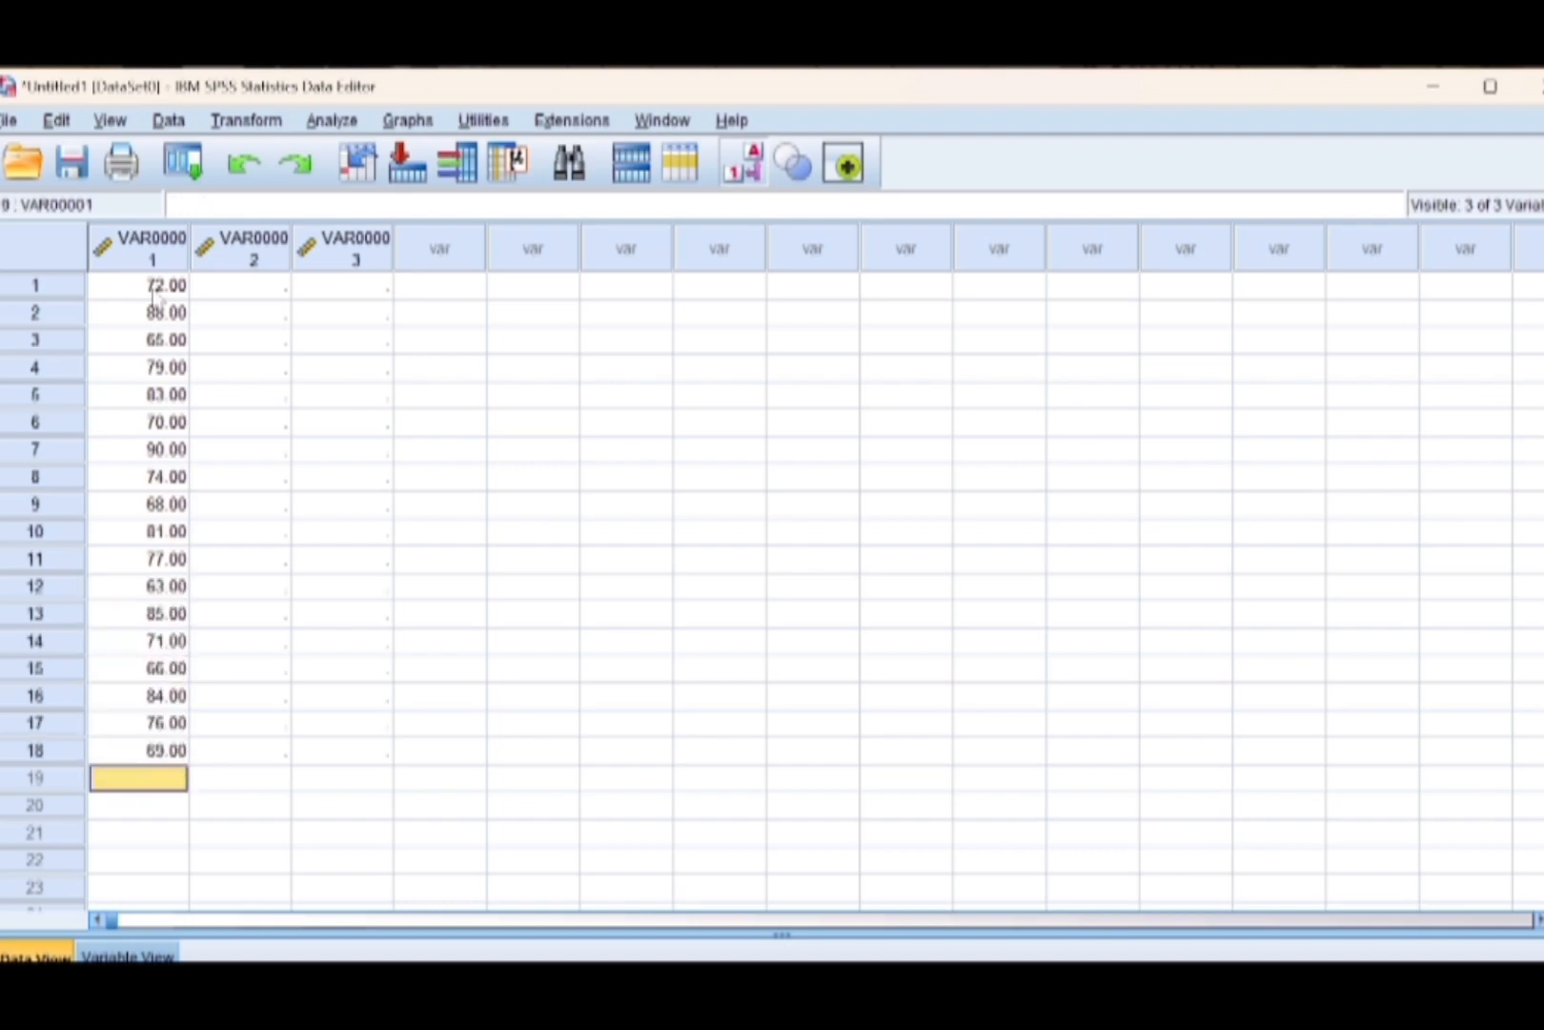
type("82 75 67 89 78 62 8")
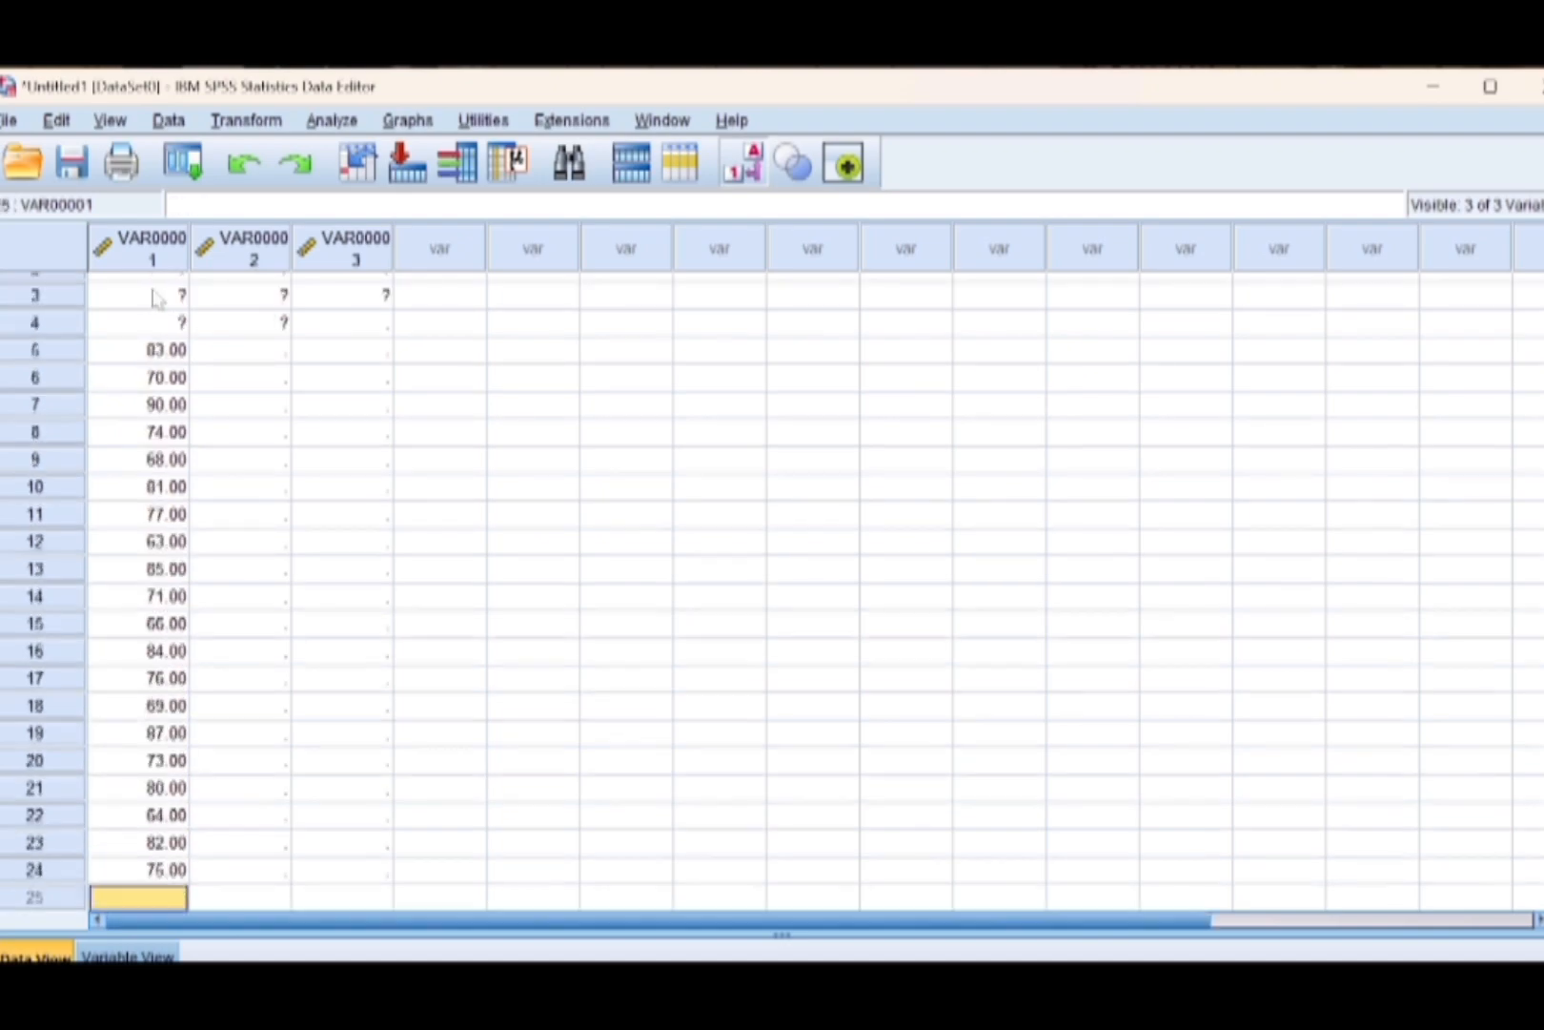
type("6 72 79 65 90 74 8")
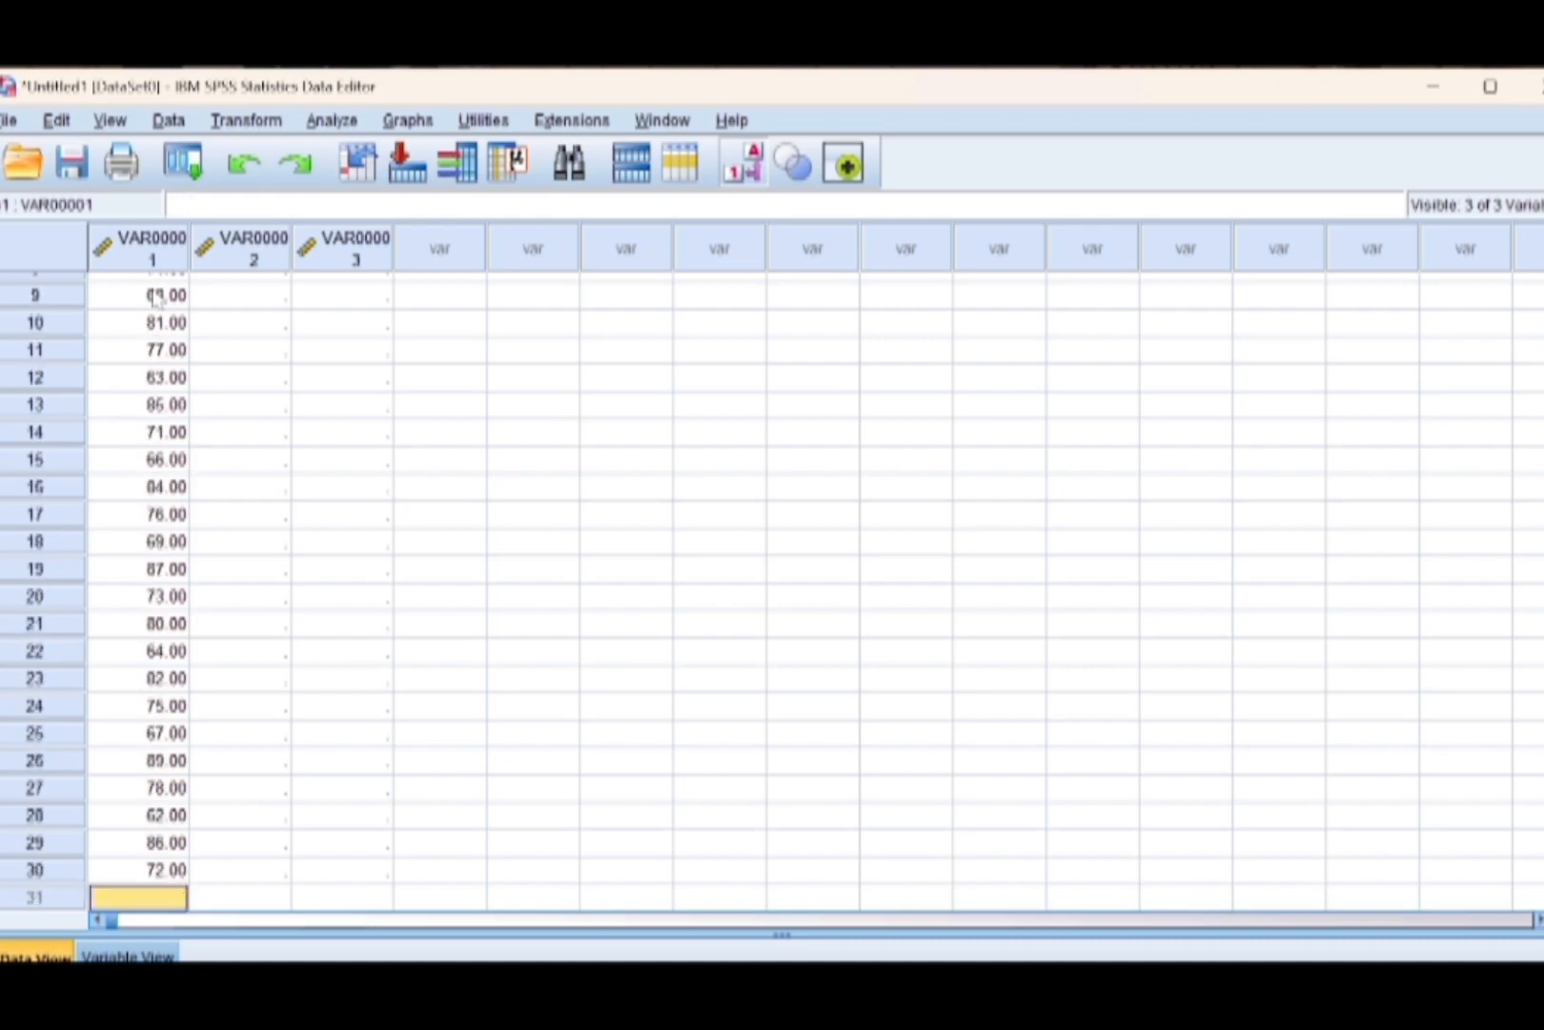
type("1 68 83 77 61 85 ")
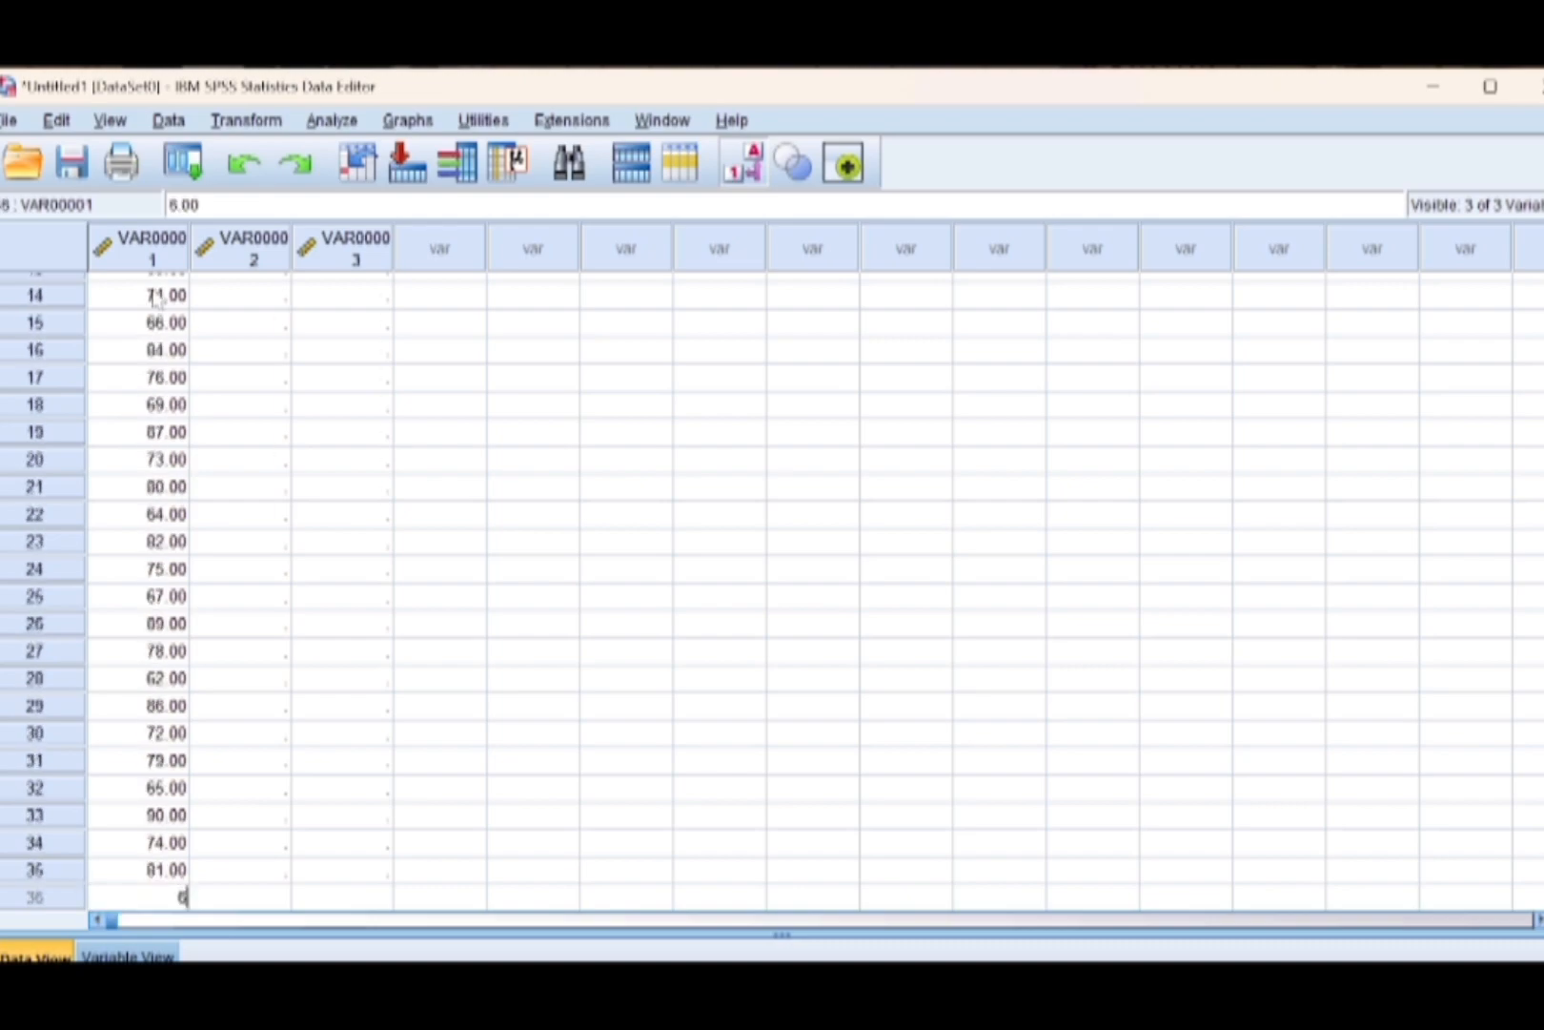
type("70 88 76 66 84 73 ")
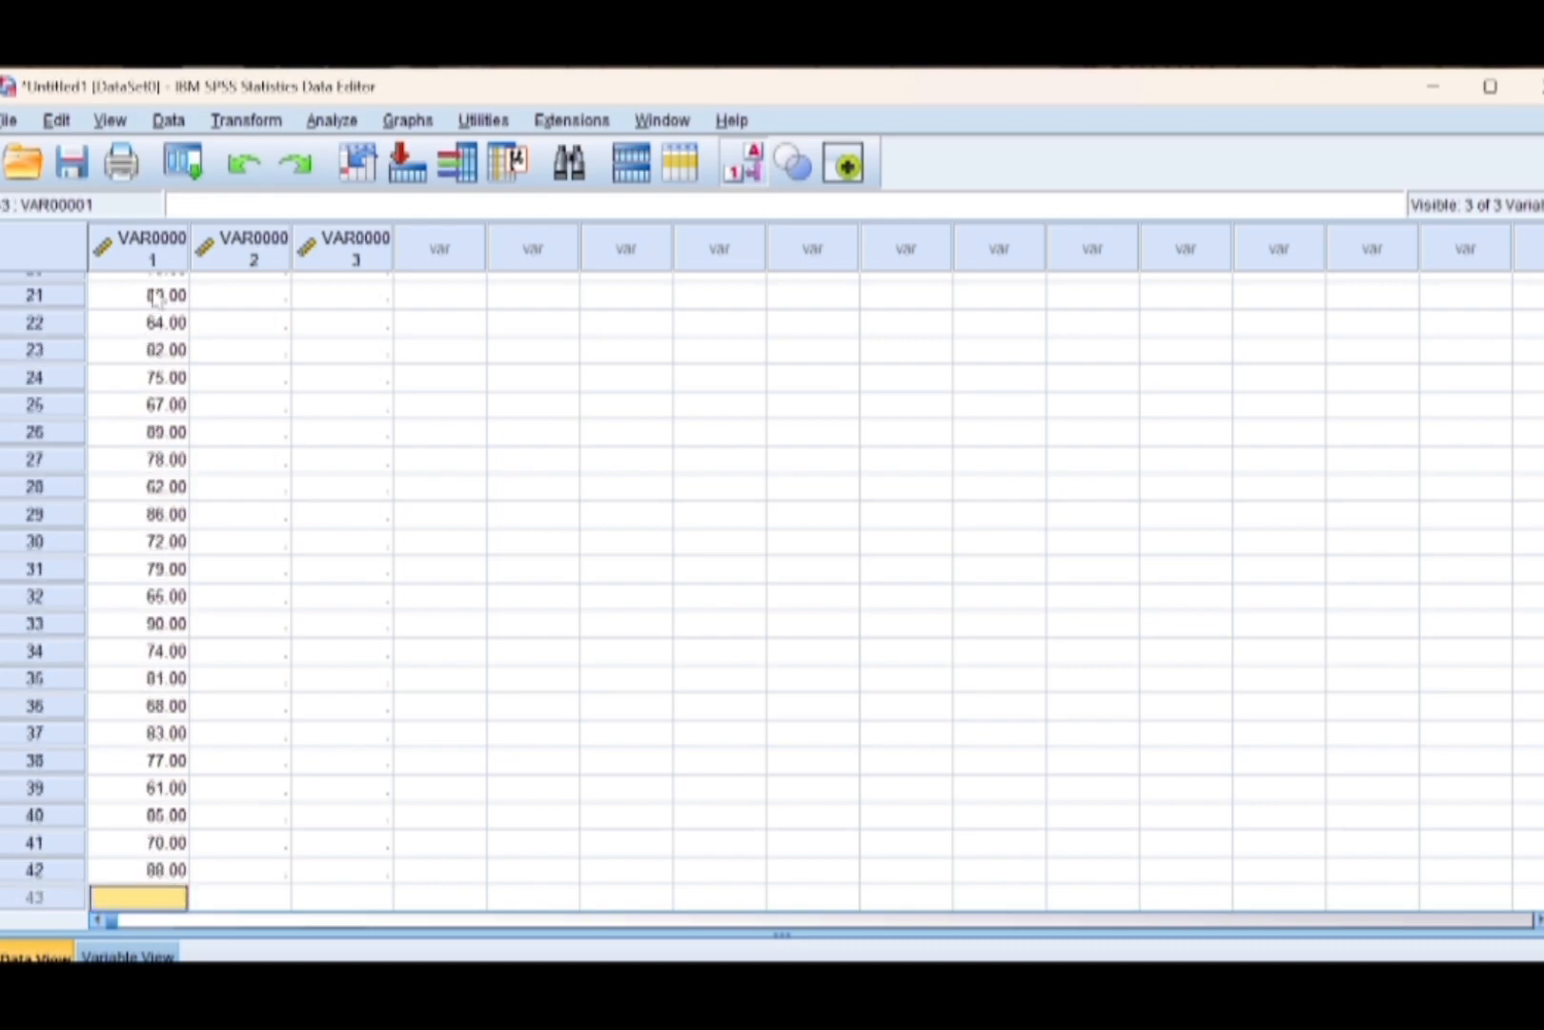
type("80 69 87 75")
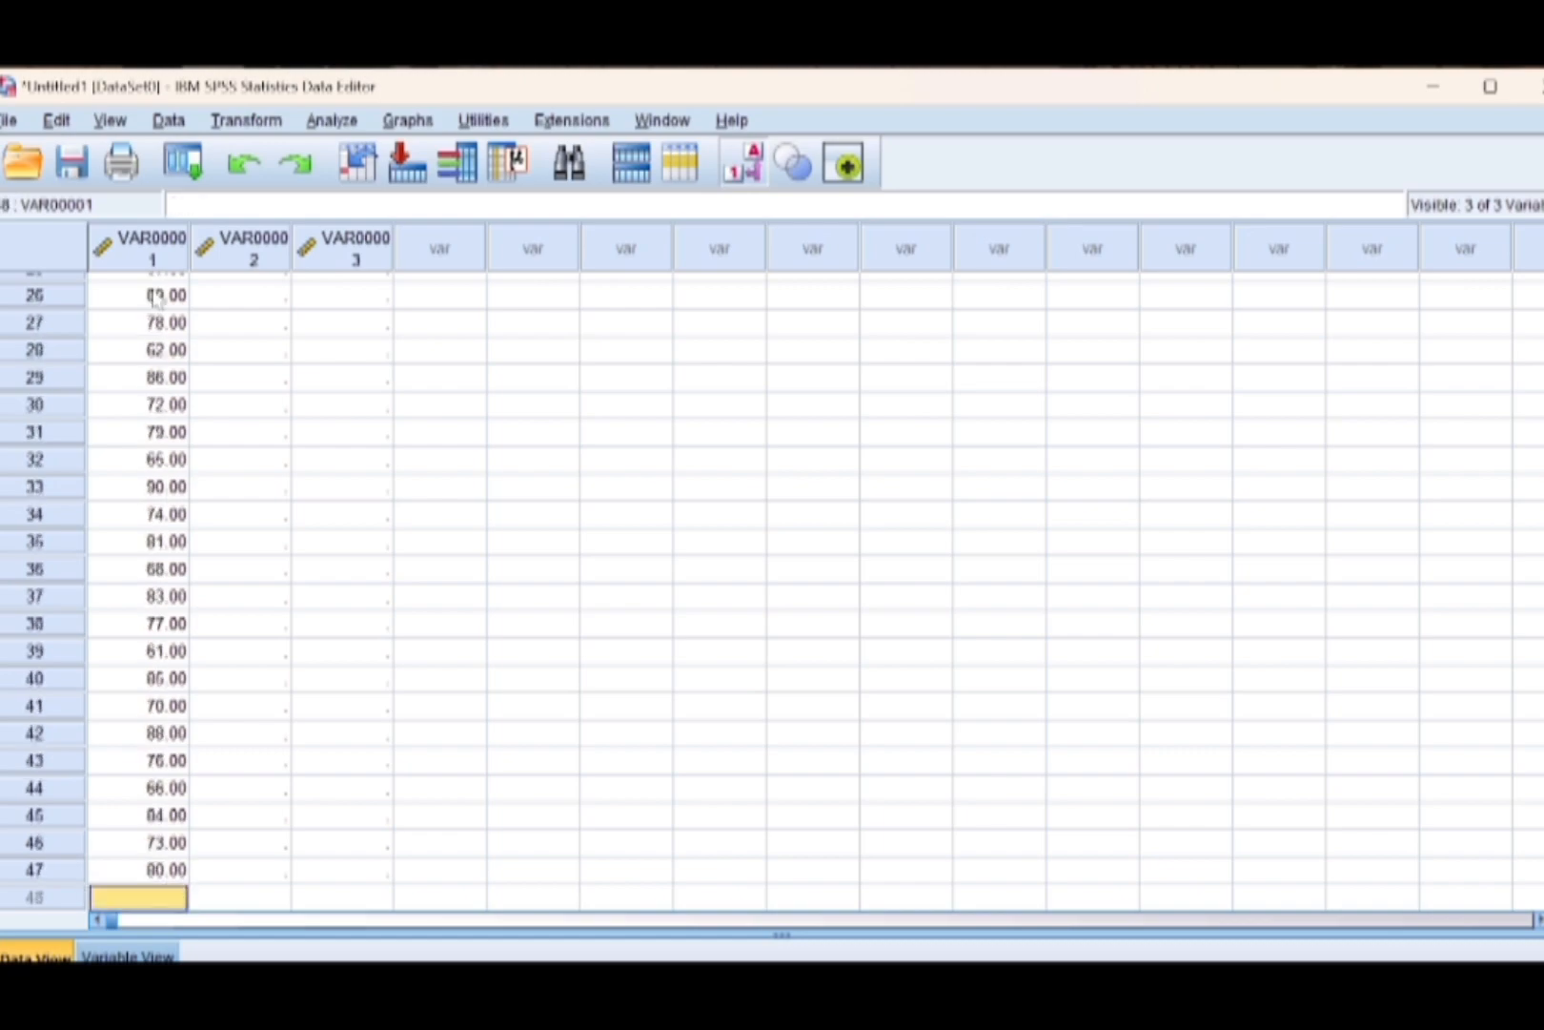
Fill VAR00001, rows 29–50, with 86, 72, 79, 65, 90, 74, 81, 68, 83, 77, 61, 85, 70, 88, 76, 66, 84, 73, 80, 69, 87, 75.
key("ctrl+Home")
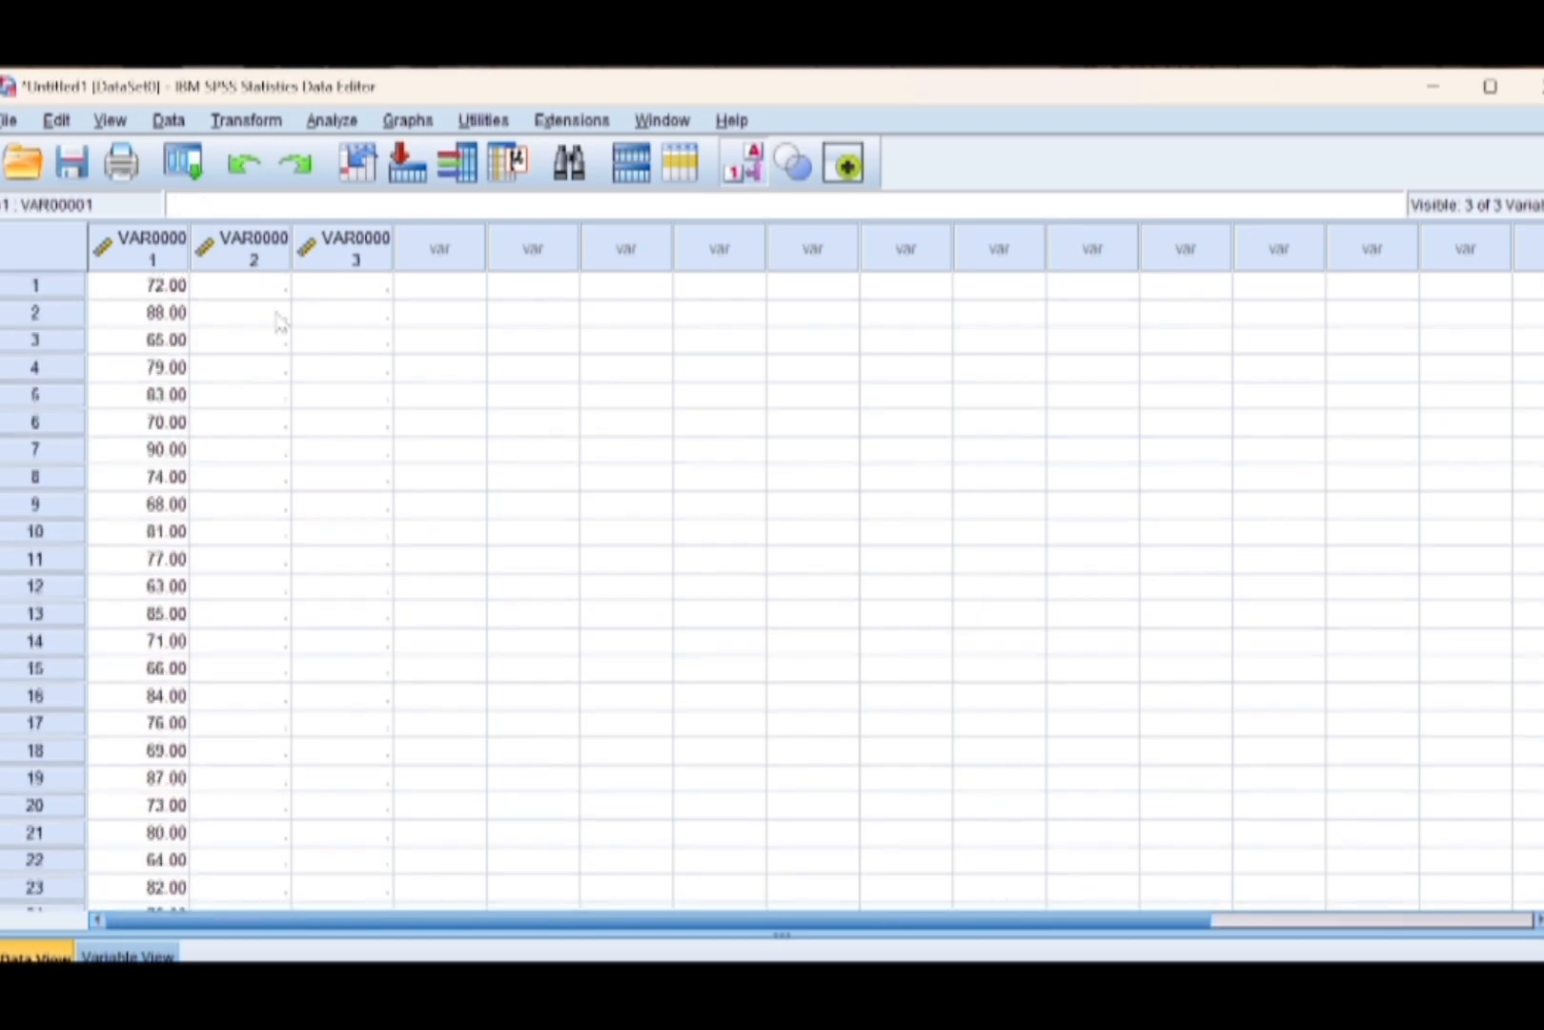
Enter the motivasi belajar scores in VAR00002, rows 1–15: 3, 5, 2, 4, 5, 3, 5, 3, 2, 5, 4, 1, 5, 3, 2.
left_click(251, 297)
type("3 5 2 ")
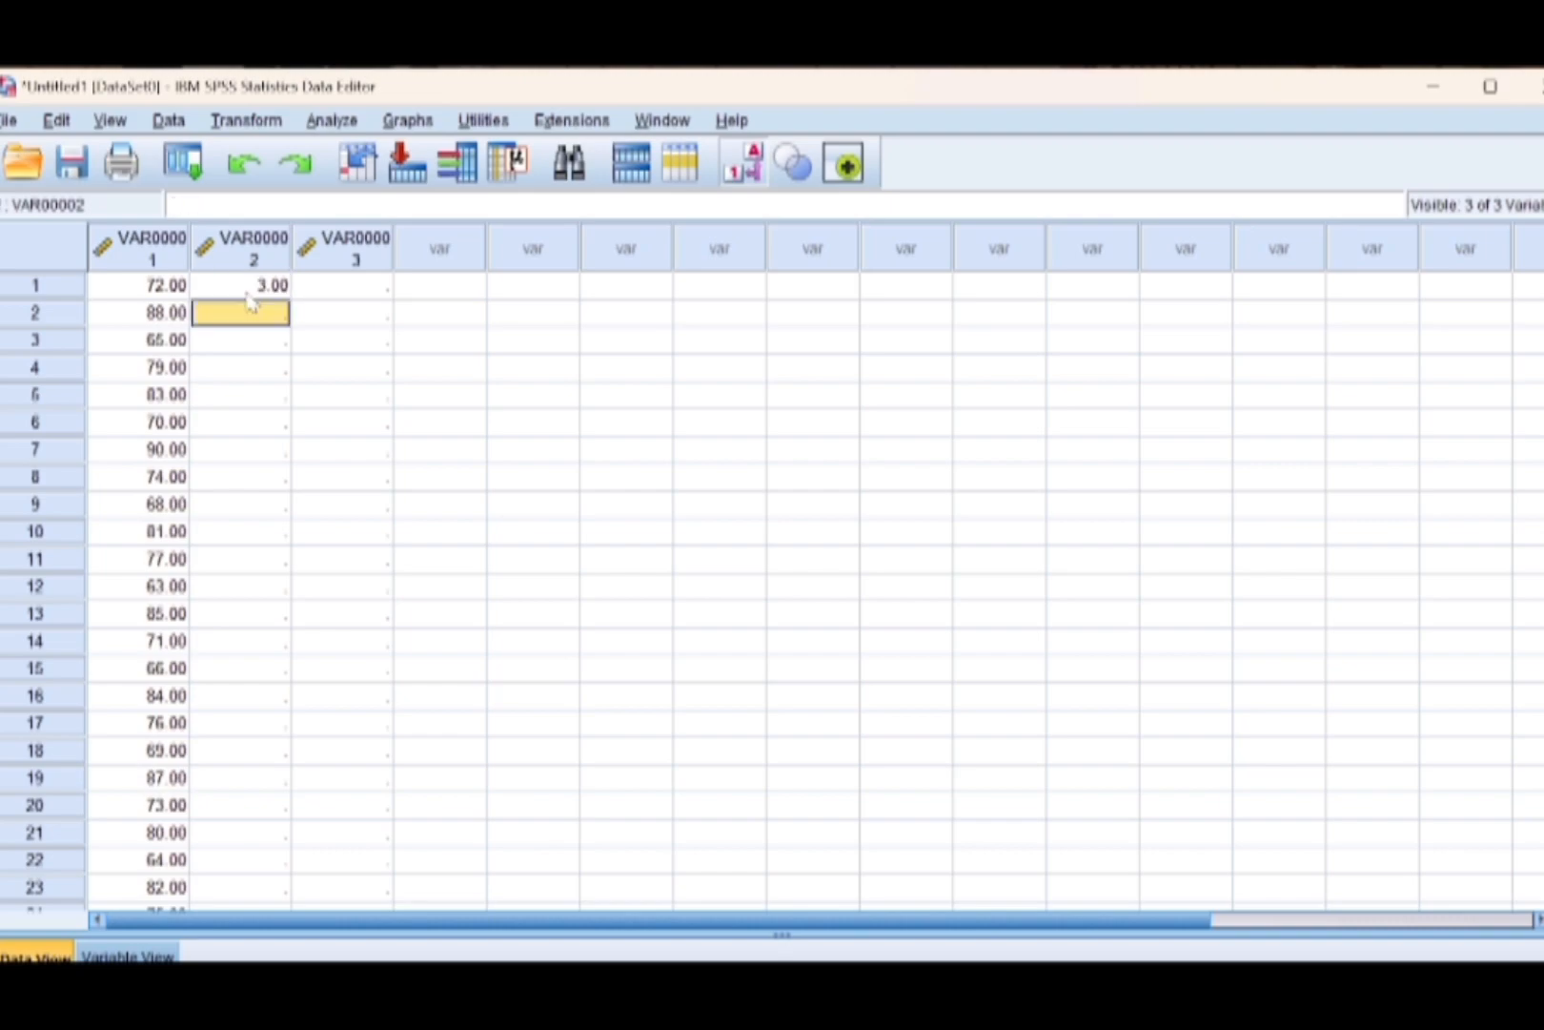
type("4 5 3 5 ")
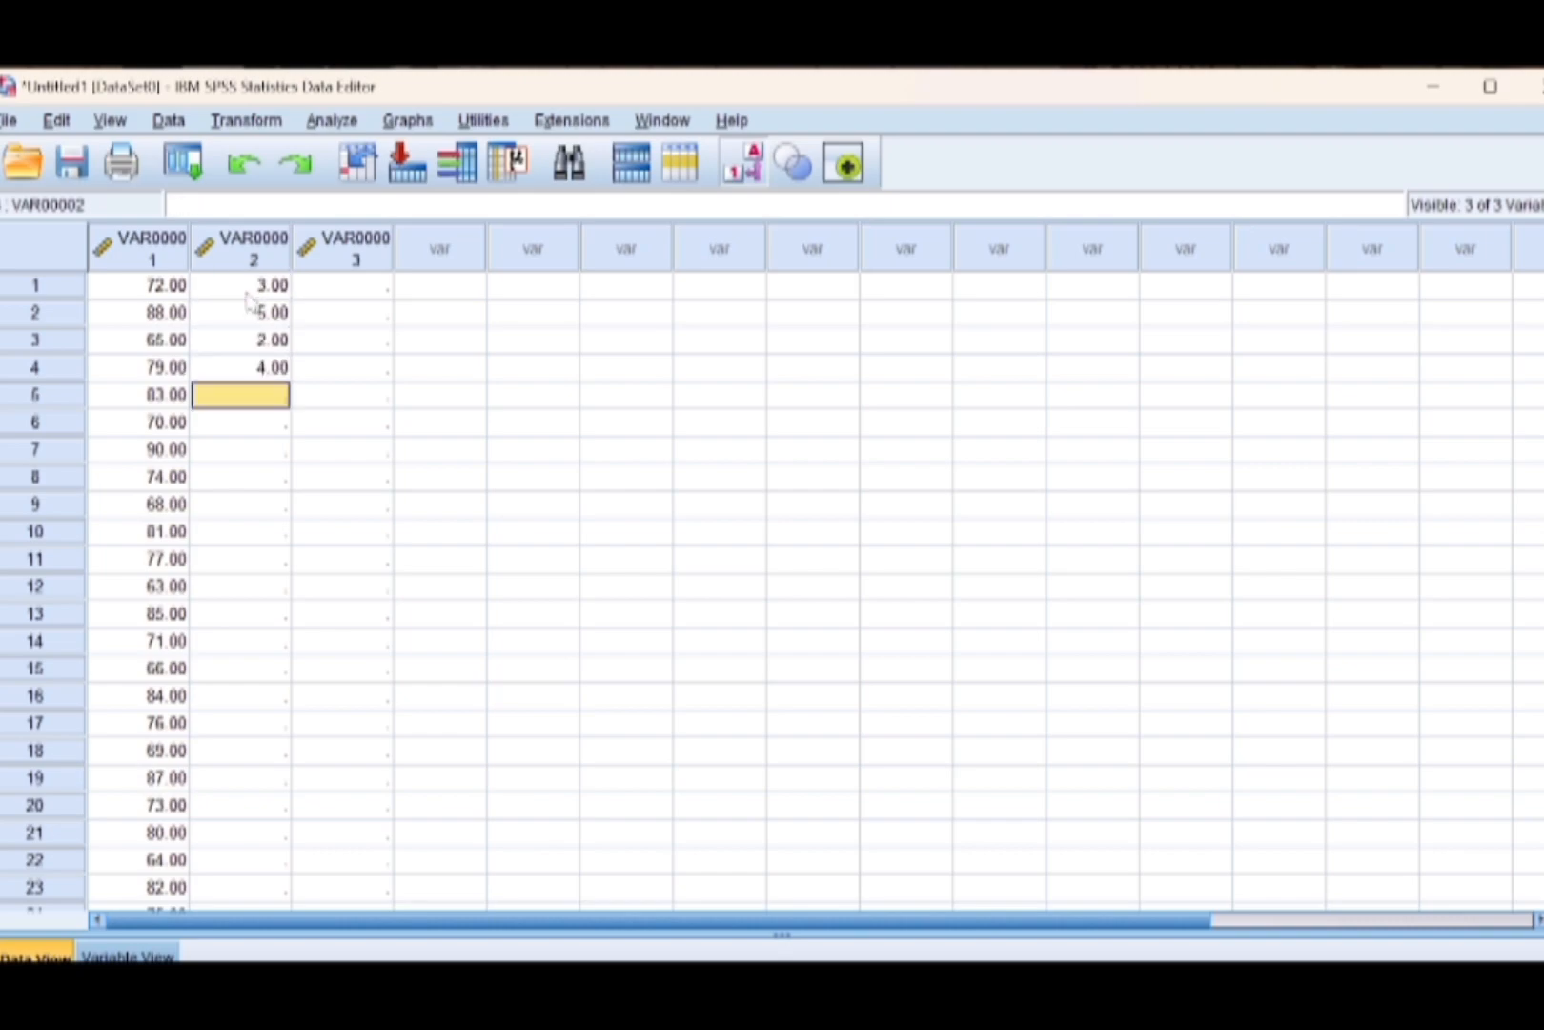
type("3 2 ")
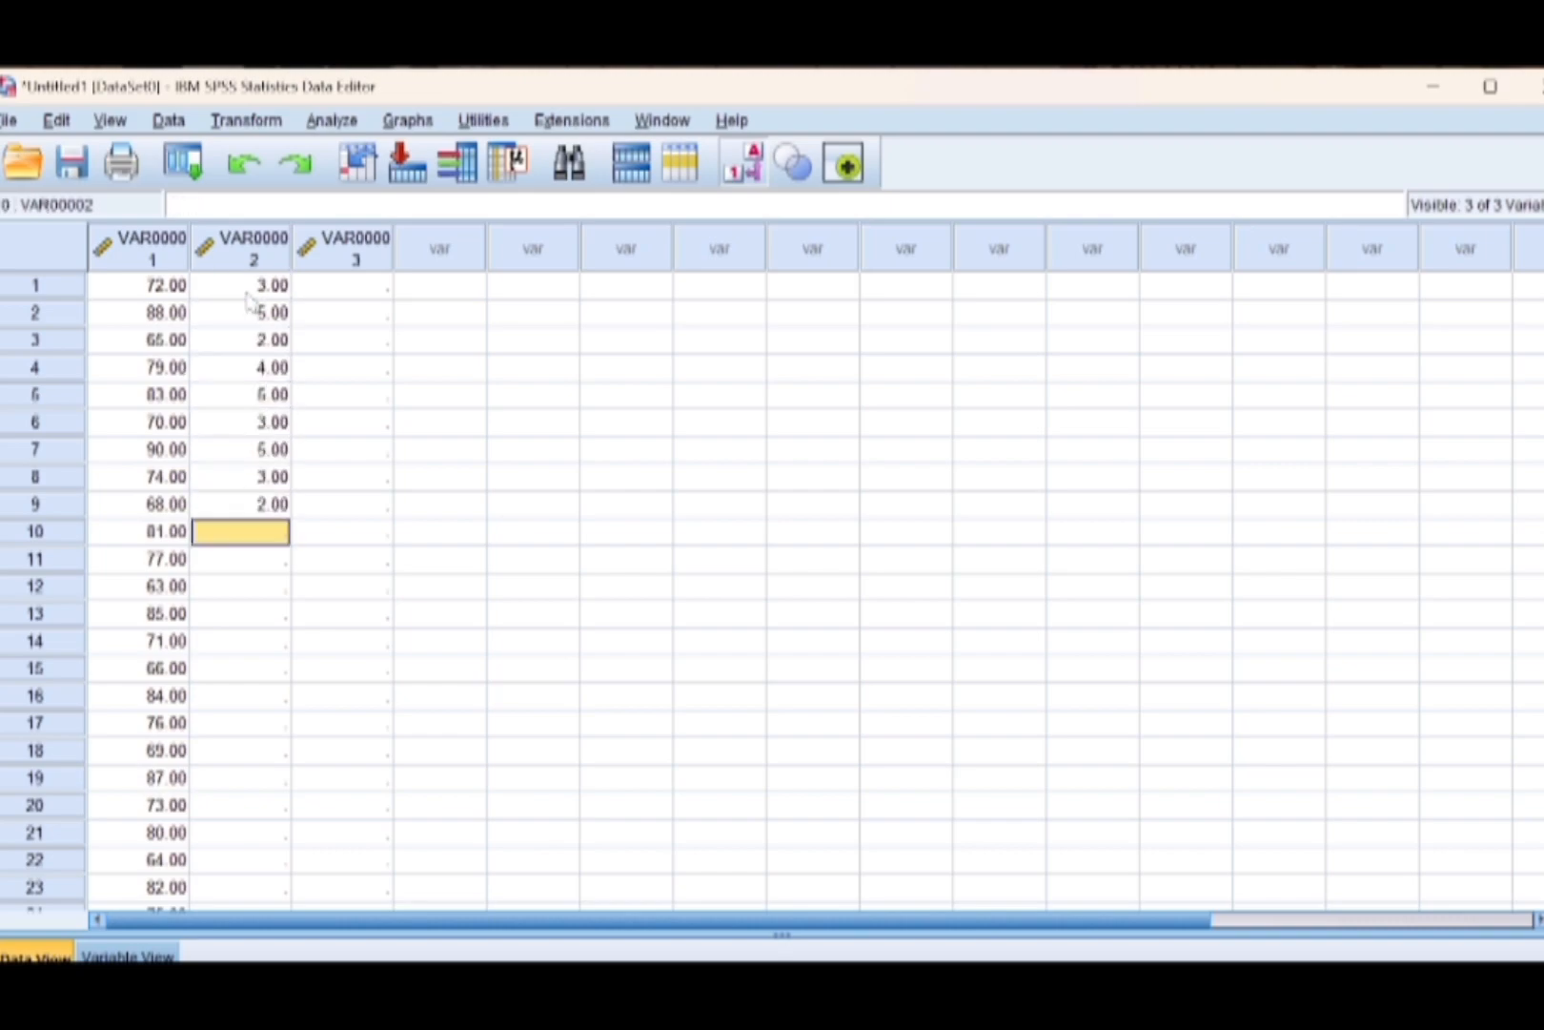
type("5")
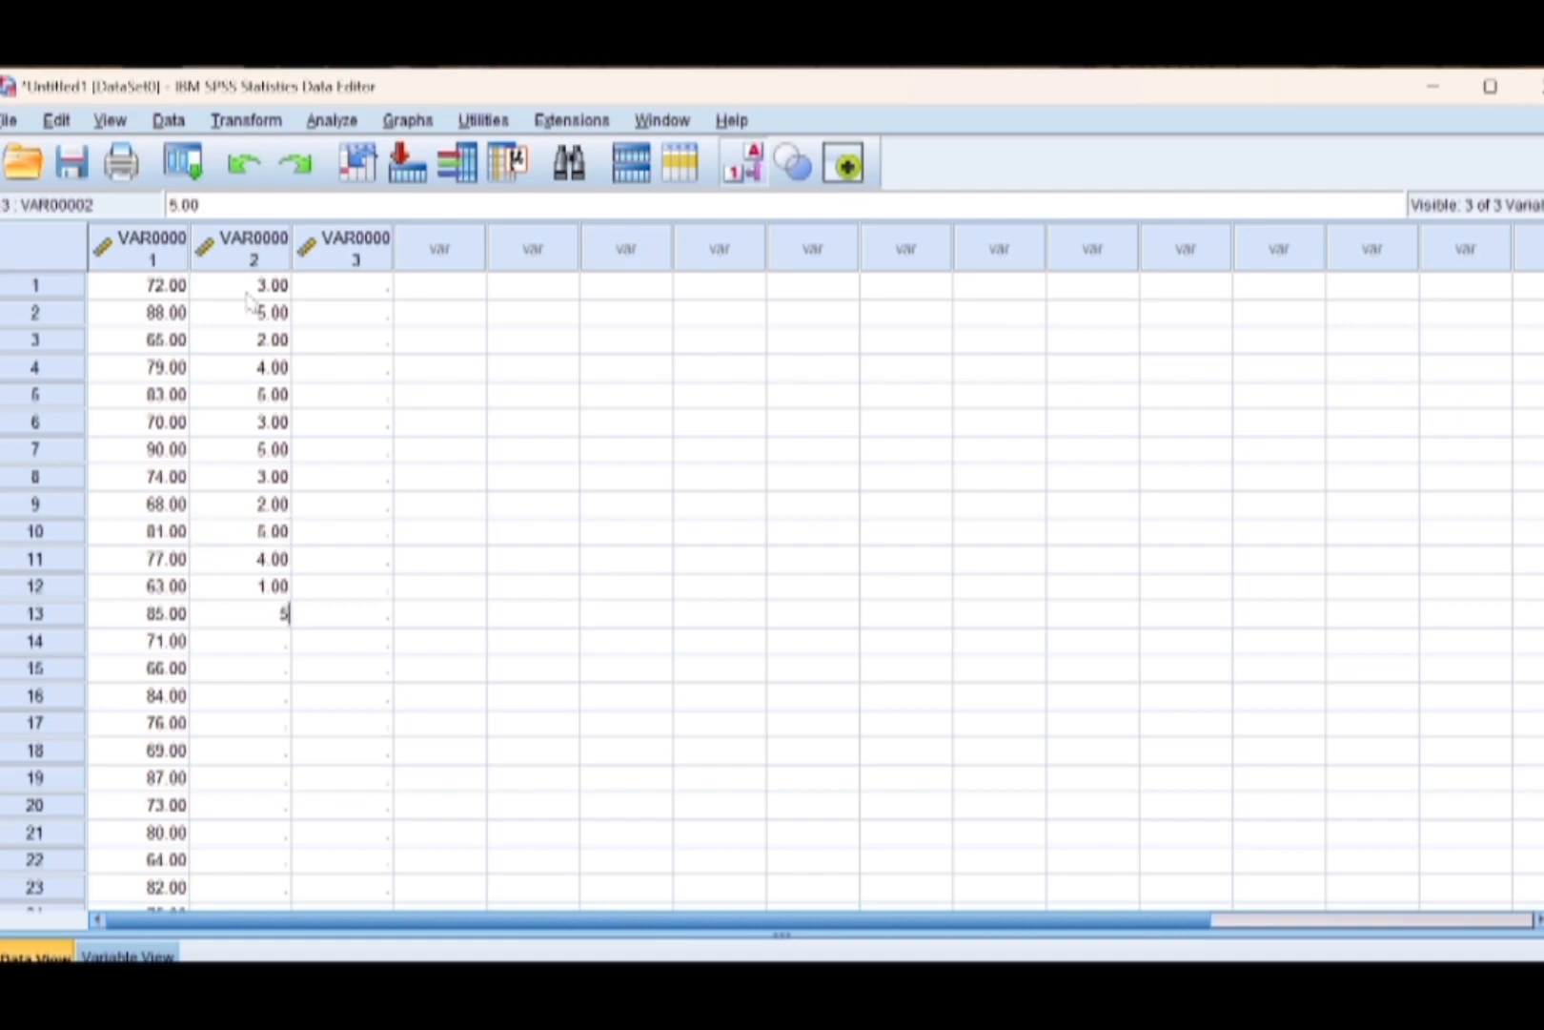
type(" 4 1 5 3 2 5 4 2 5 3 4 1 5 4 2 ")
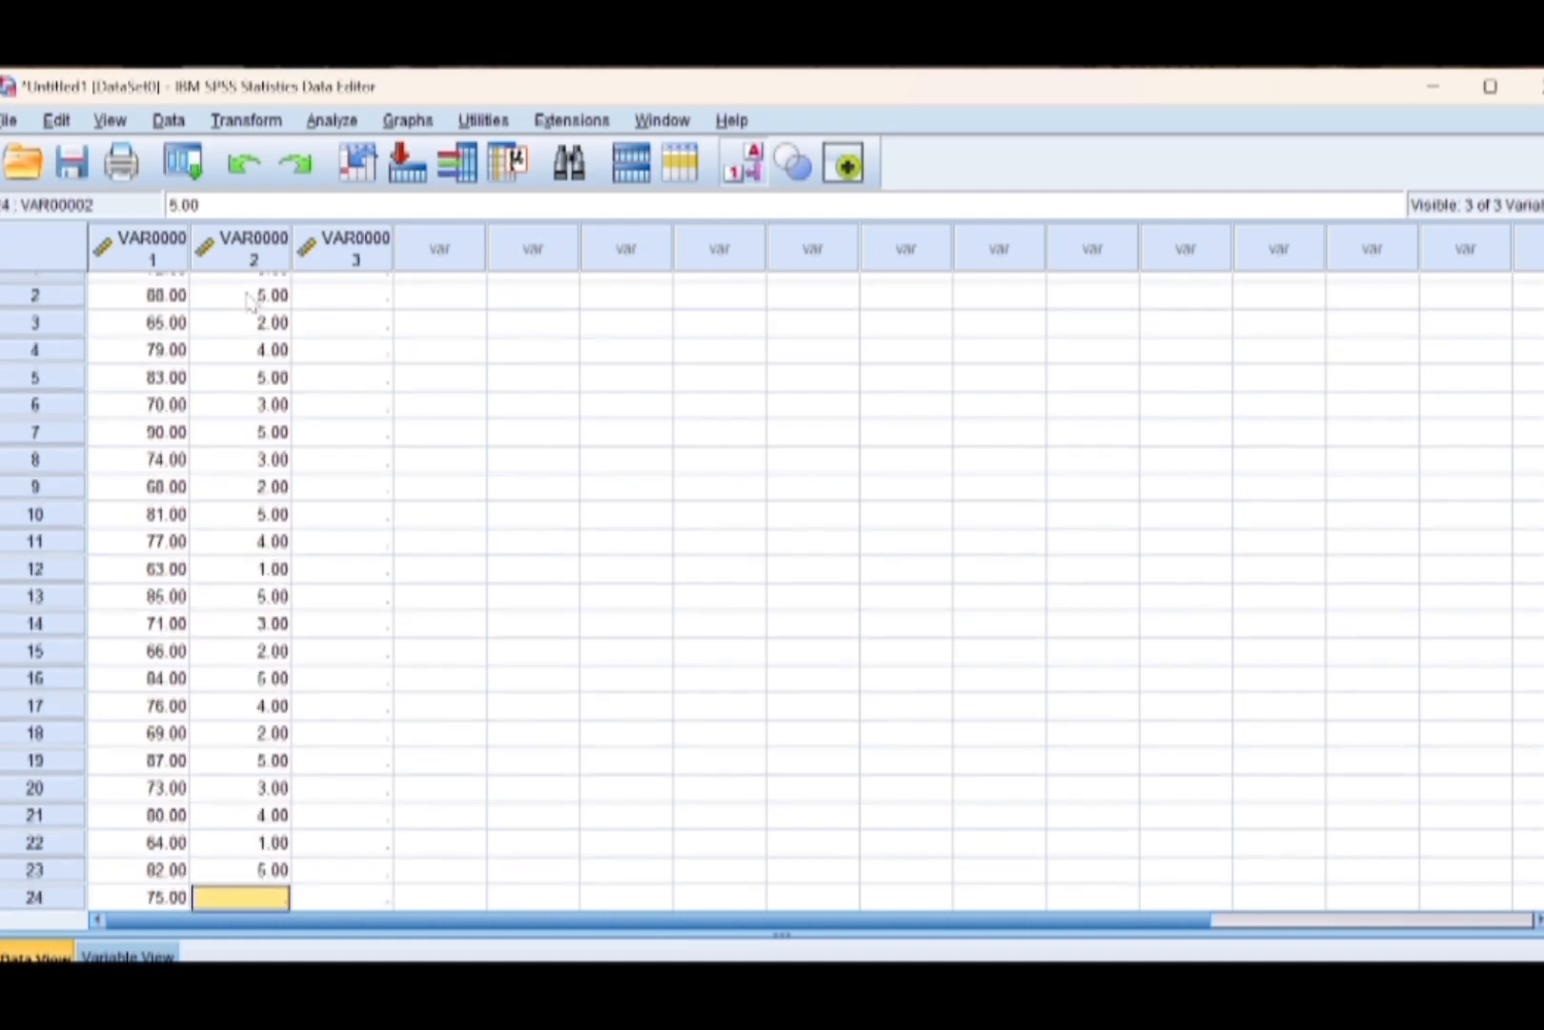
type("5 4 1 5 3")
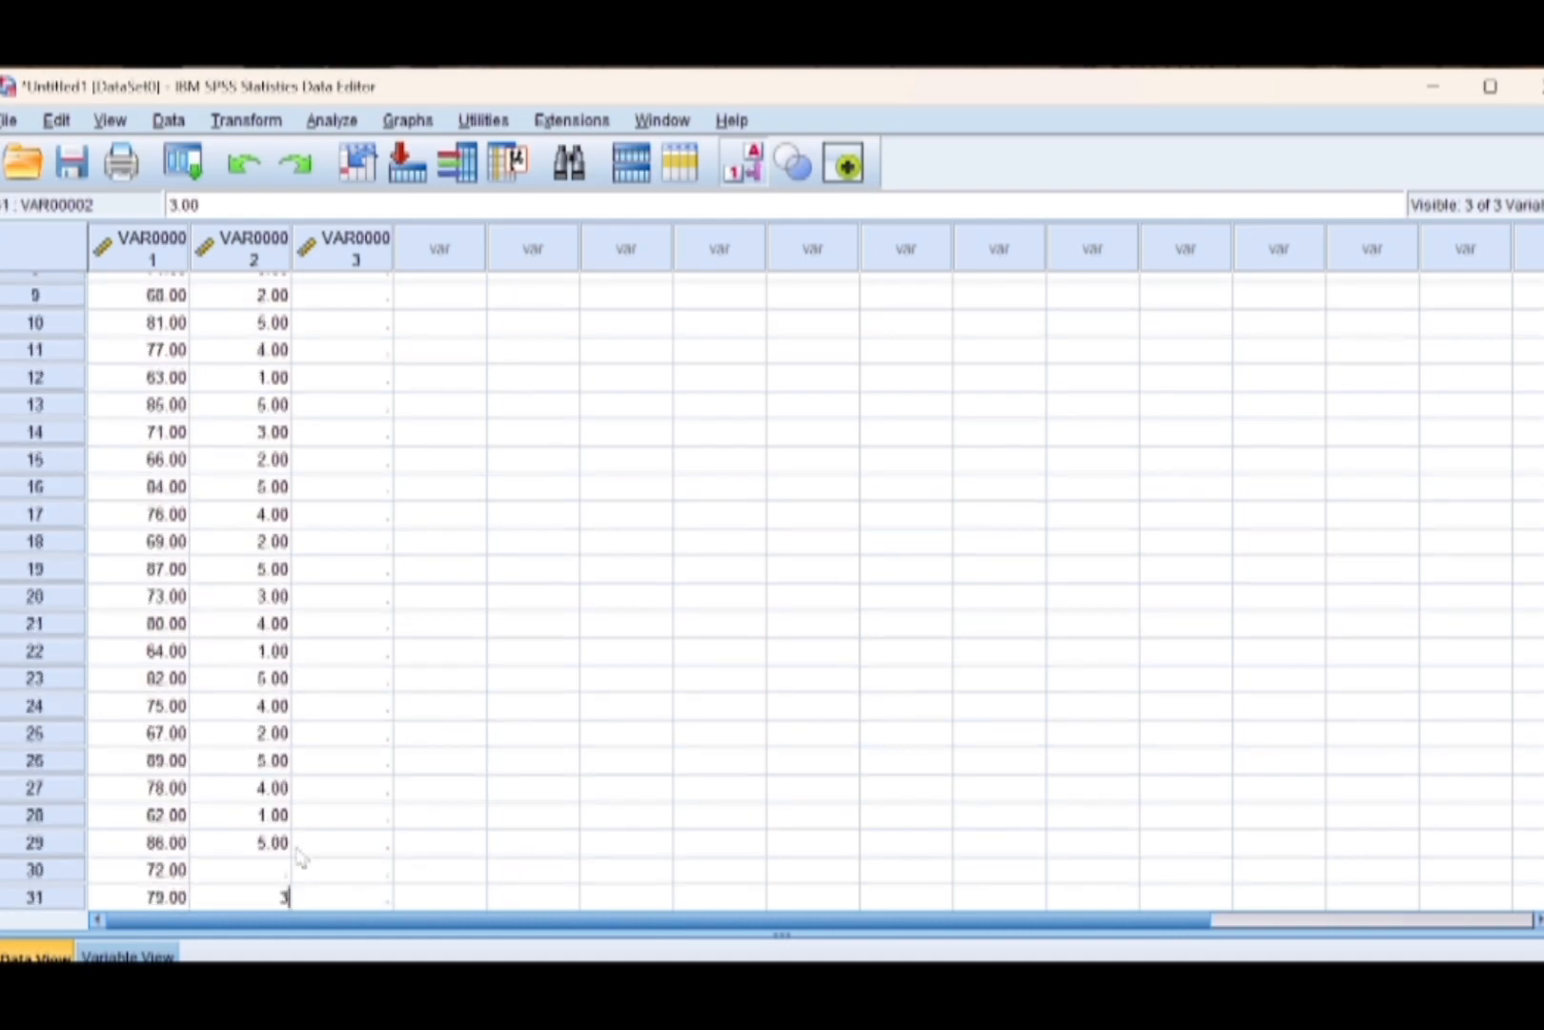
type(" 4 2 5 3 5 2 ")
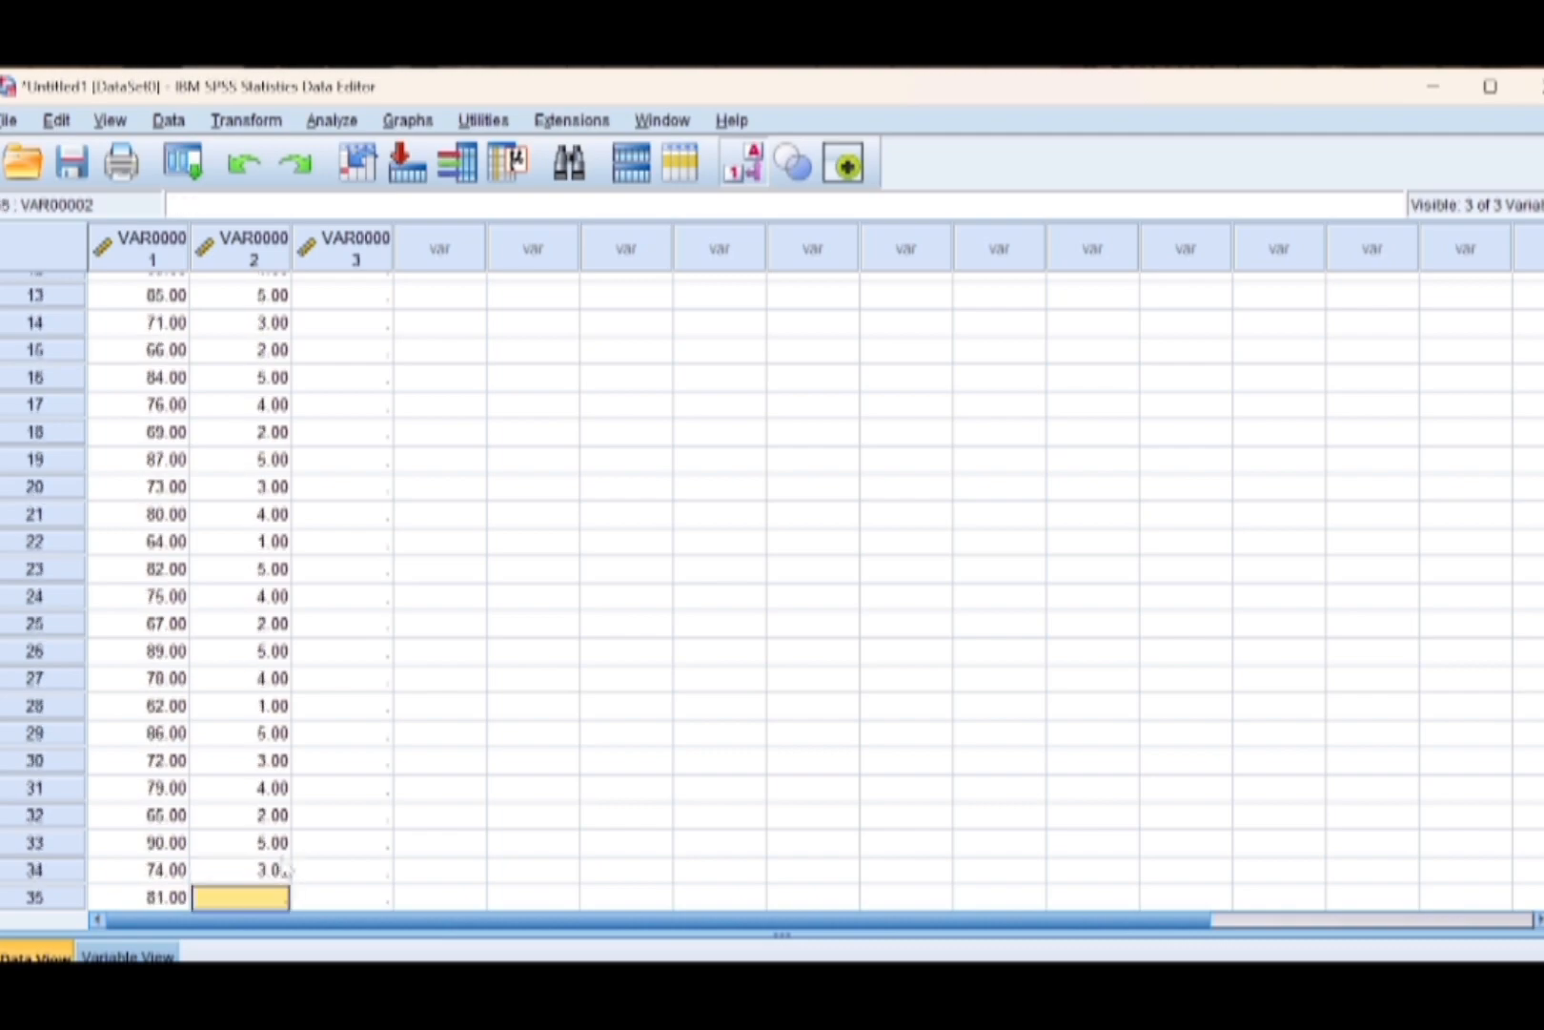
type("5 4 1 5 3 4")
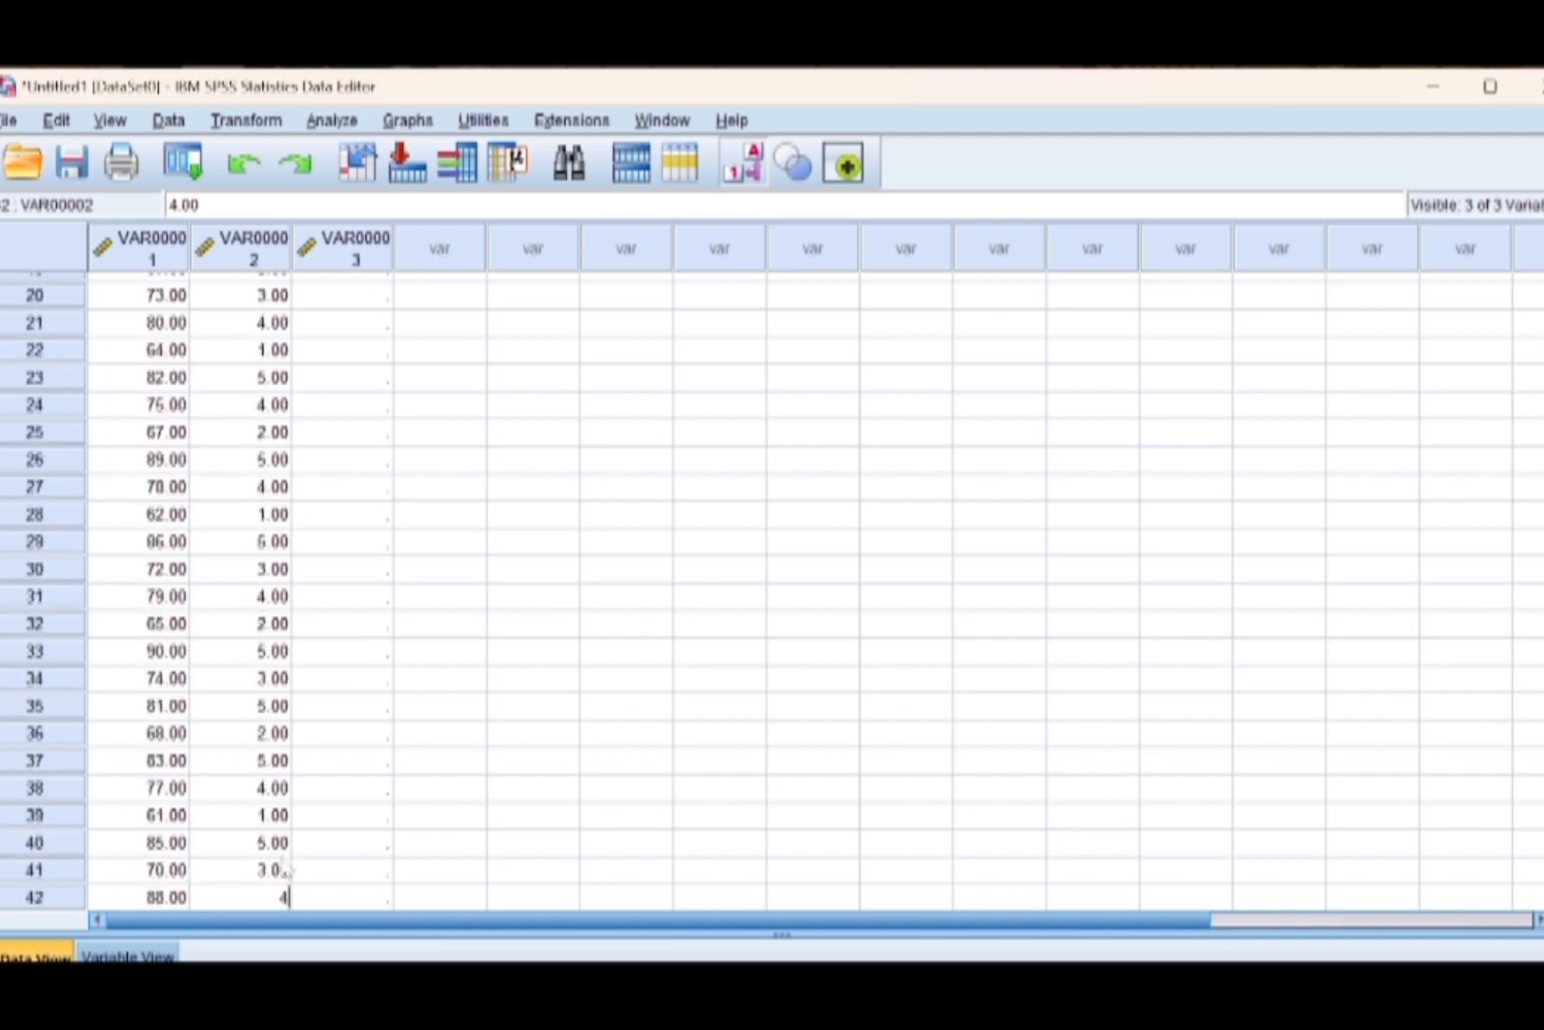
Fill VAR00002, rows 37–50, with 5, 4, 1, 5, 3, 5, 4, 2, 5, 3, 4, 2, 5, 4.
key("Up")
type("5 4 2 5 3 4 2 ")
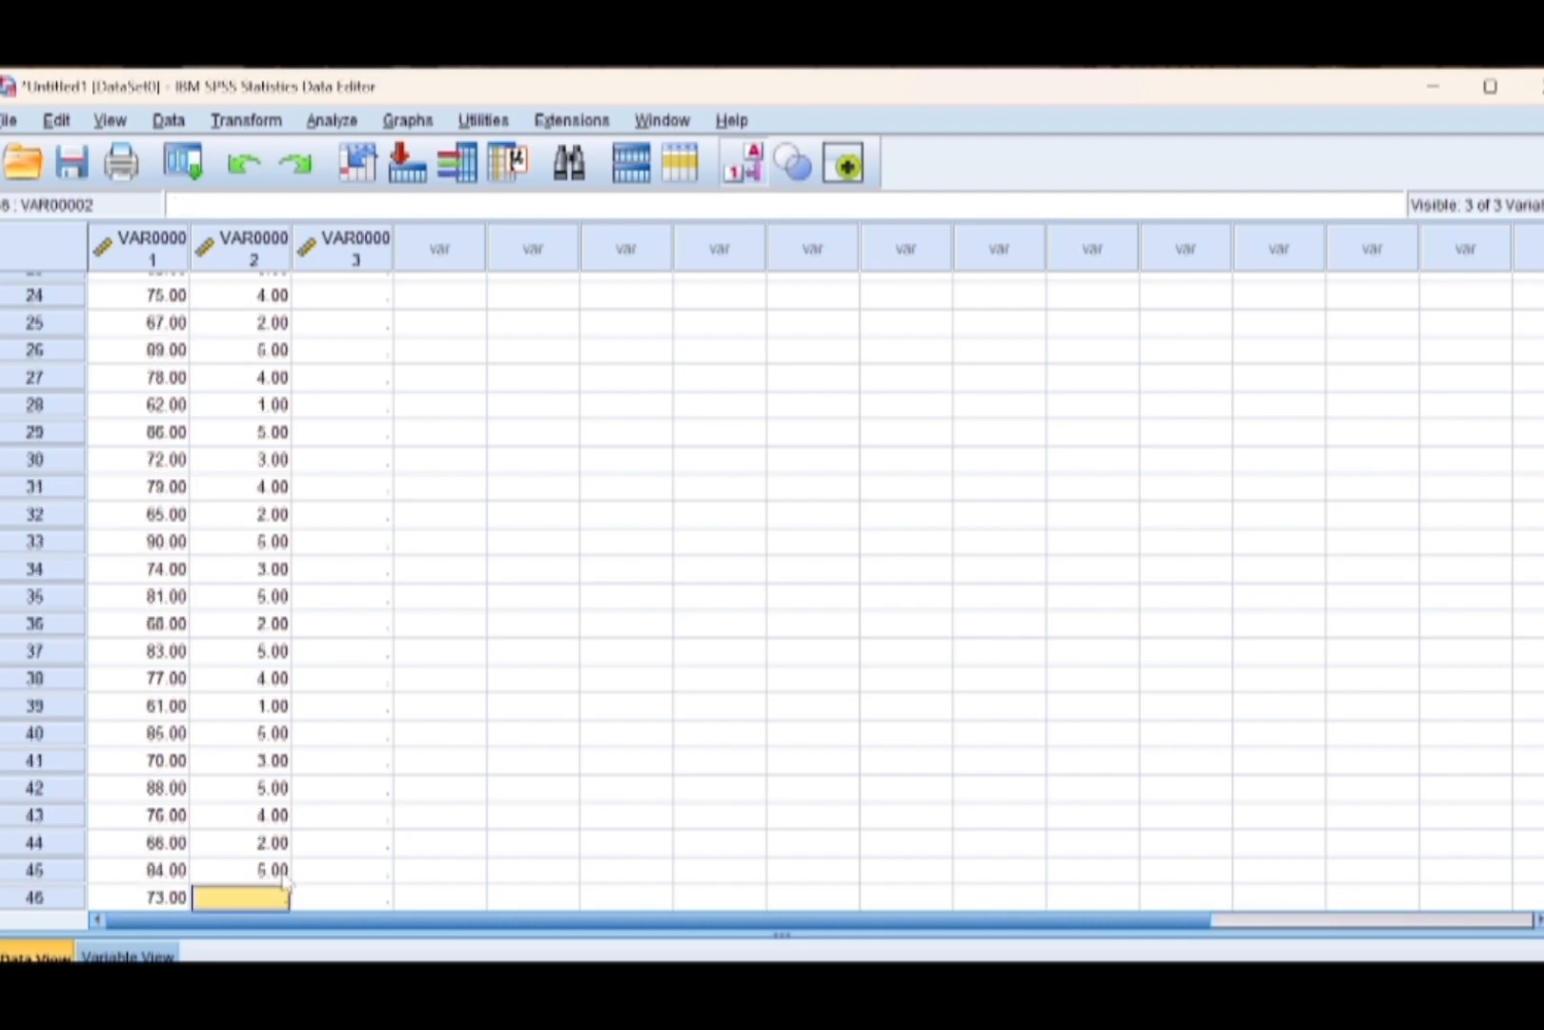
type("5 4")
Fill VAR00003, rows 1–20, with 4, 1, 5, 2, 2, 4, 1, 3, 4, 2, 2, 5, 1, 4, 5, 1, 3, 4, 1, 3.
scroll(345, 296, "up", 10)
left_click(345, 285)
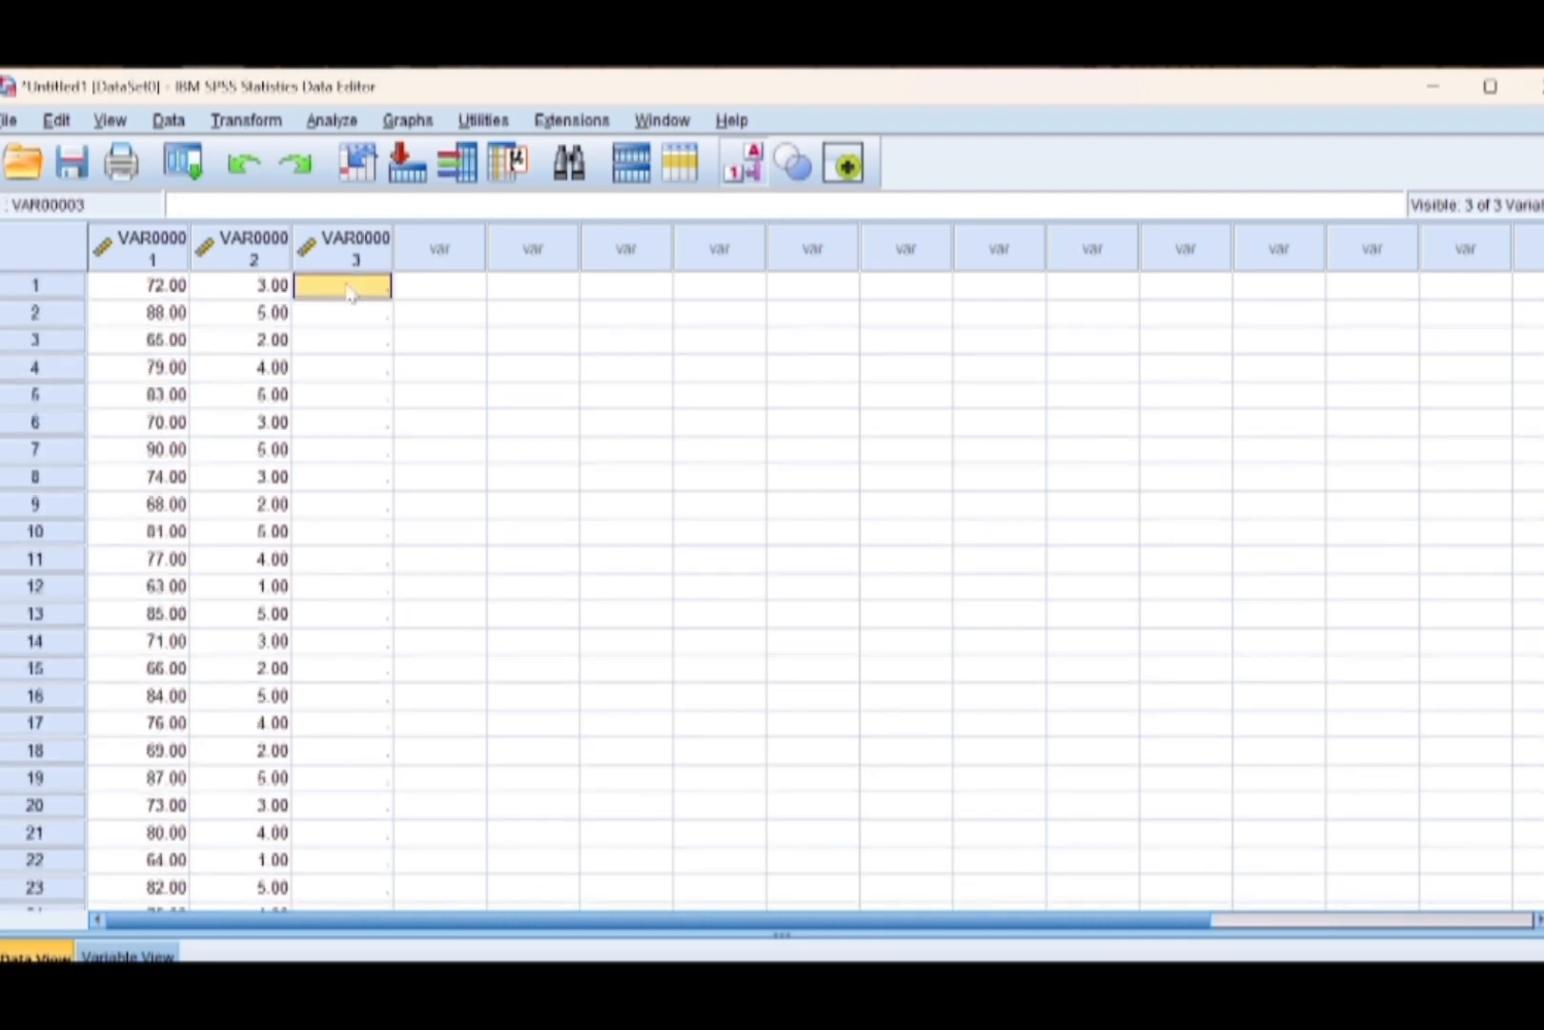
type("4 1 5 2 2 4 1 3 4 2 ")
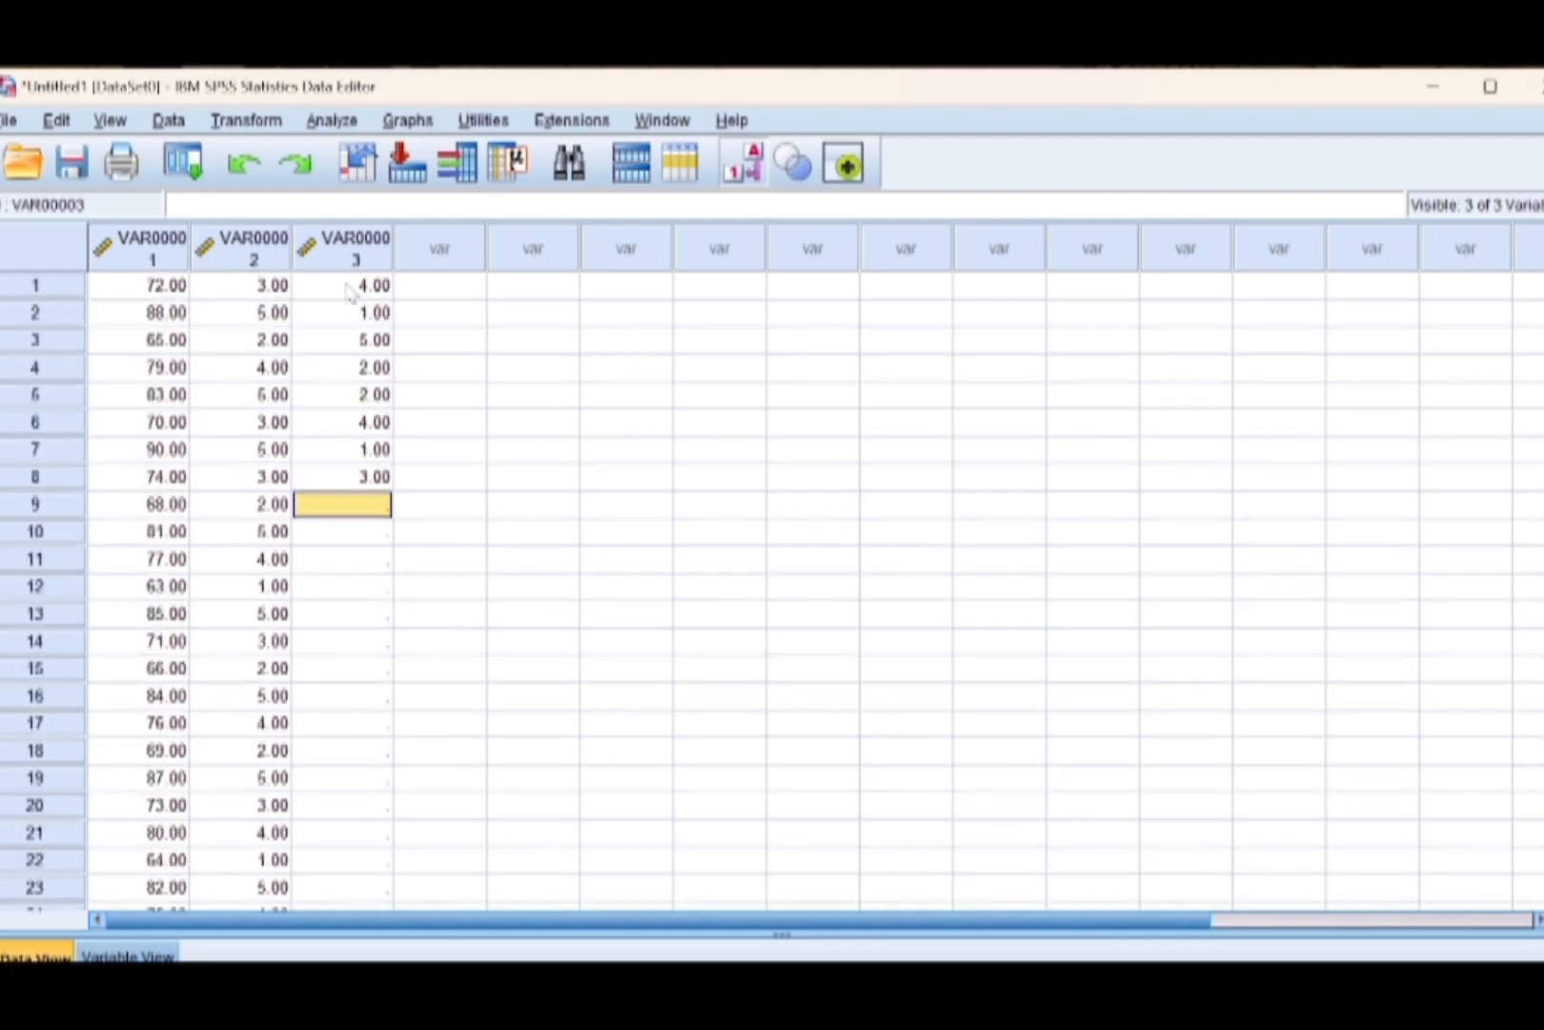
type("2 5 1 4 5 1 3 4 1 3 ")
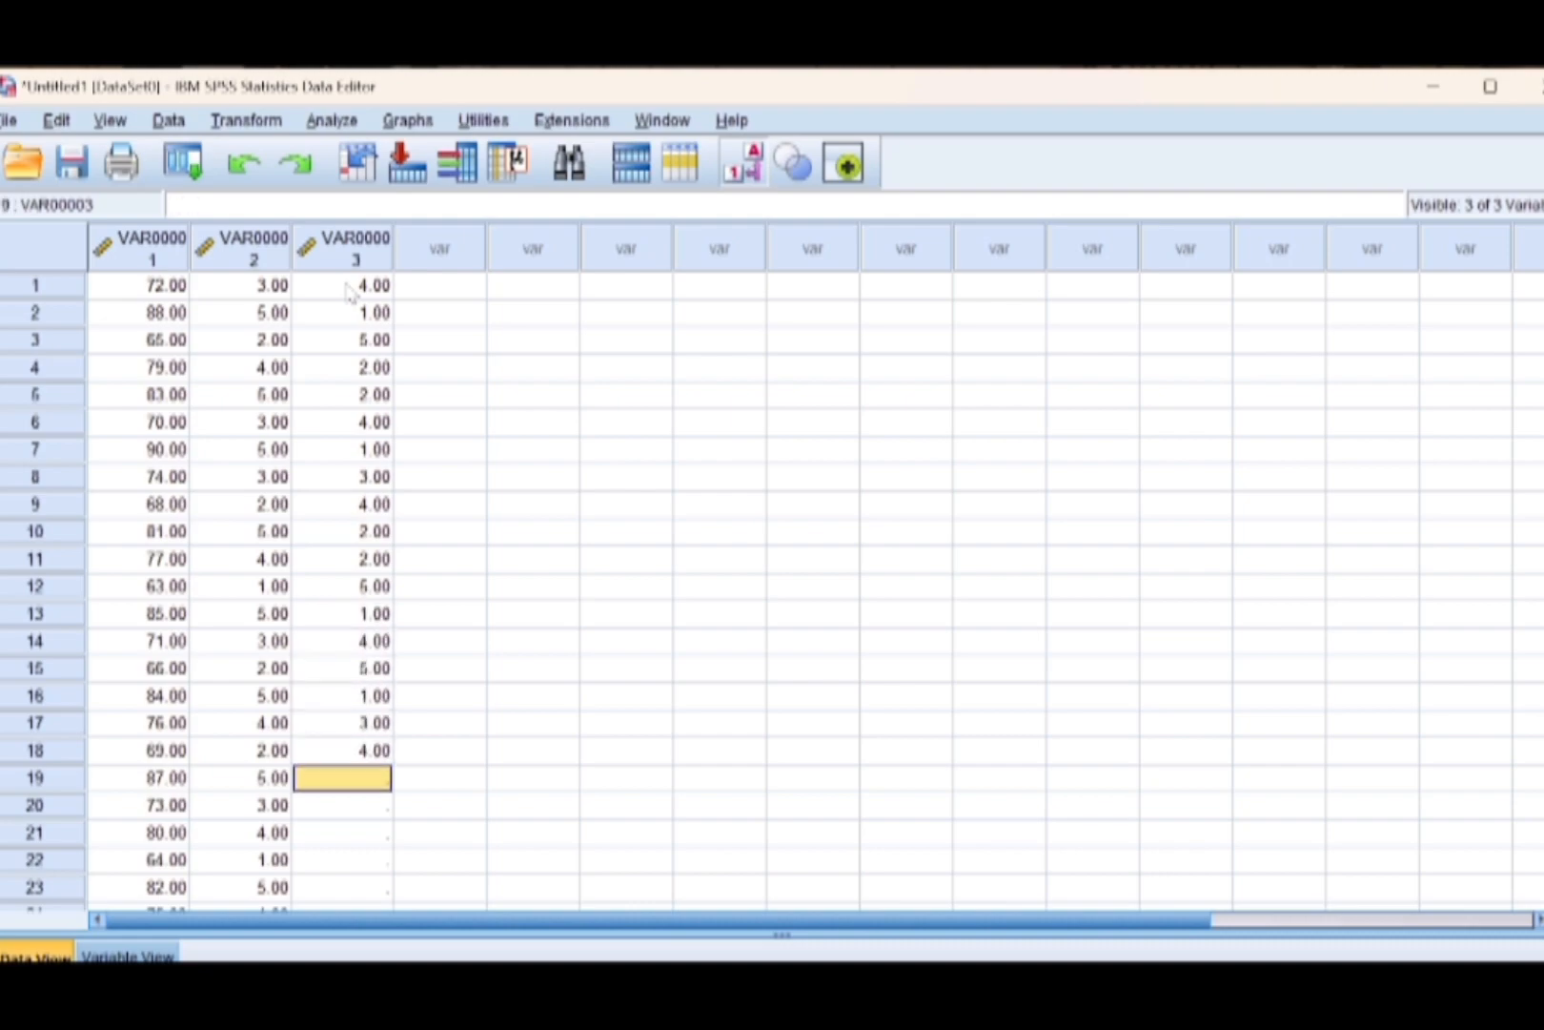
type("2 5 2 3 4 1 2 5 ")
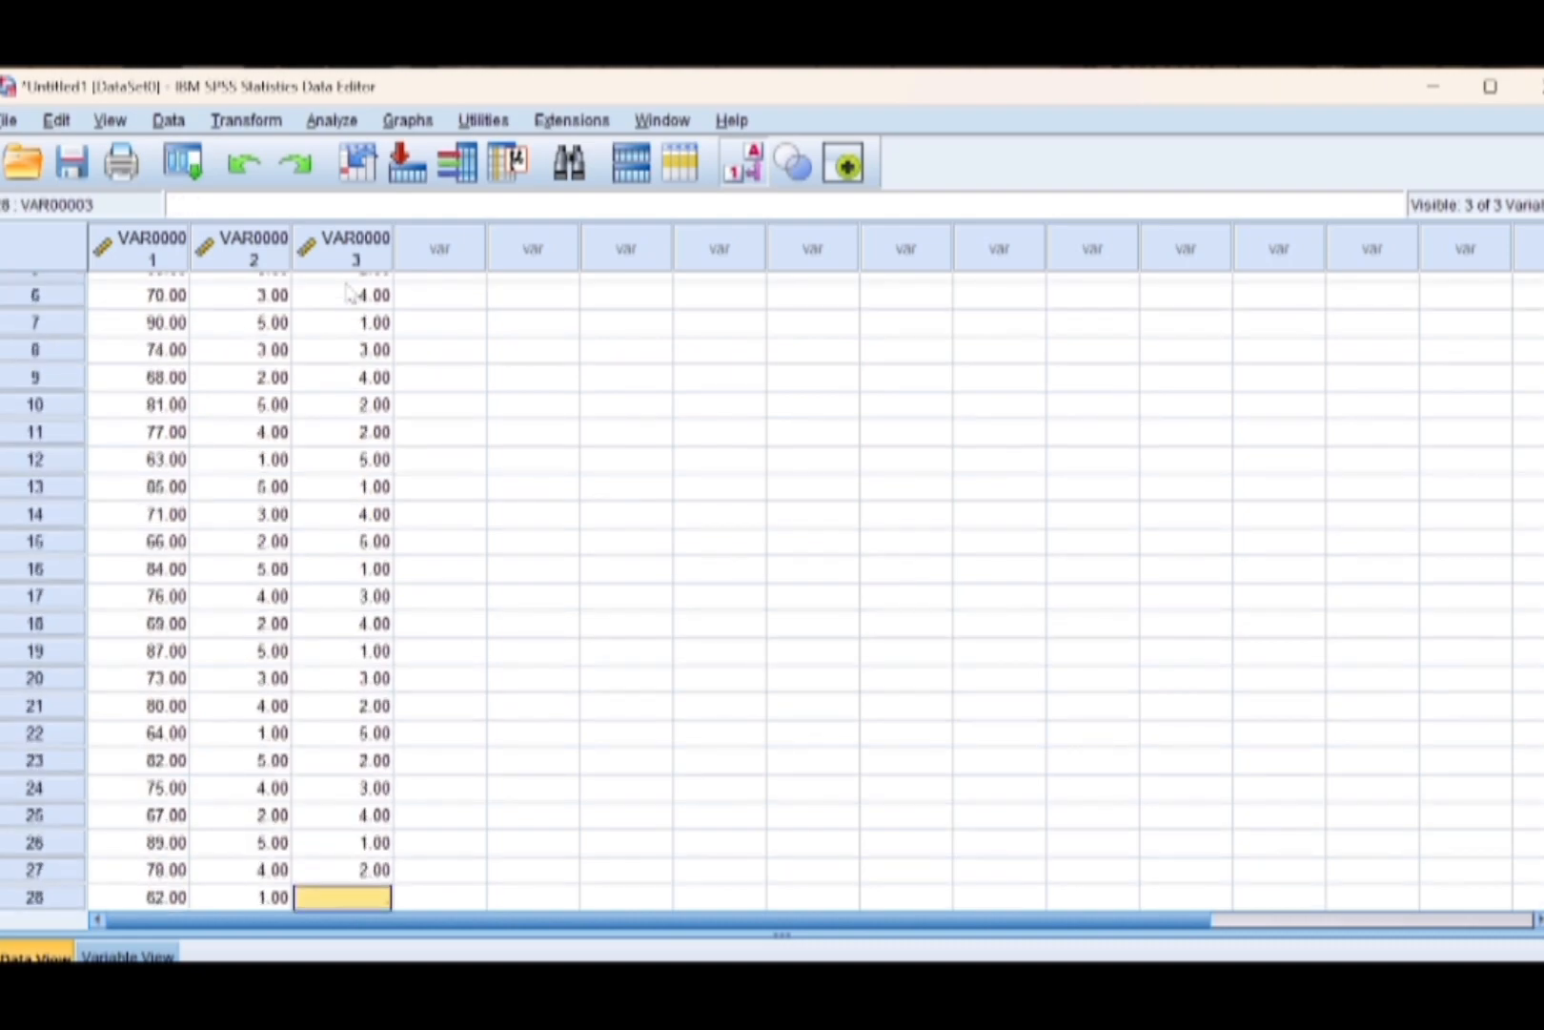
type("1 3 2 5 1 3 2 4 1 2 ")
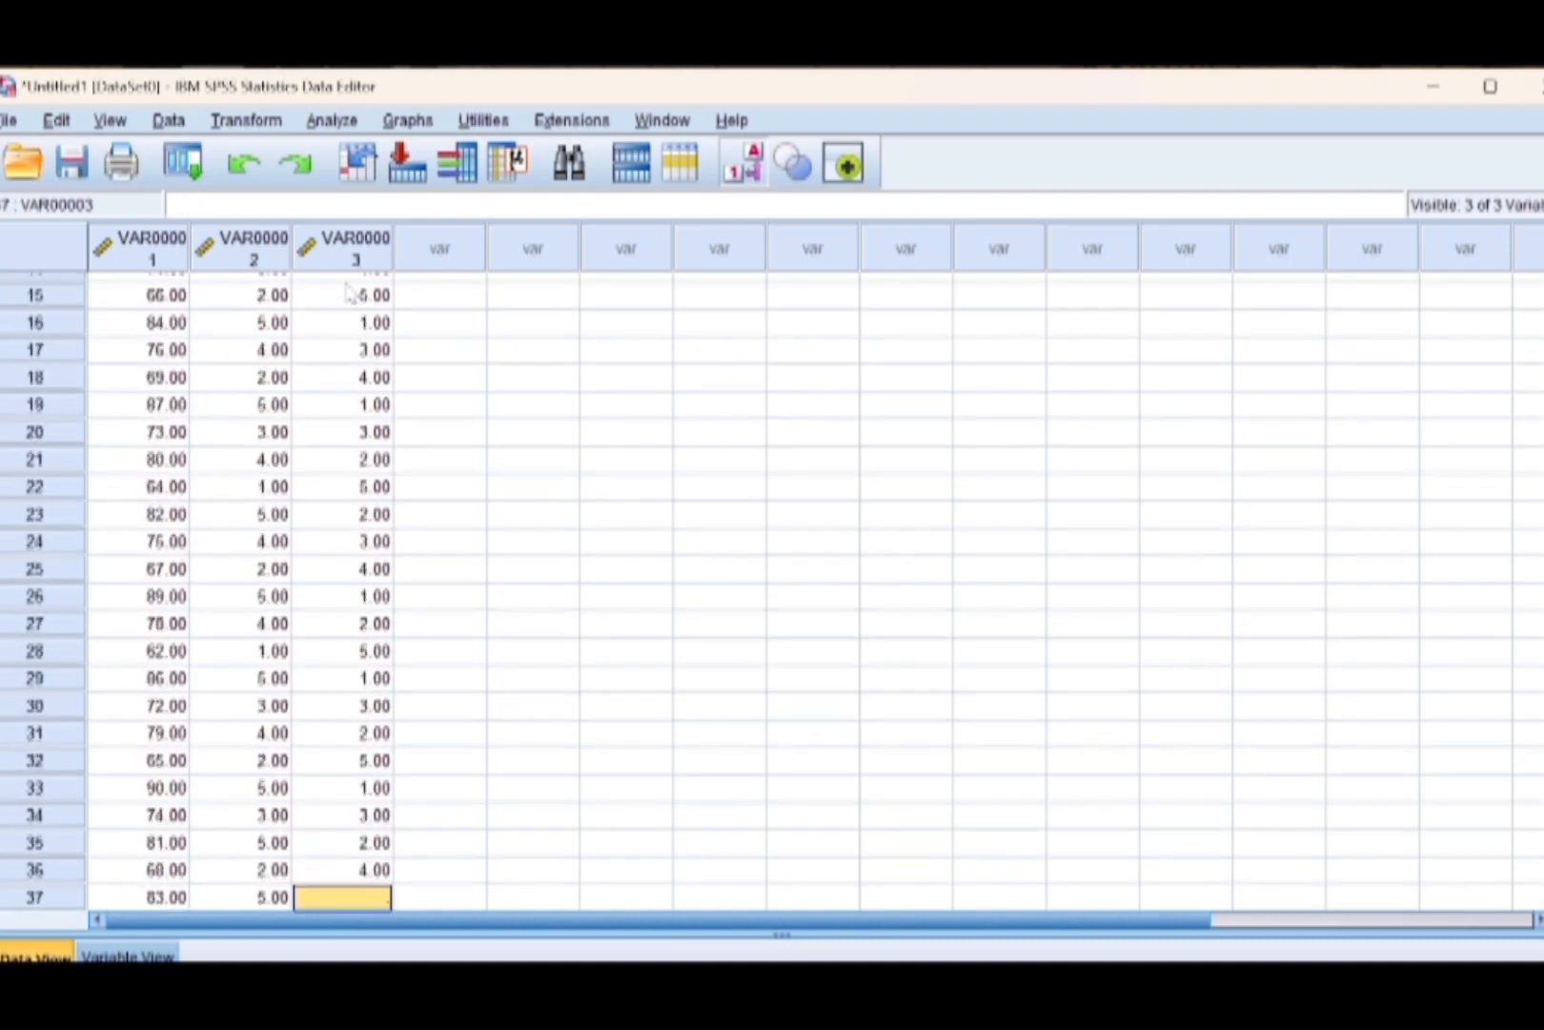
type("5 1 4 1 3 5 1 5 2 ")
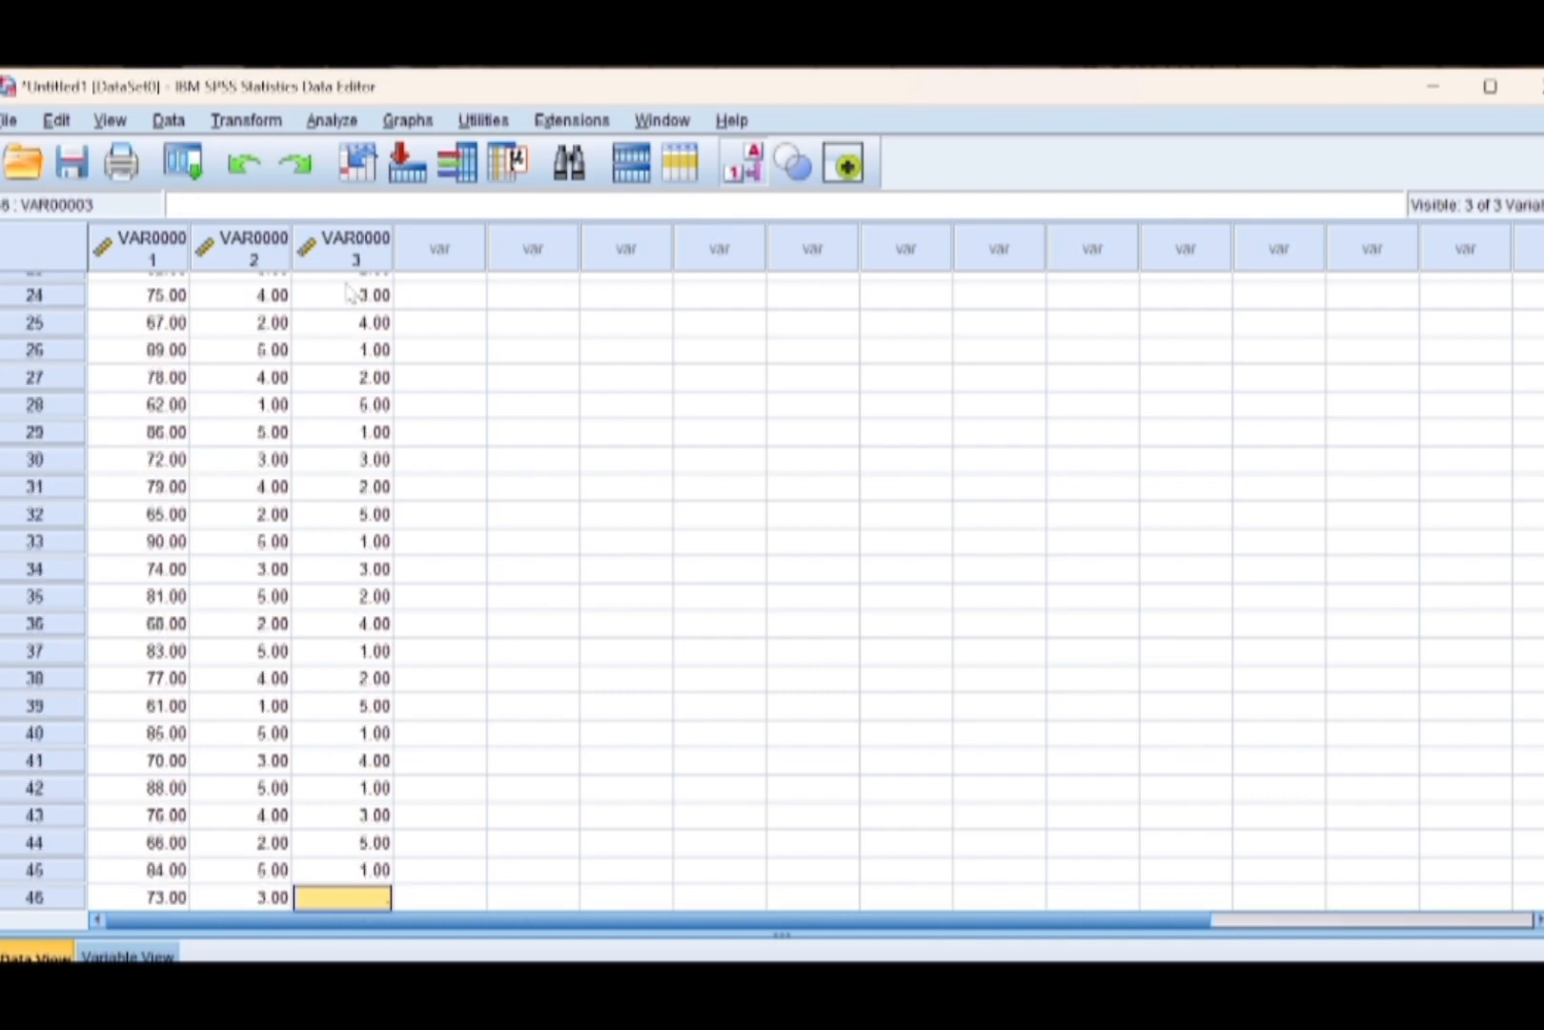
type("4 1 3")
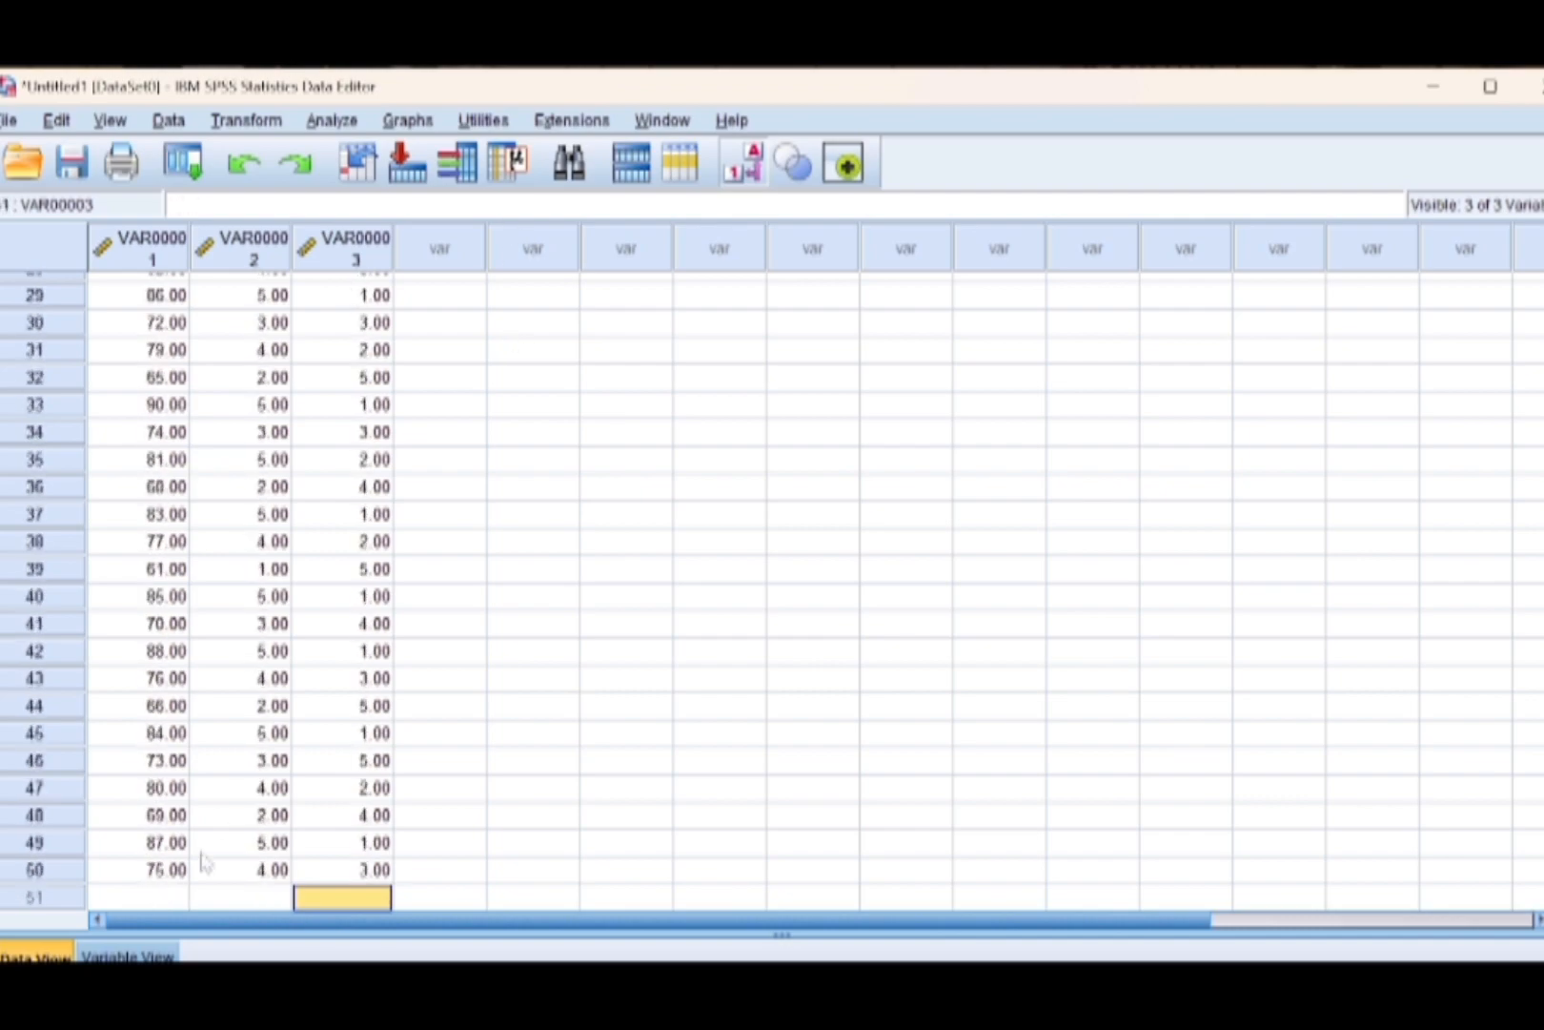
Start the value labels of the motivasi belajar variable by adding value 1 as "sangat rendah".
left_click(90, 953)
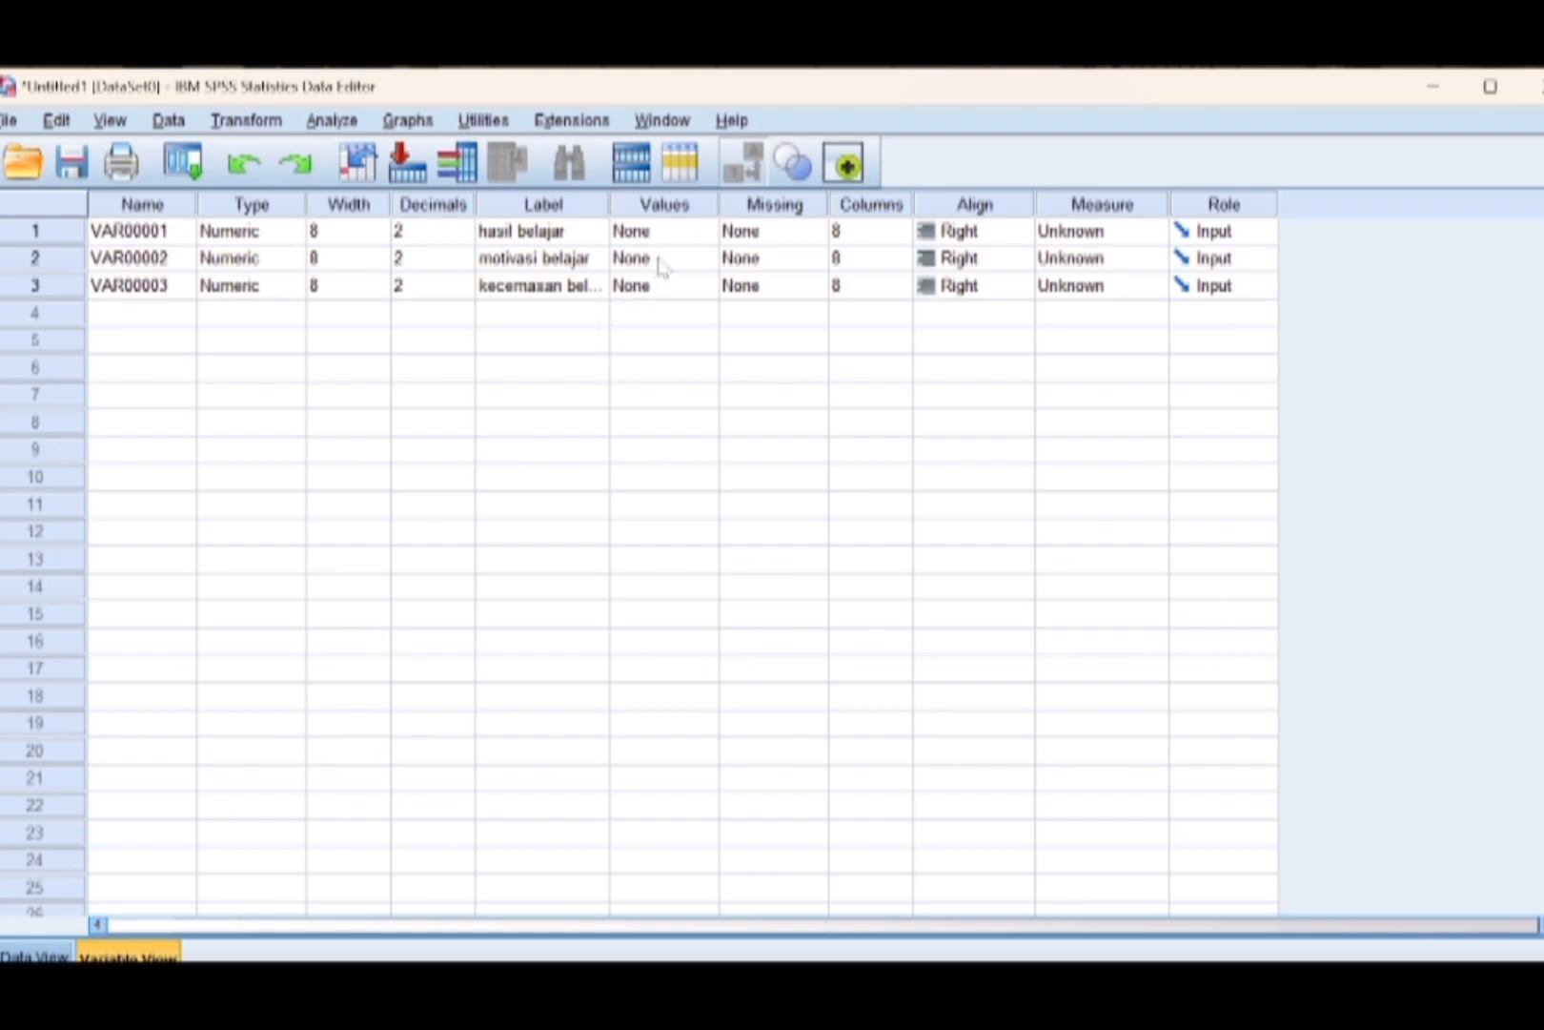
left_click(709, 268)
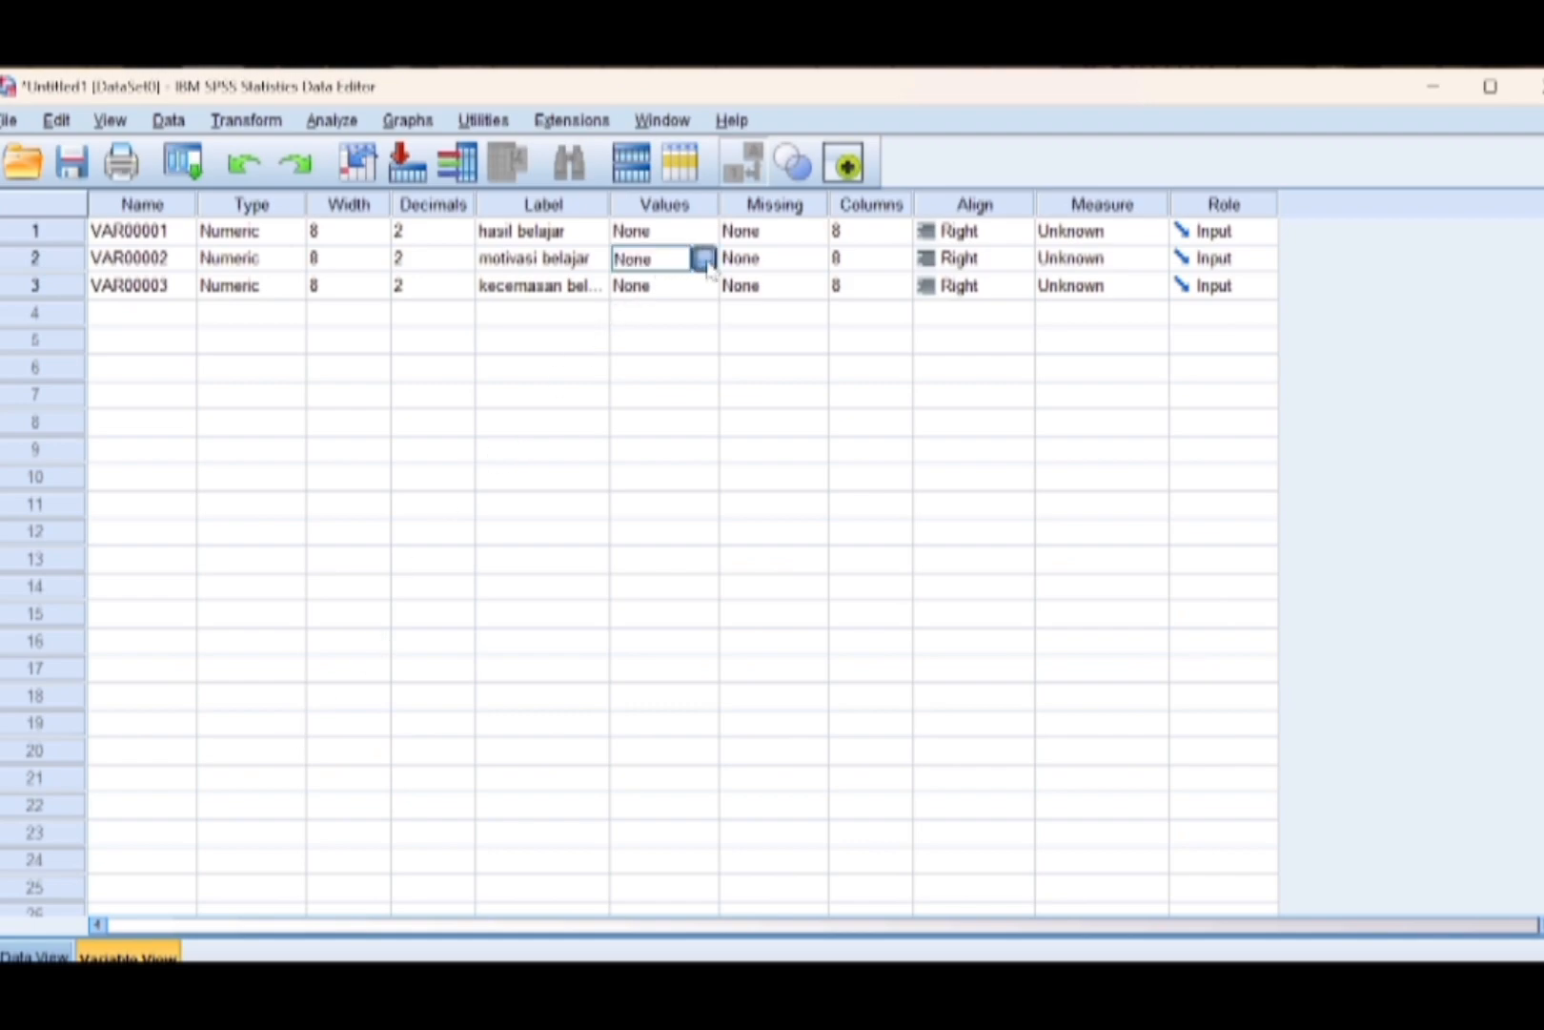
left_click(709, 268)
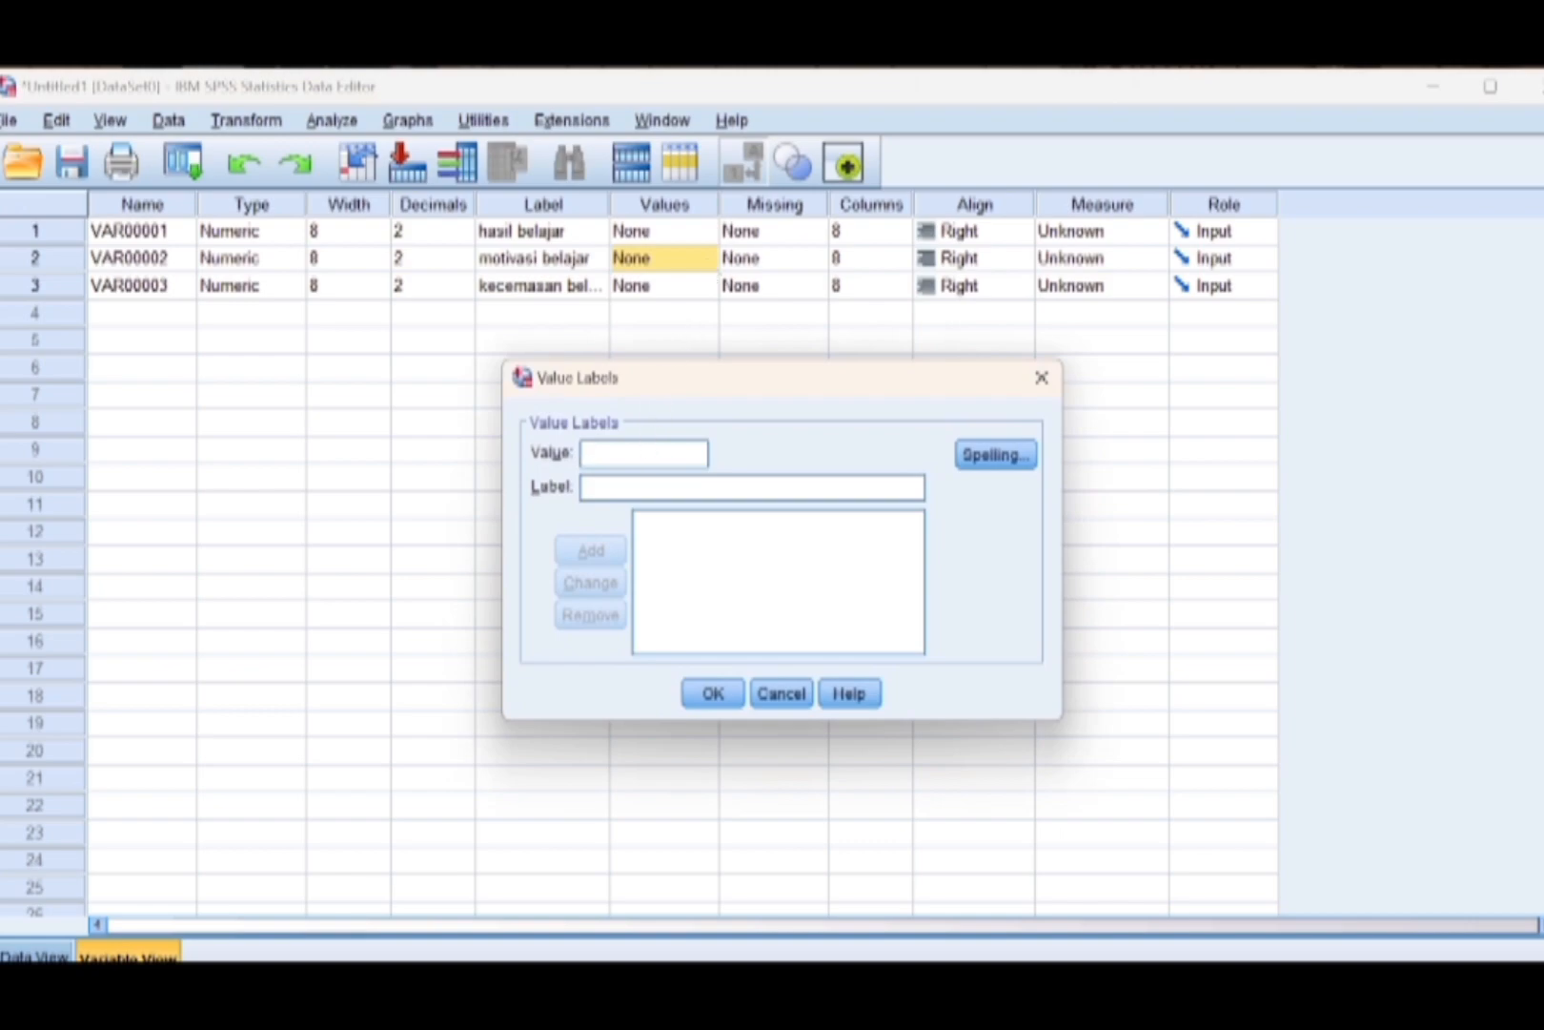
type("1")
left_click(585, 487)
type("sangat")
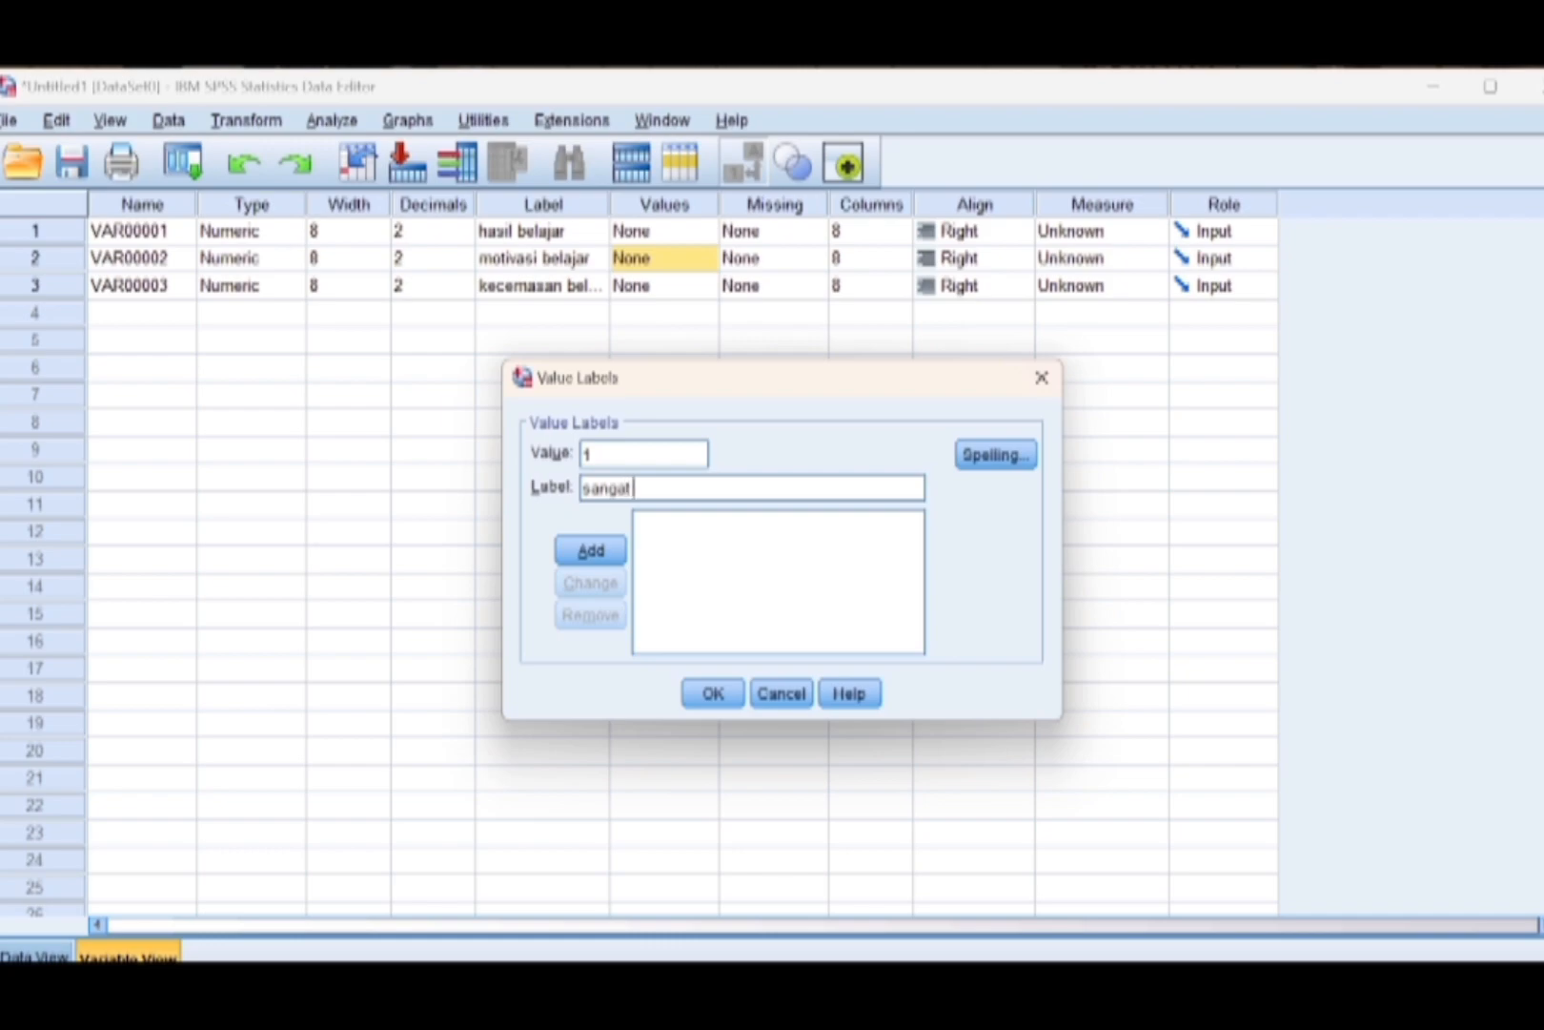
type(" rendah")
left_click(595, 551)
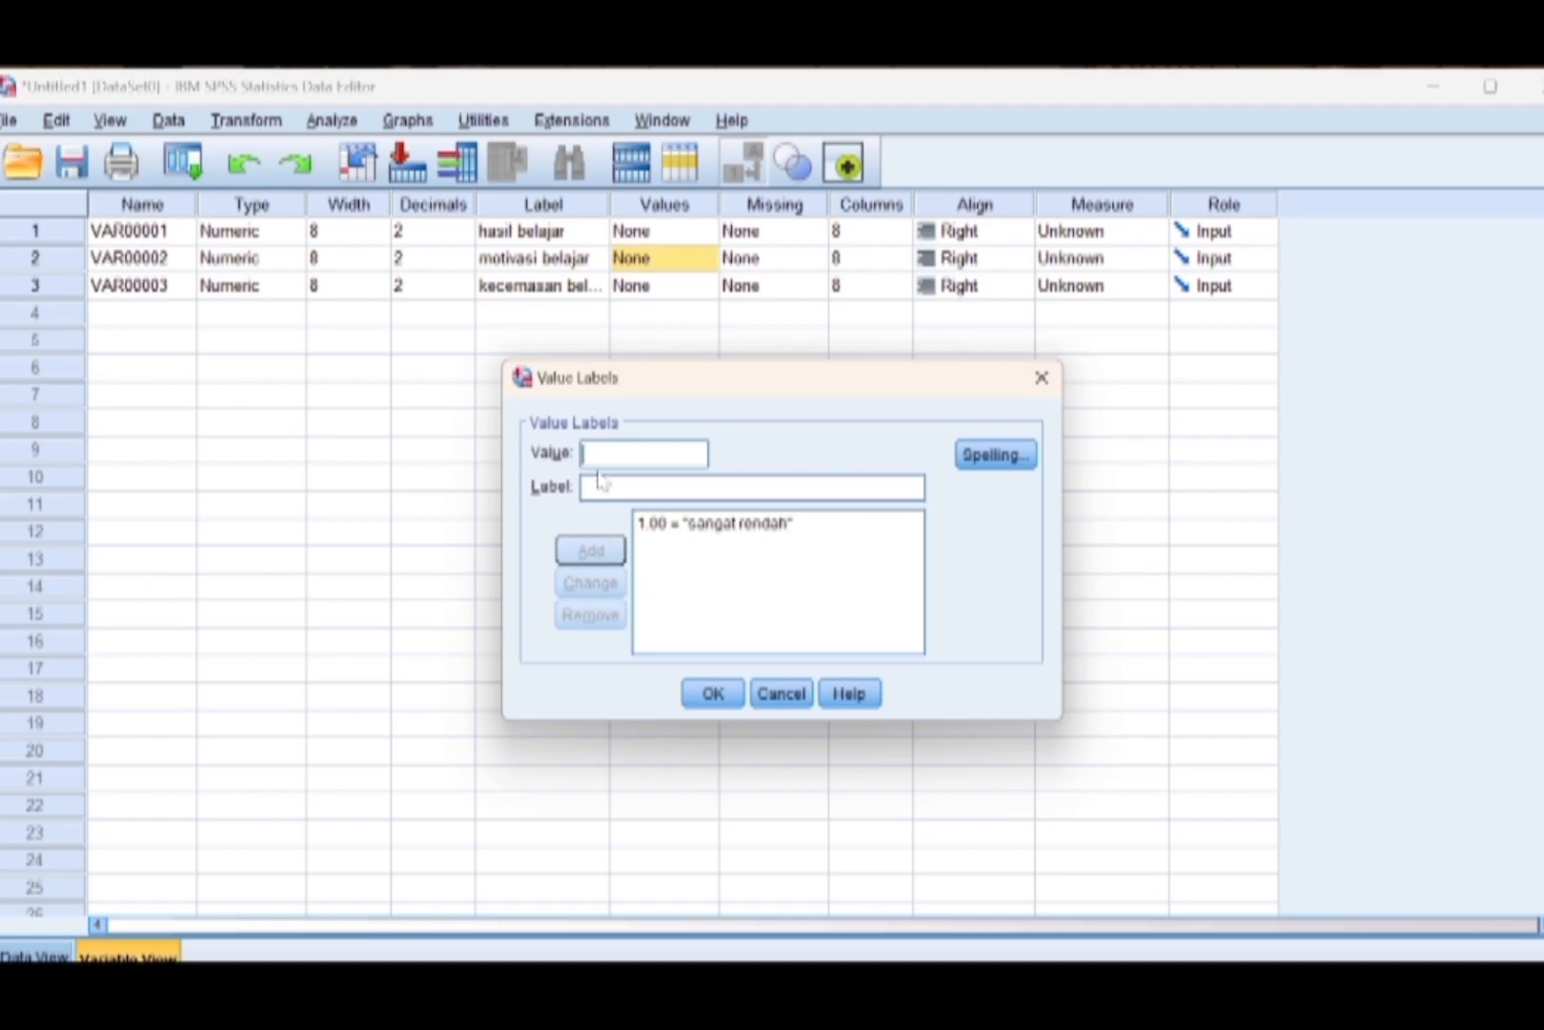
Add the motivasi belajar value labels 2 = "rendah" and 3 = "sedang".
type("2")
key("Tab")
type("rendah")
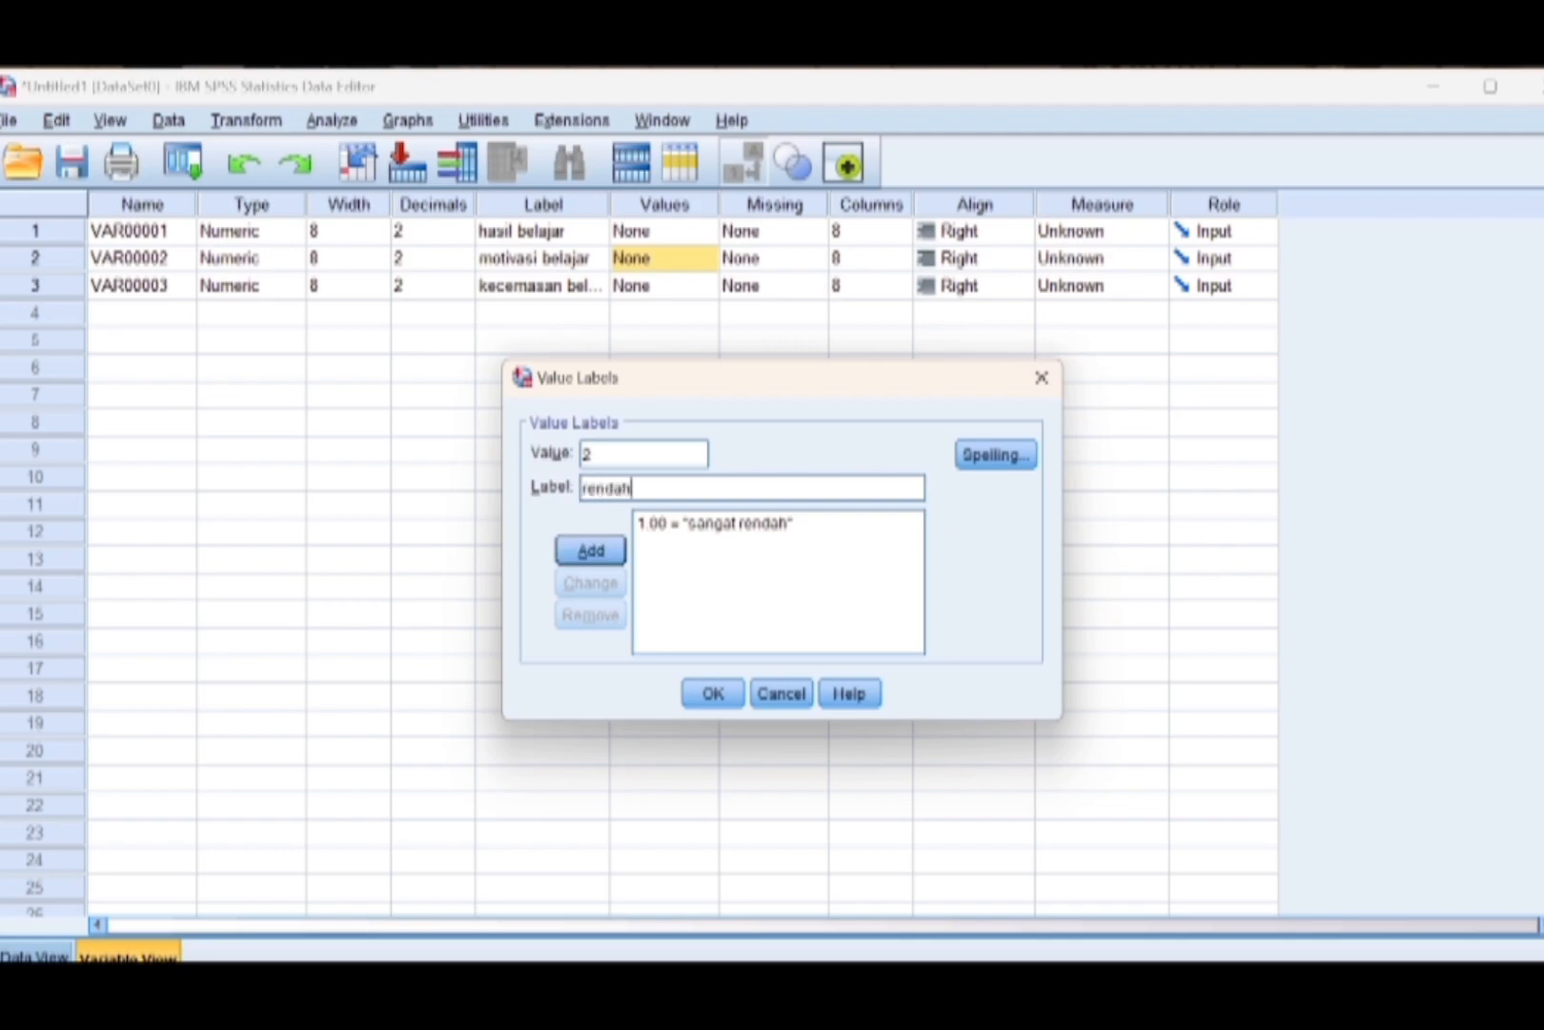
left_click(602, 557)
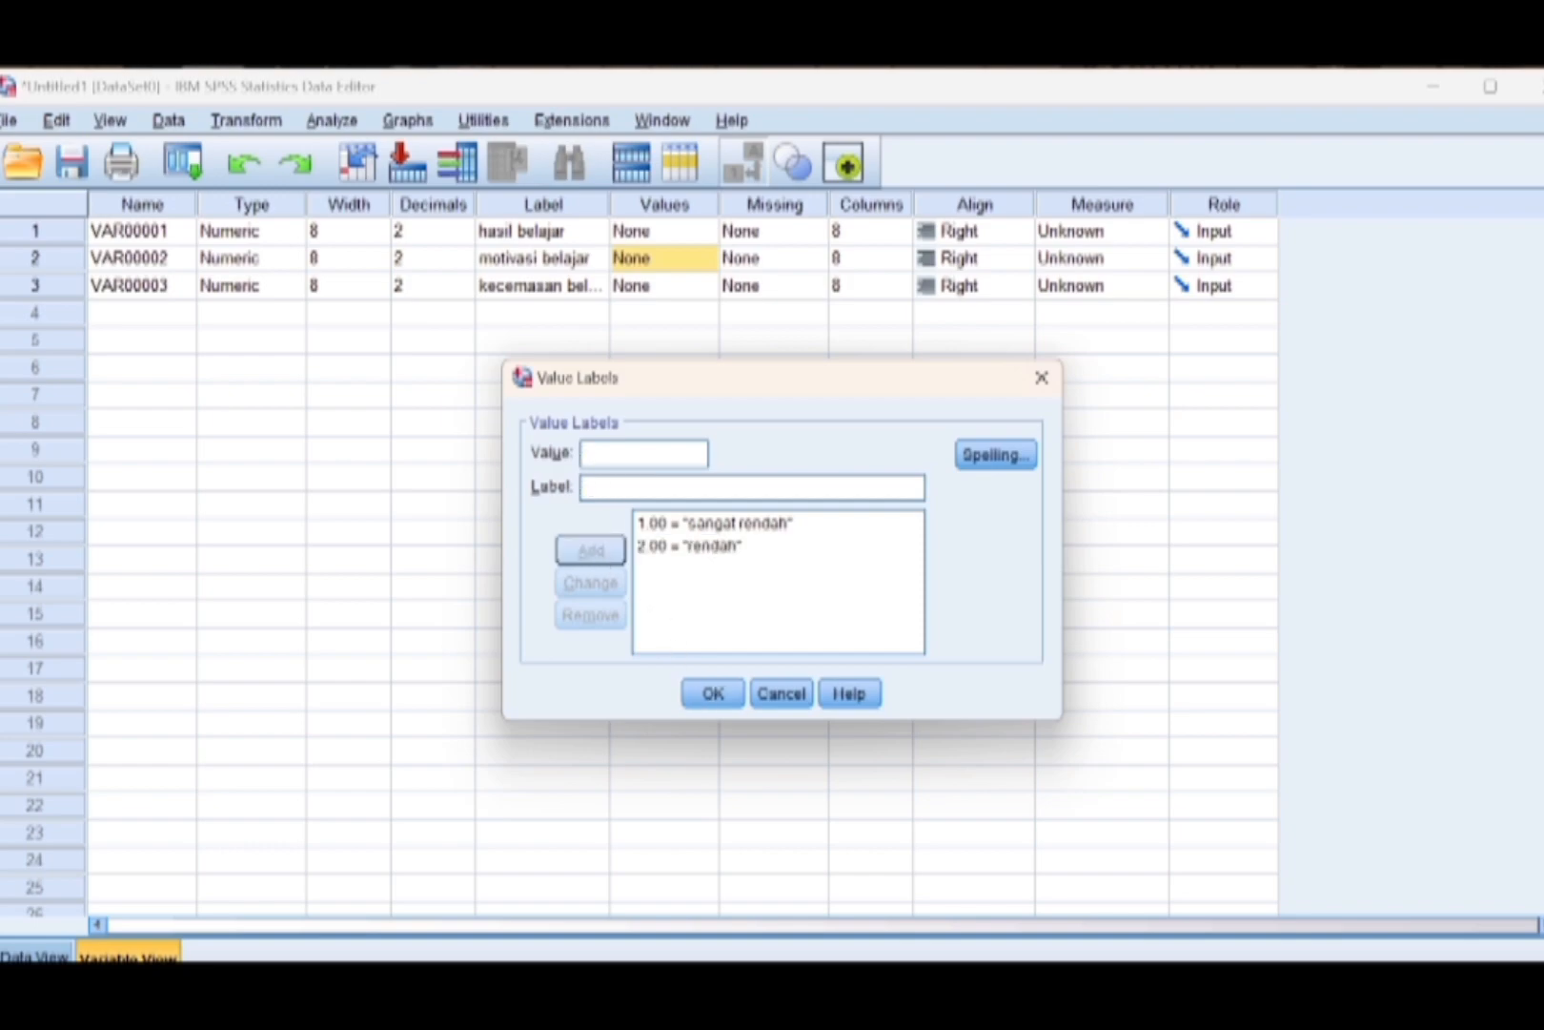
type("3")
key("Tab")
type("sedang")
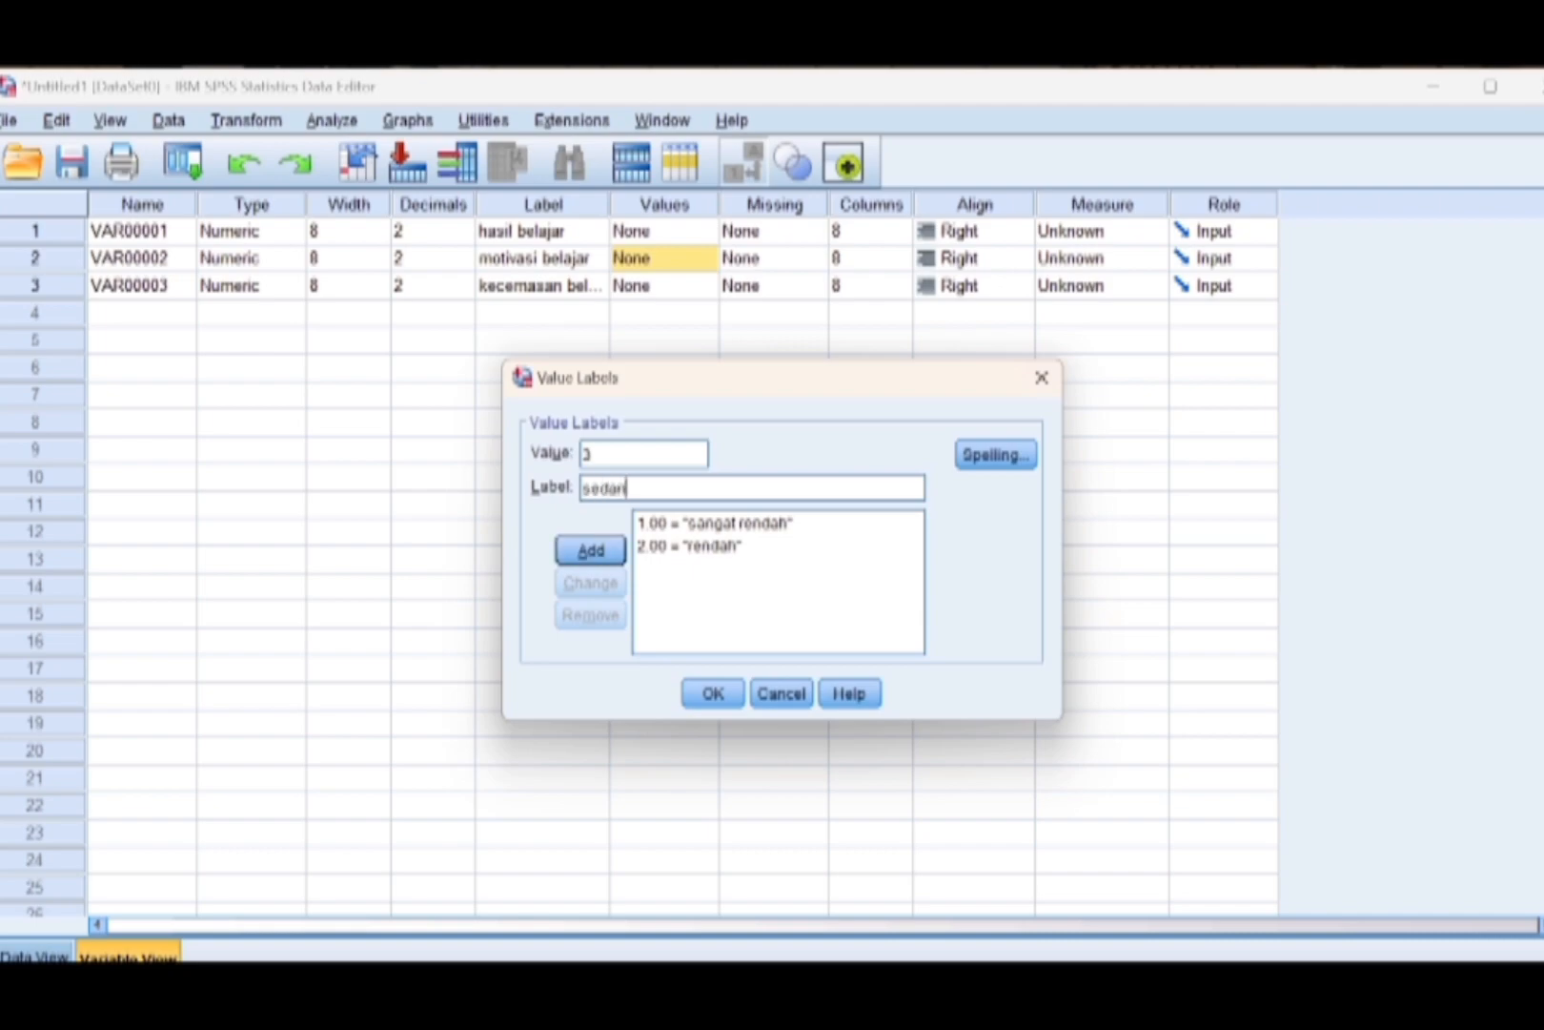
left_click(602, 555)
Add the motivasi belajar value labels 4 = "tinggi" and 5 = "sangat tinggi", and apply the label set.
type("4")
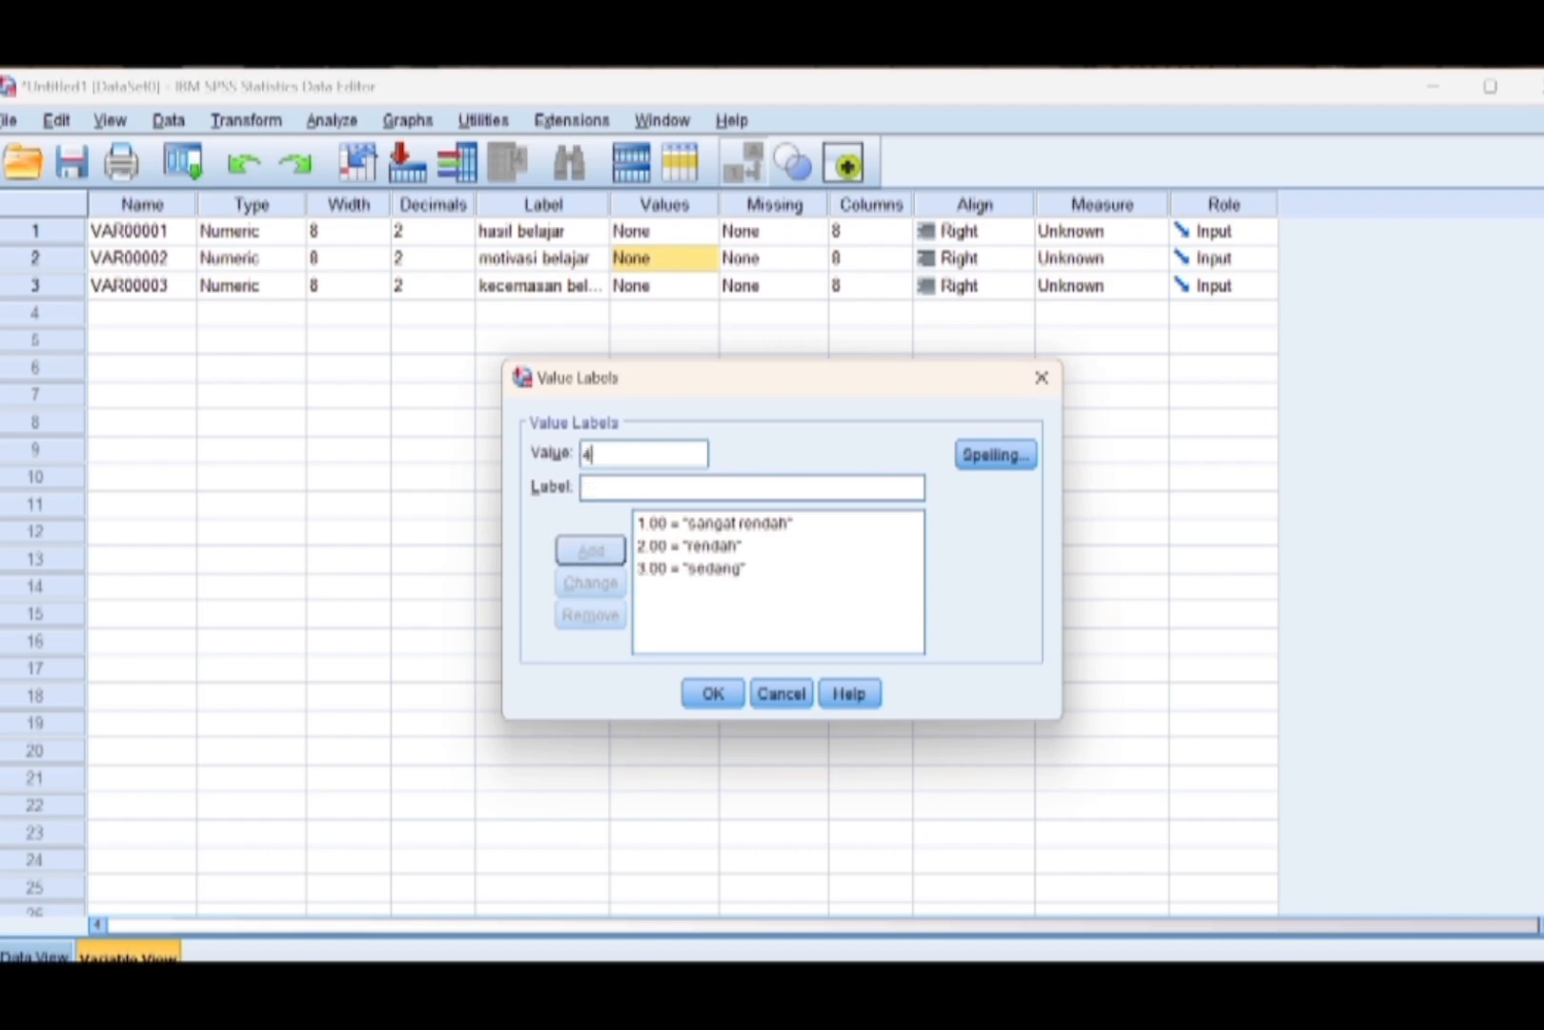
key("Tab")
type("tinggi")
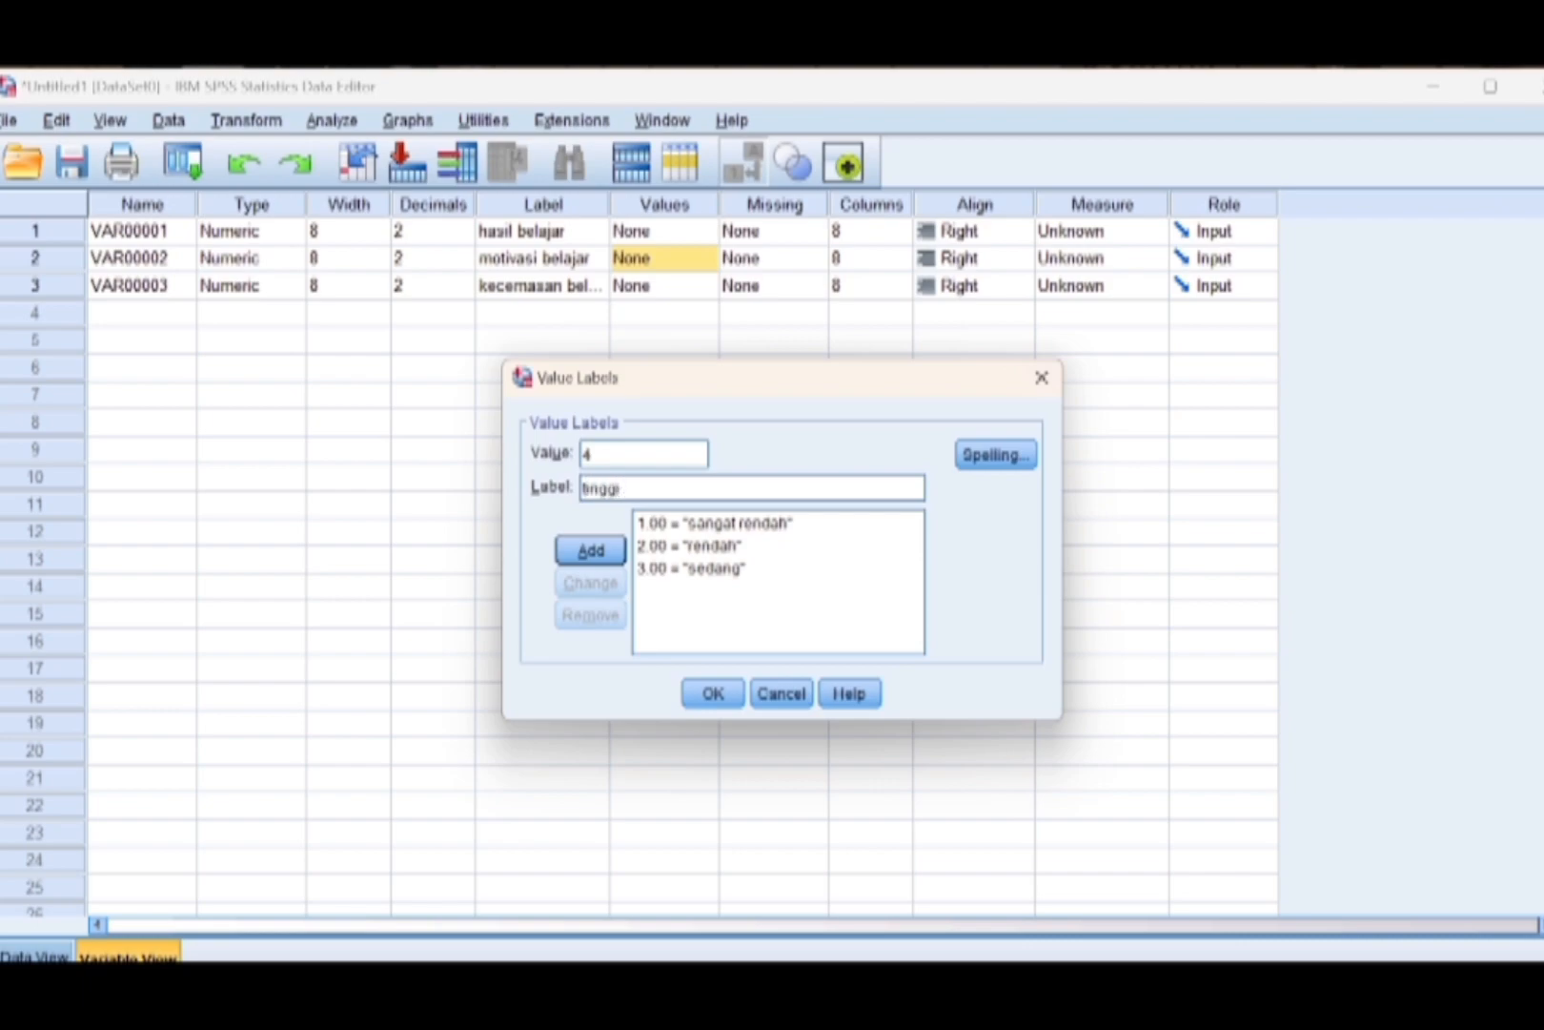
left_click(602, 553)
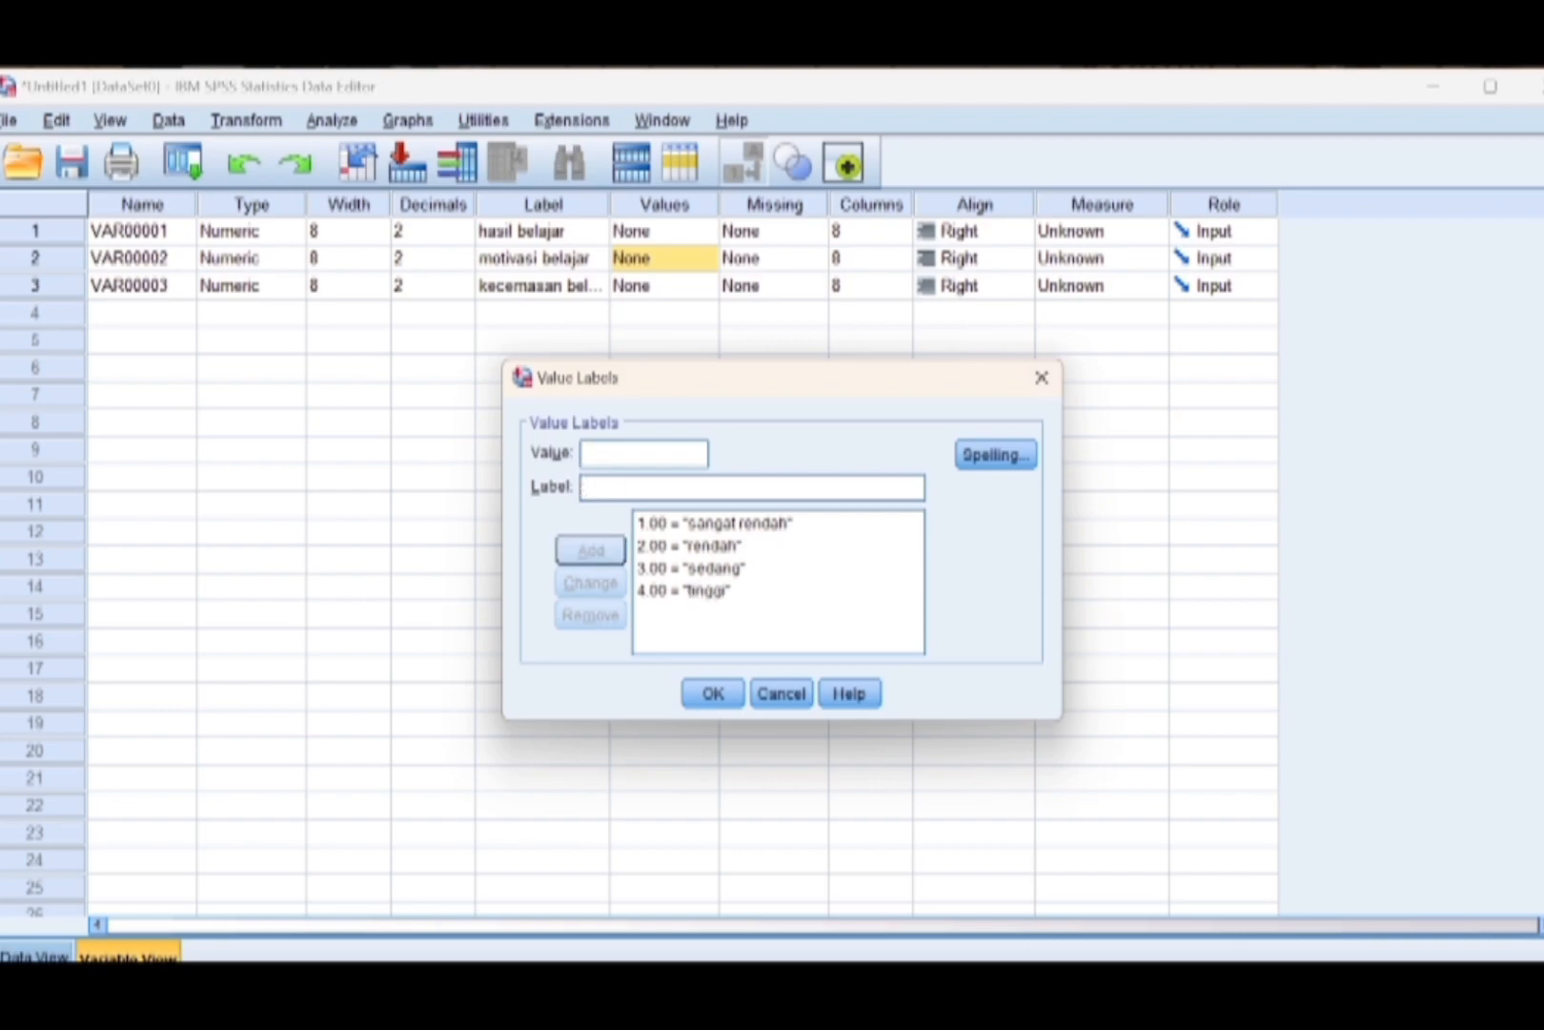
type("5")
key("Tab")
type("sab")
key("BackSpace")
type("ng")
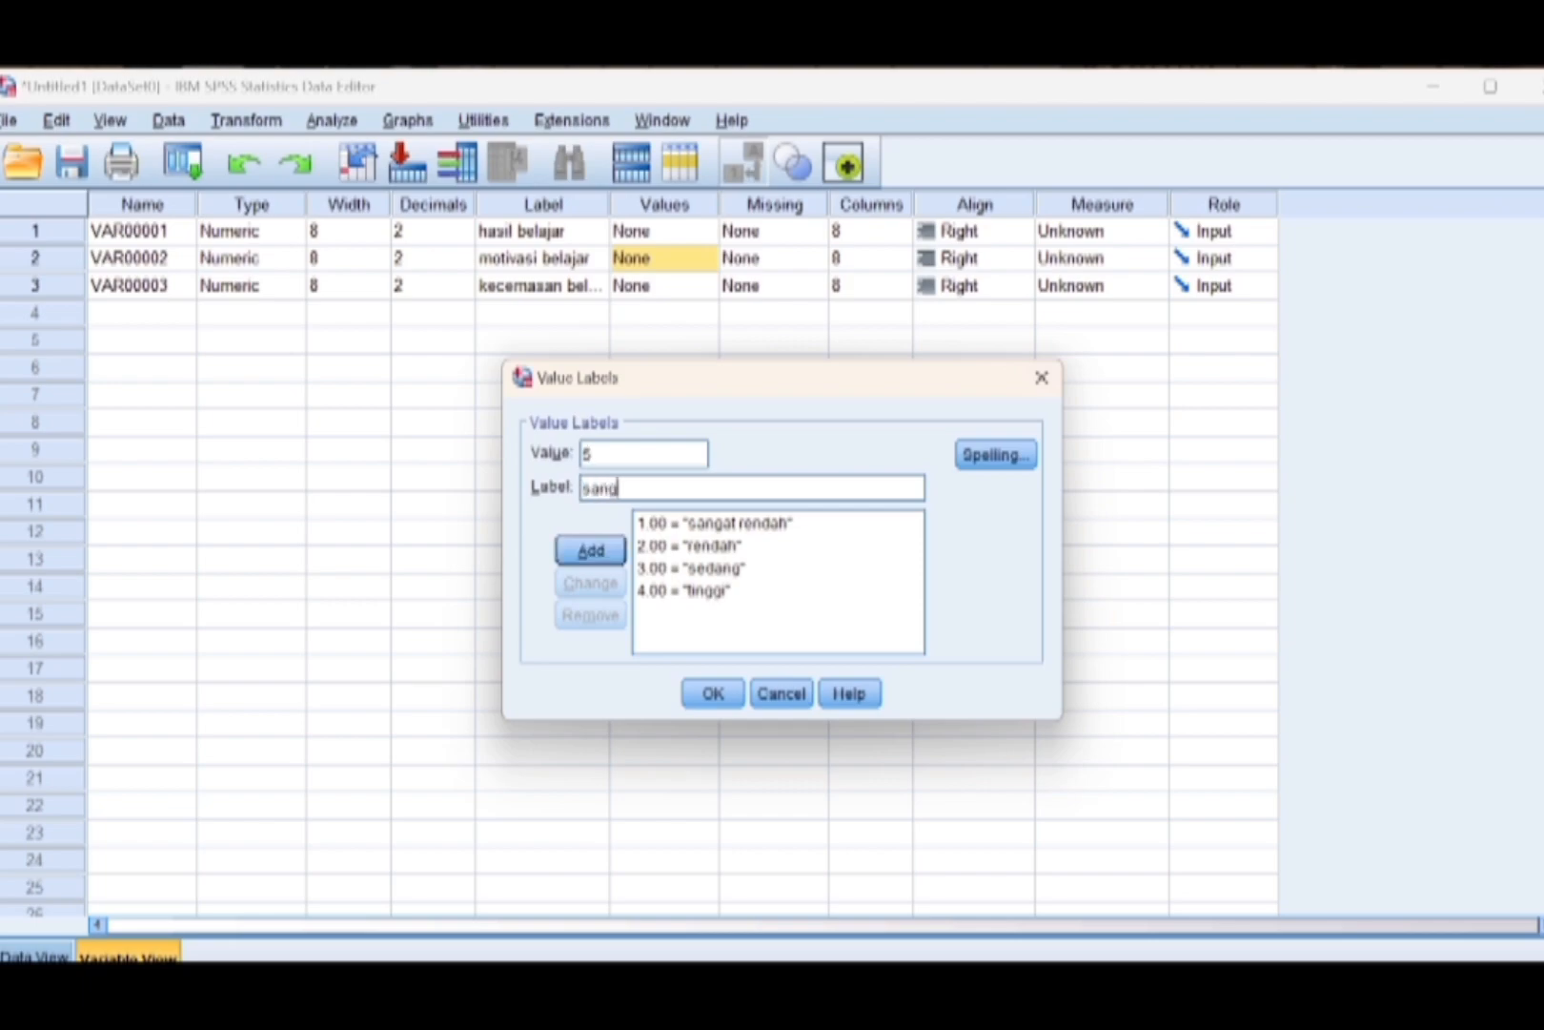
type("at tinggi")
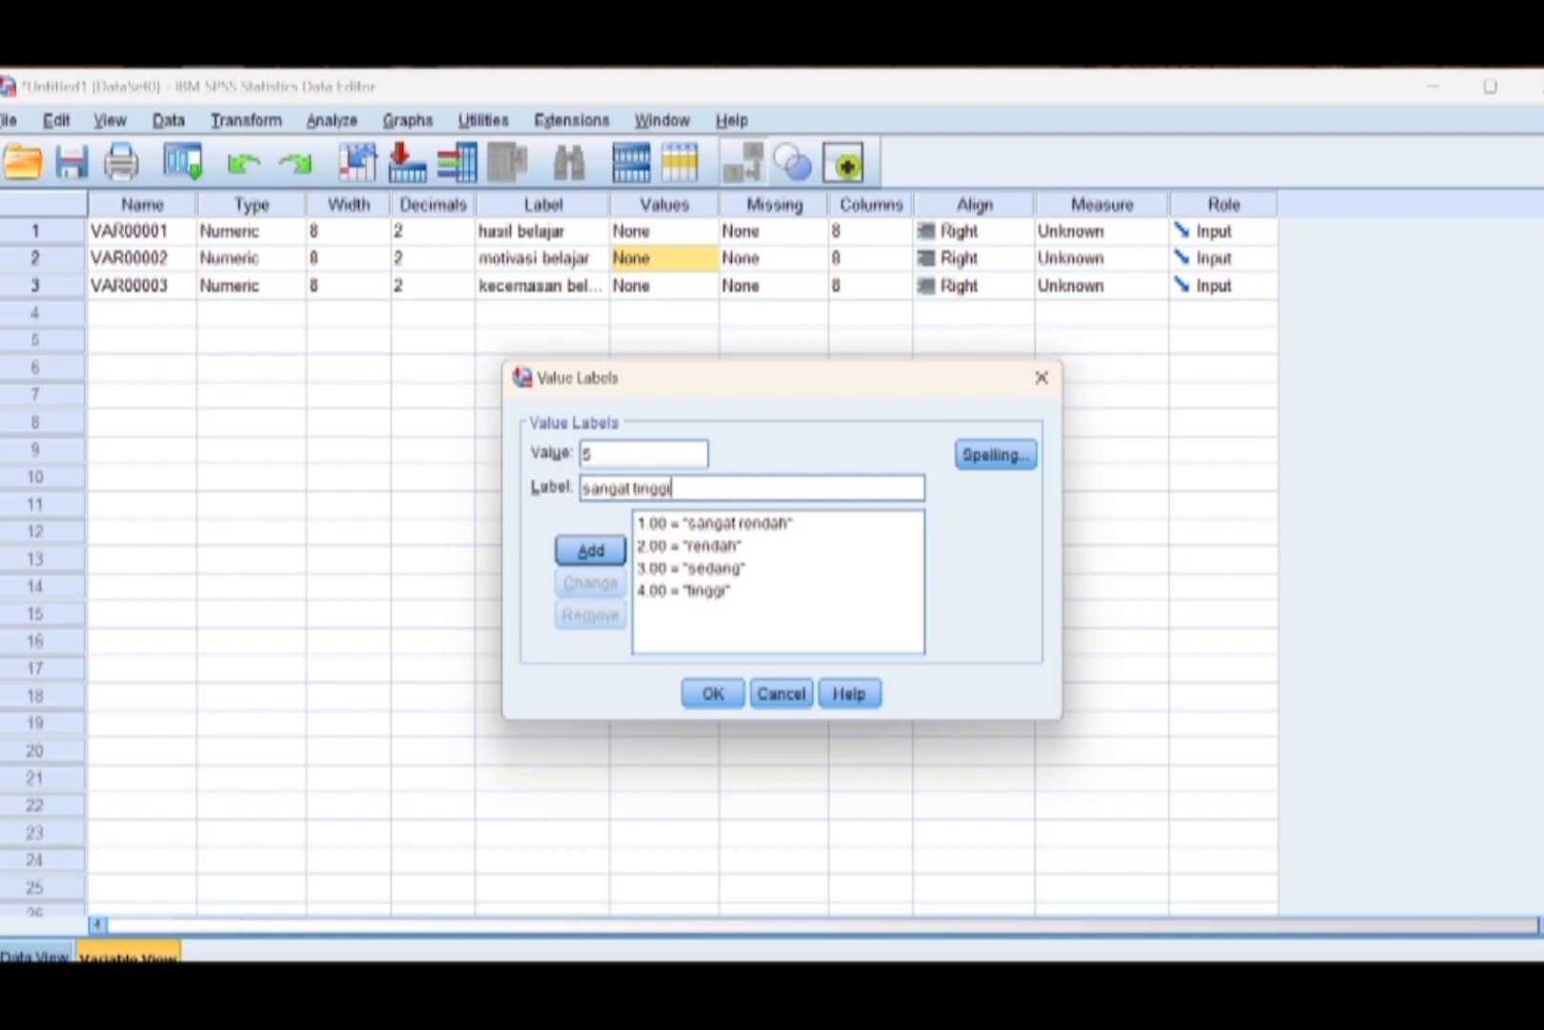
left_click(591, 550)
left_click(717, 695)
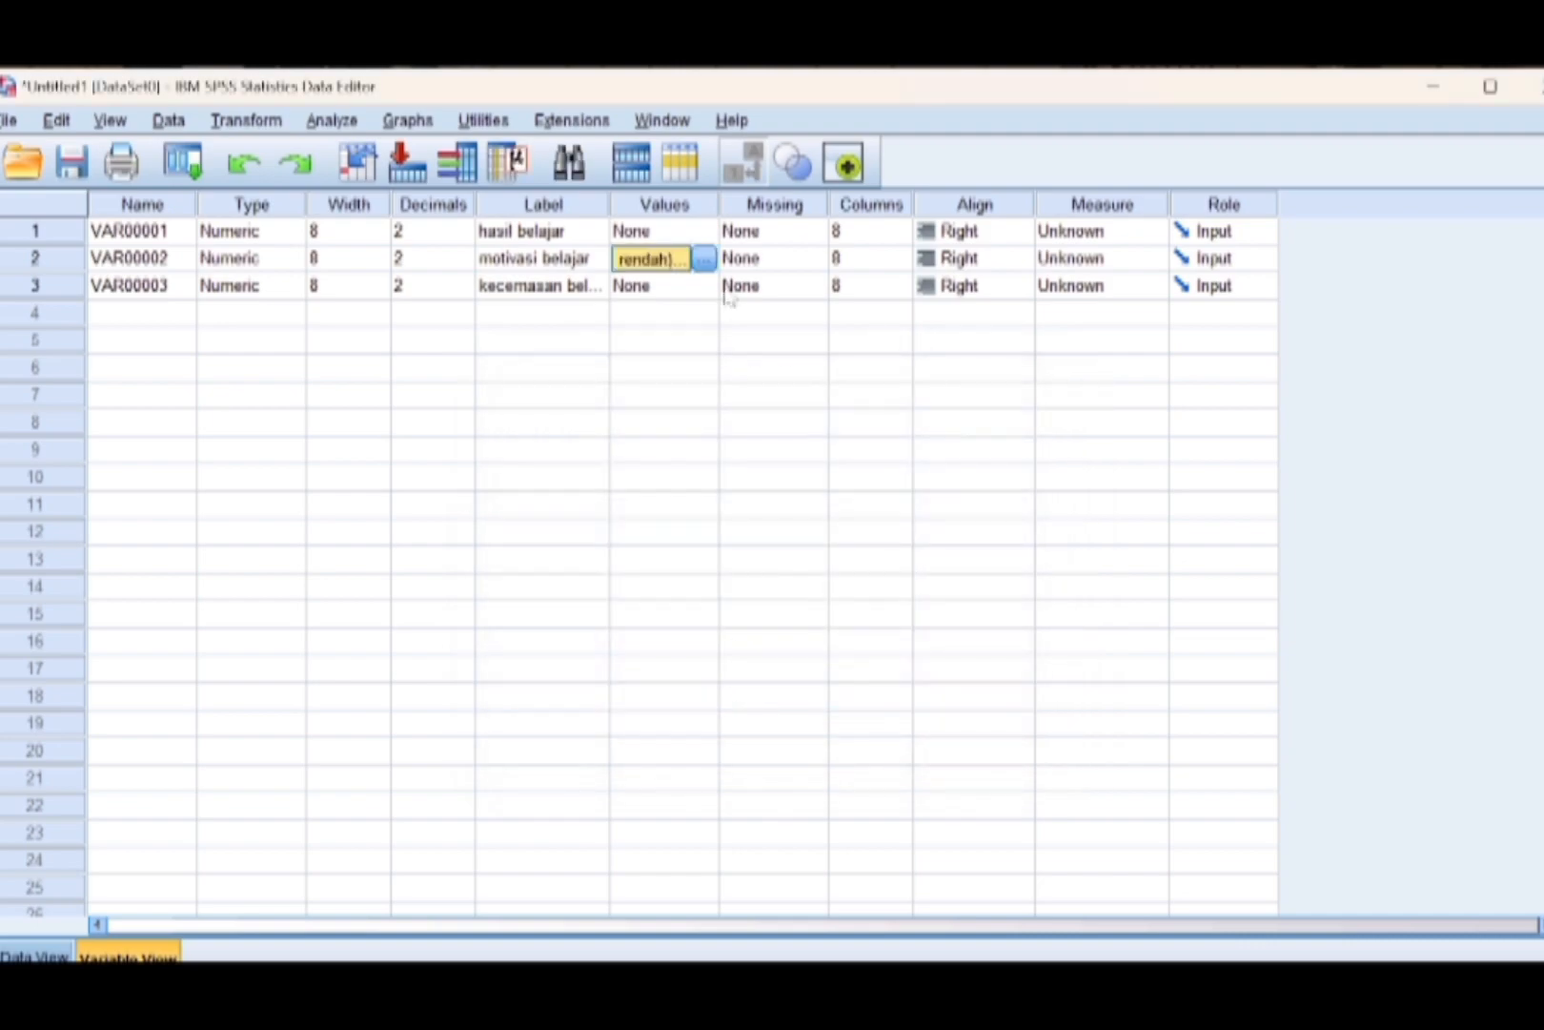
Start the value labels of the kecemasan belajar variable by adding value 1 as "sangat cemas".
left_click(711, 290)
left_click(703, 287)
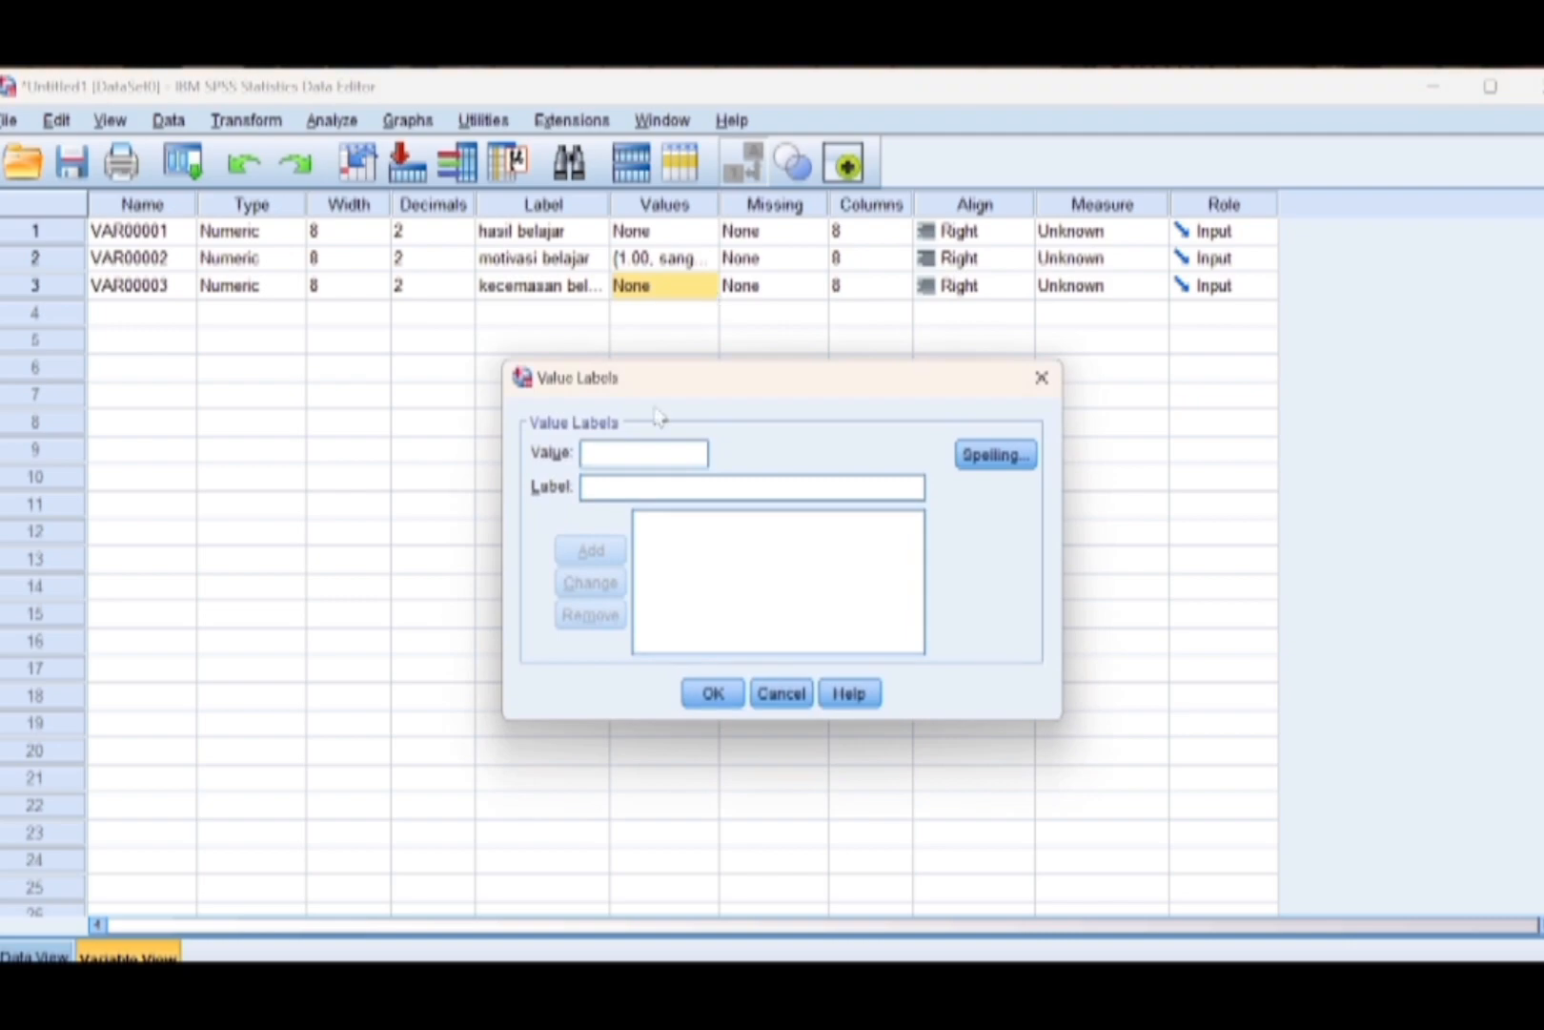
type("1")
type("sang")
type("at")
key("BackSpace")
key("BackSpace")
key("BackSpace")
key("BackSpace")
key("BackSpace")
key("BackSpace")
left_click(652, 485)
type("sangat")
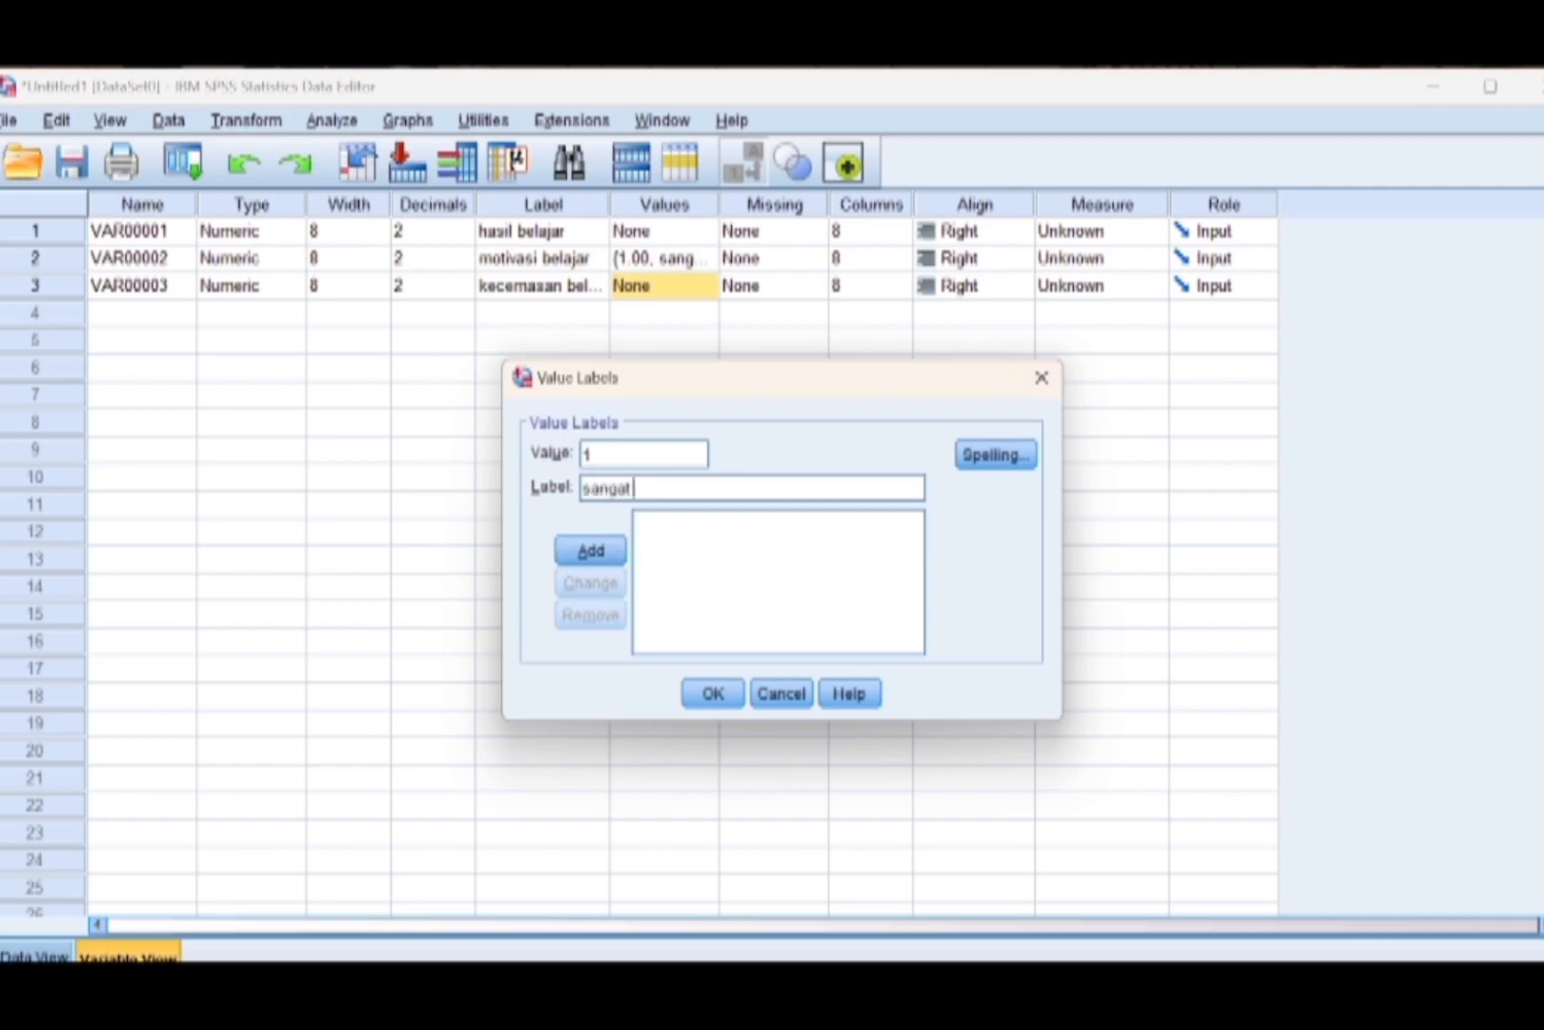
type(" cemas")
left_click(591, 551)
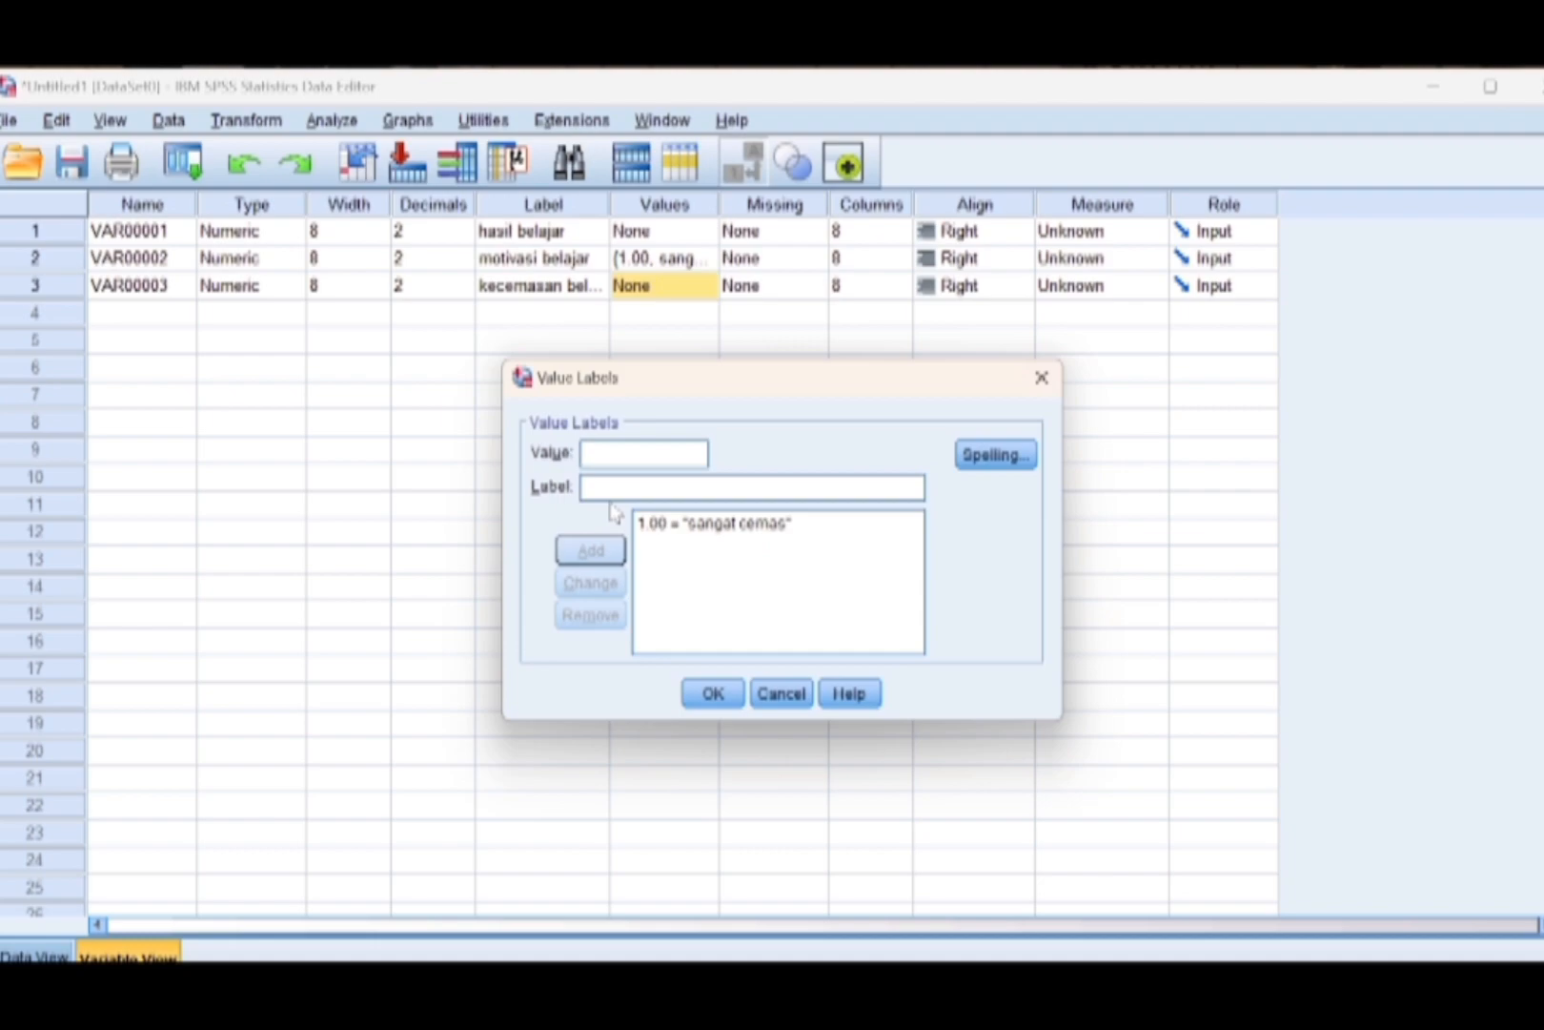
Add the kecemasan belajar value labels 2 = "cemas" and 3 = "biasa saja".
type("2")
left_click(585, 488)
type("cemas")
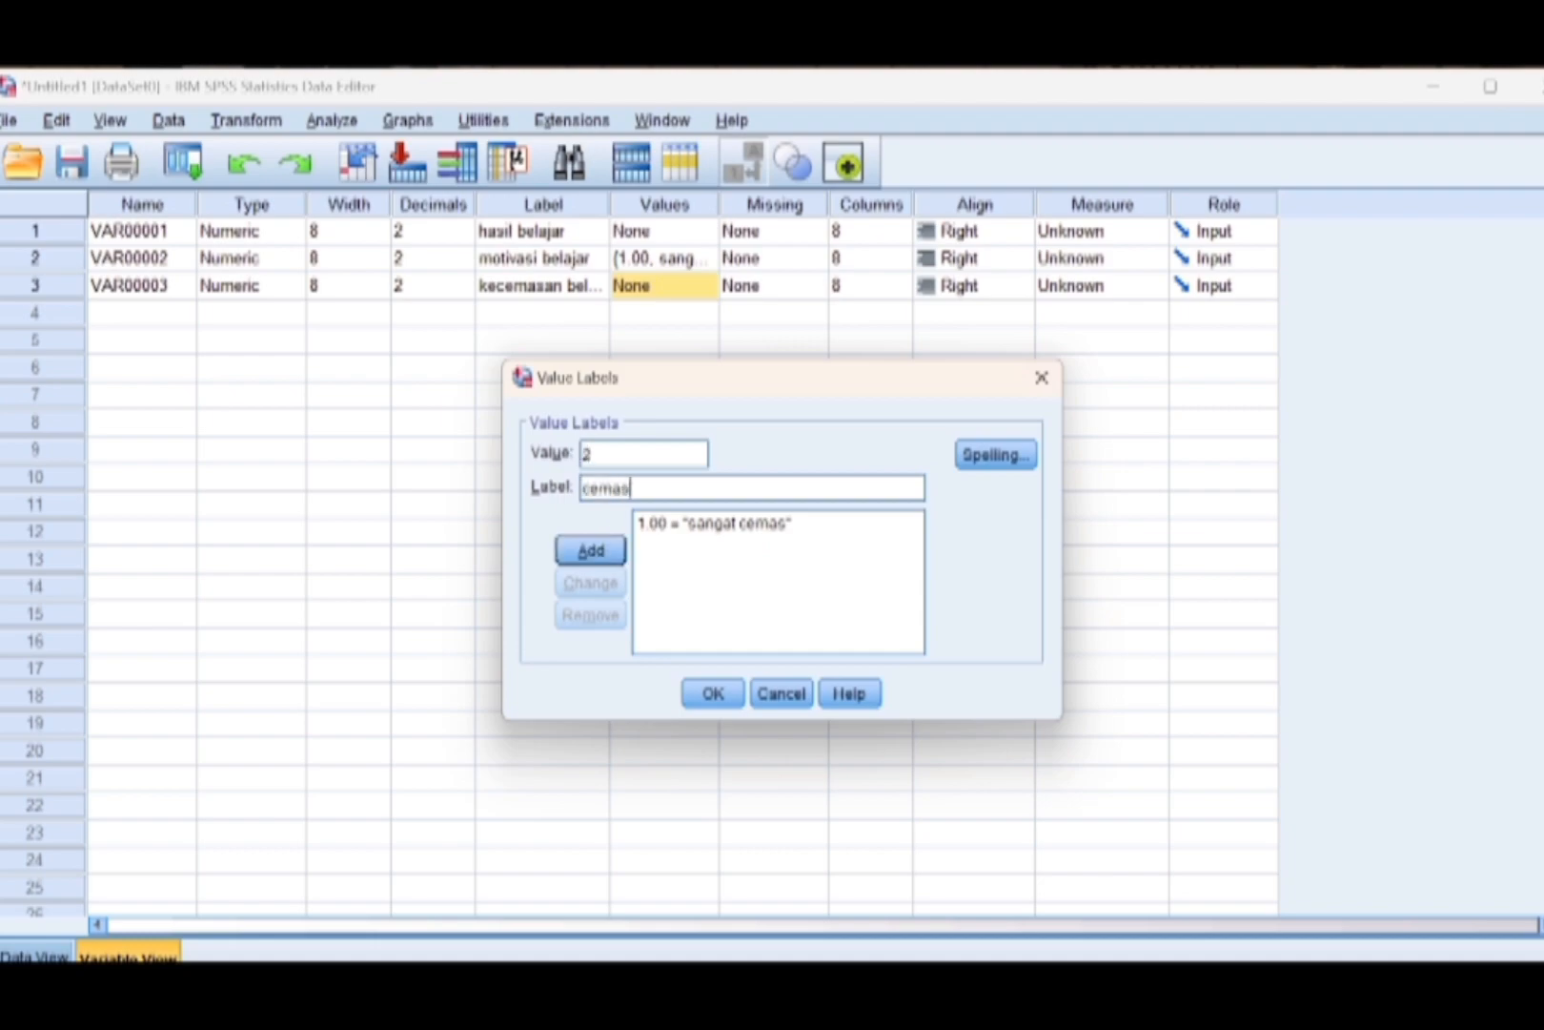
left_click(608, 553)
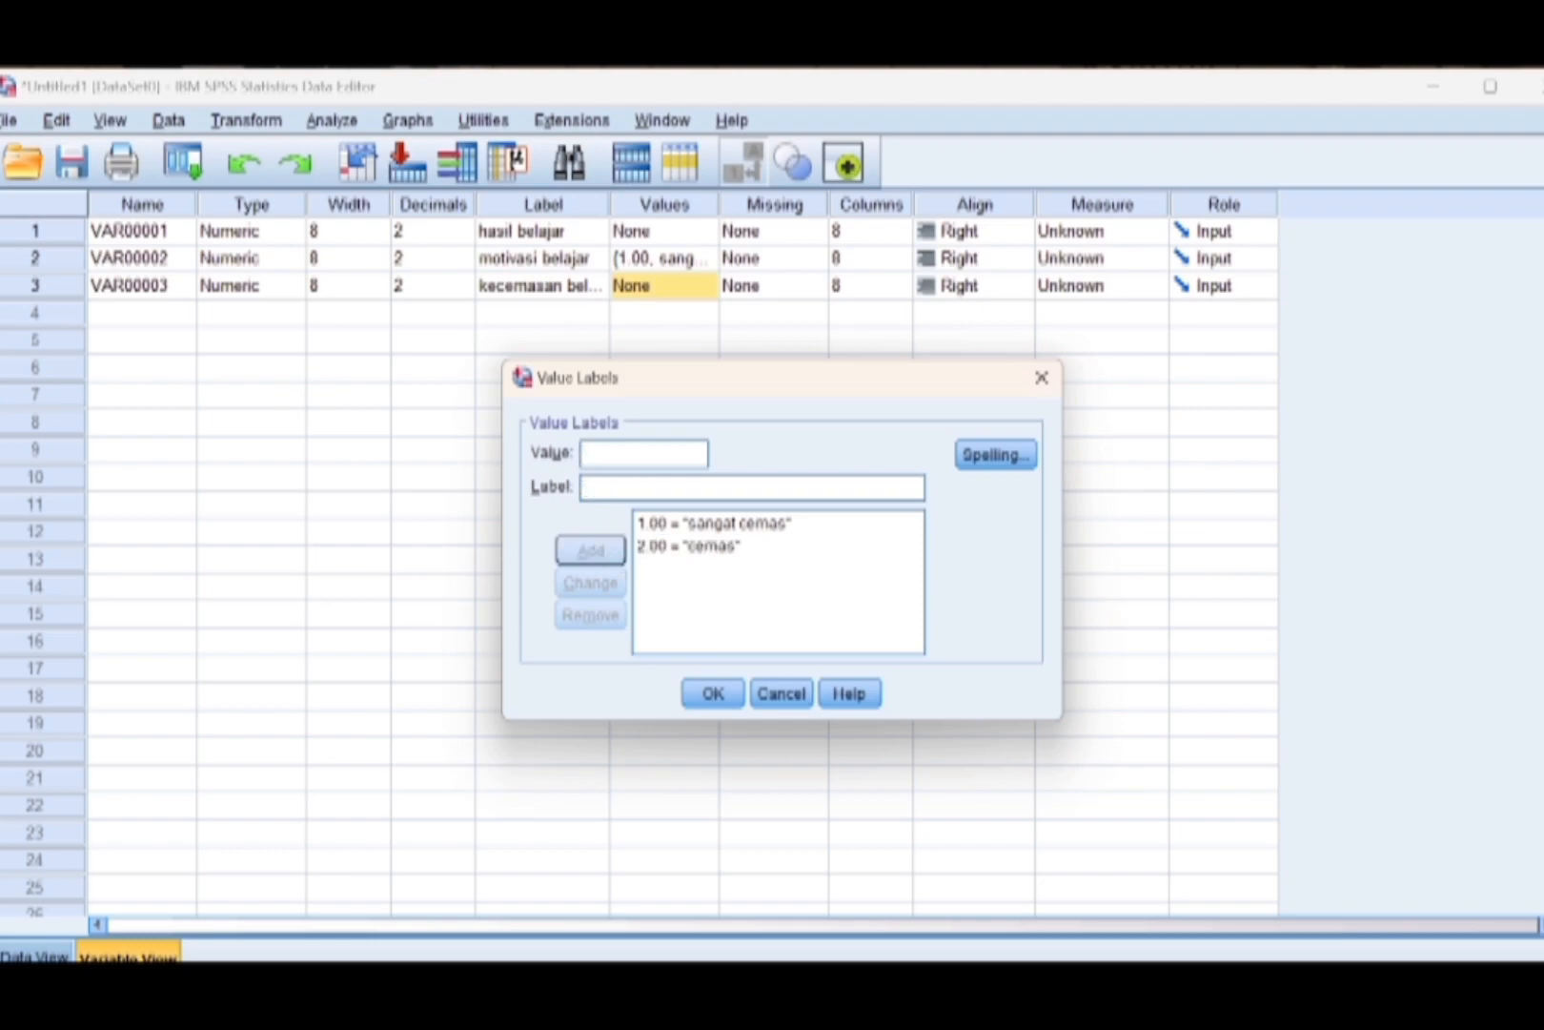
type("3")
key("Tab")
type("tiasa saja")
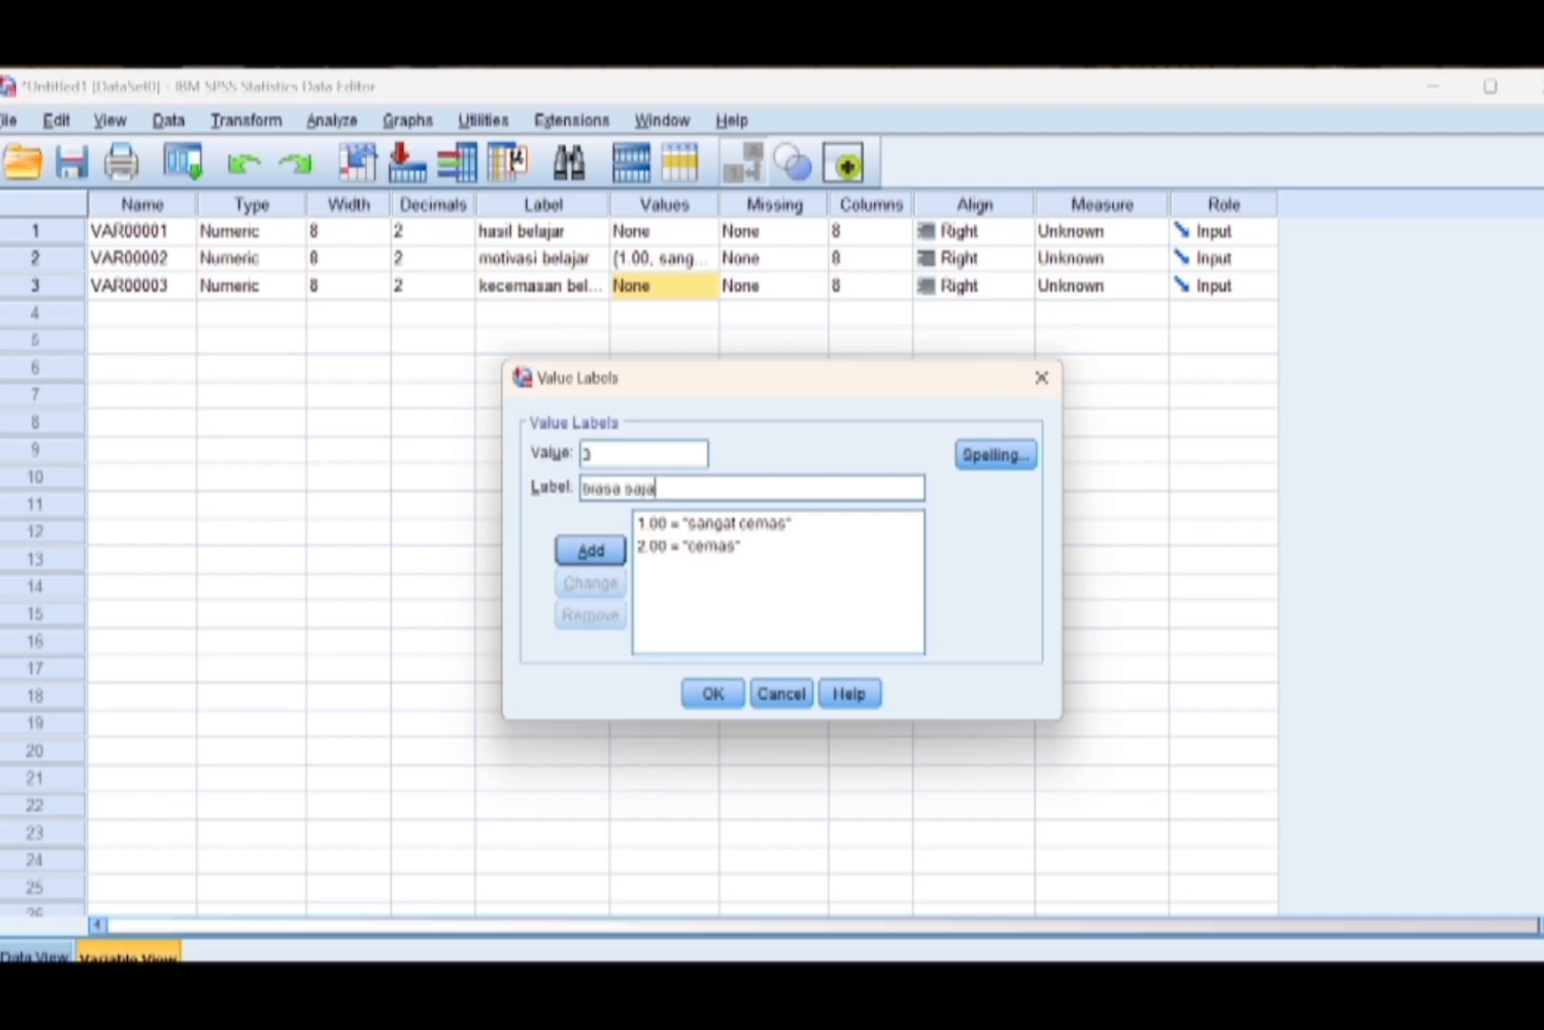
left_click(610, 558)
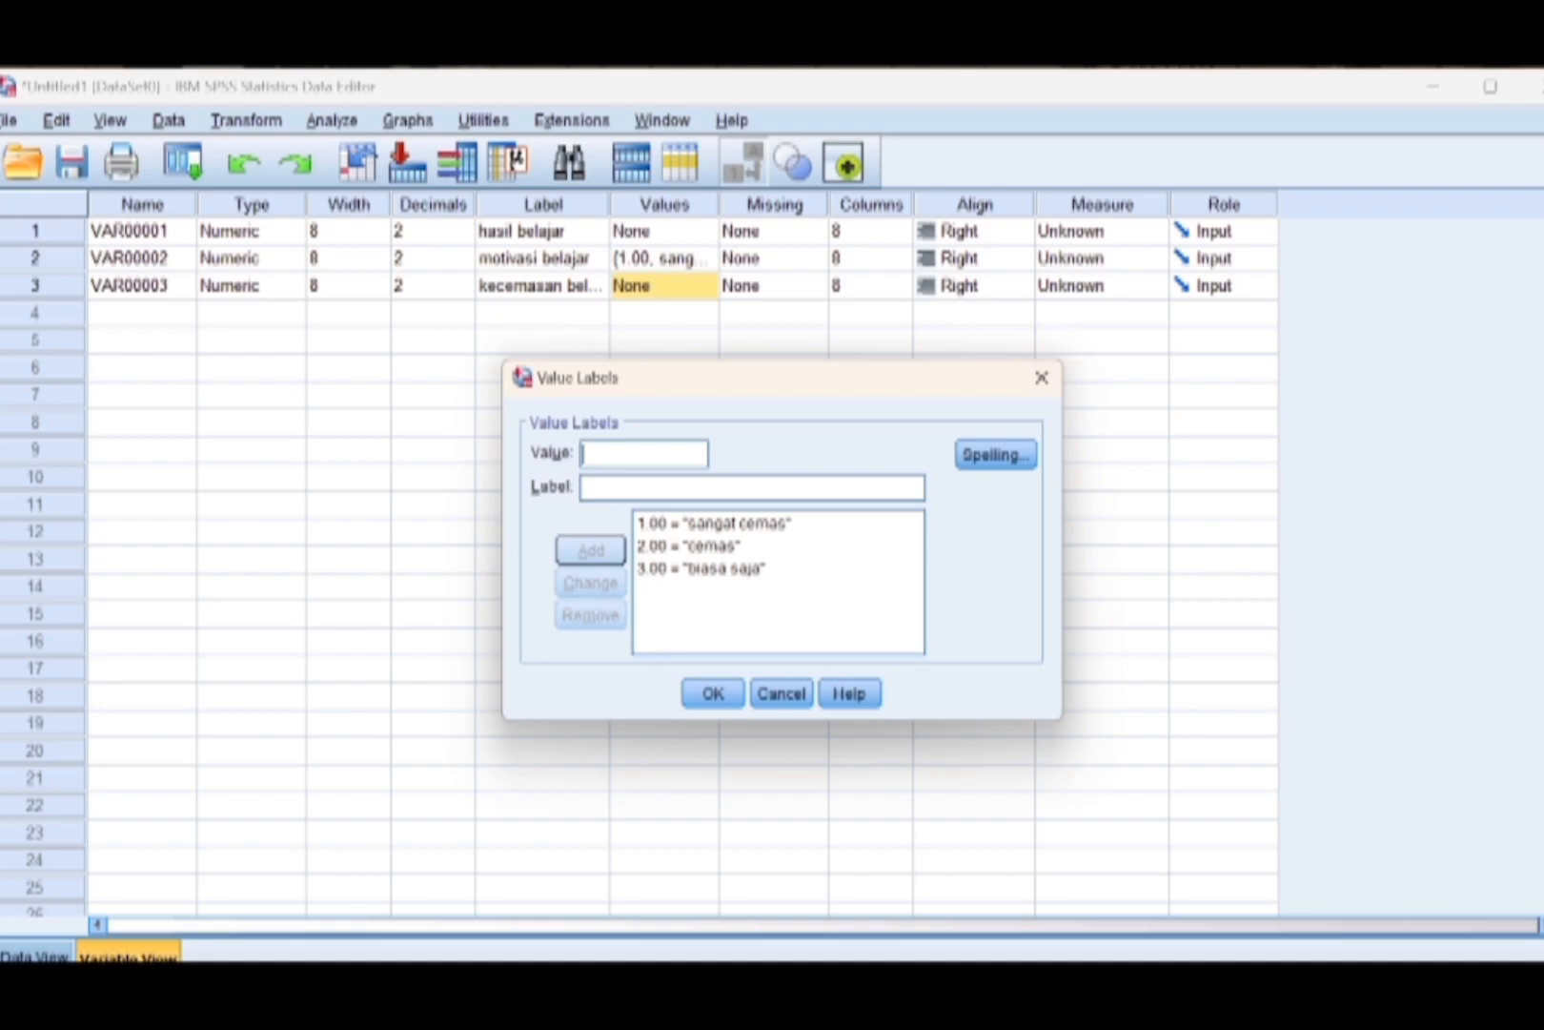
Add the kecemasan belajar value labels 4 = "tidak cemas" and 5 = "sangat tidak cemas", and apply the label set.
type("4")
left_click(619, 488)
type("t")
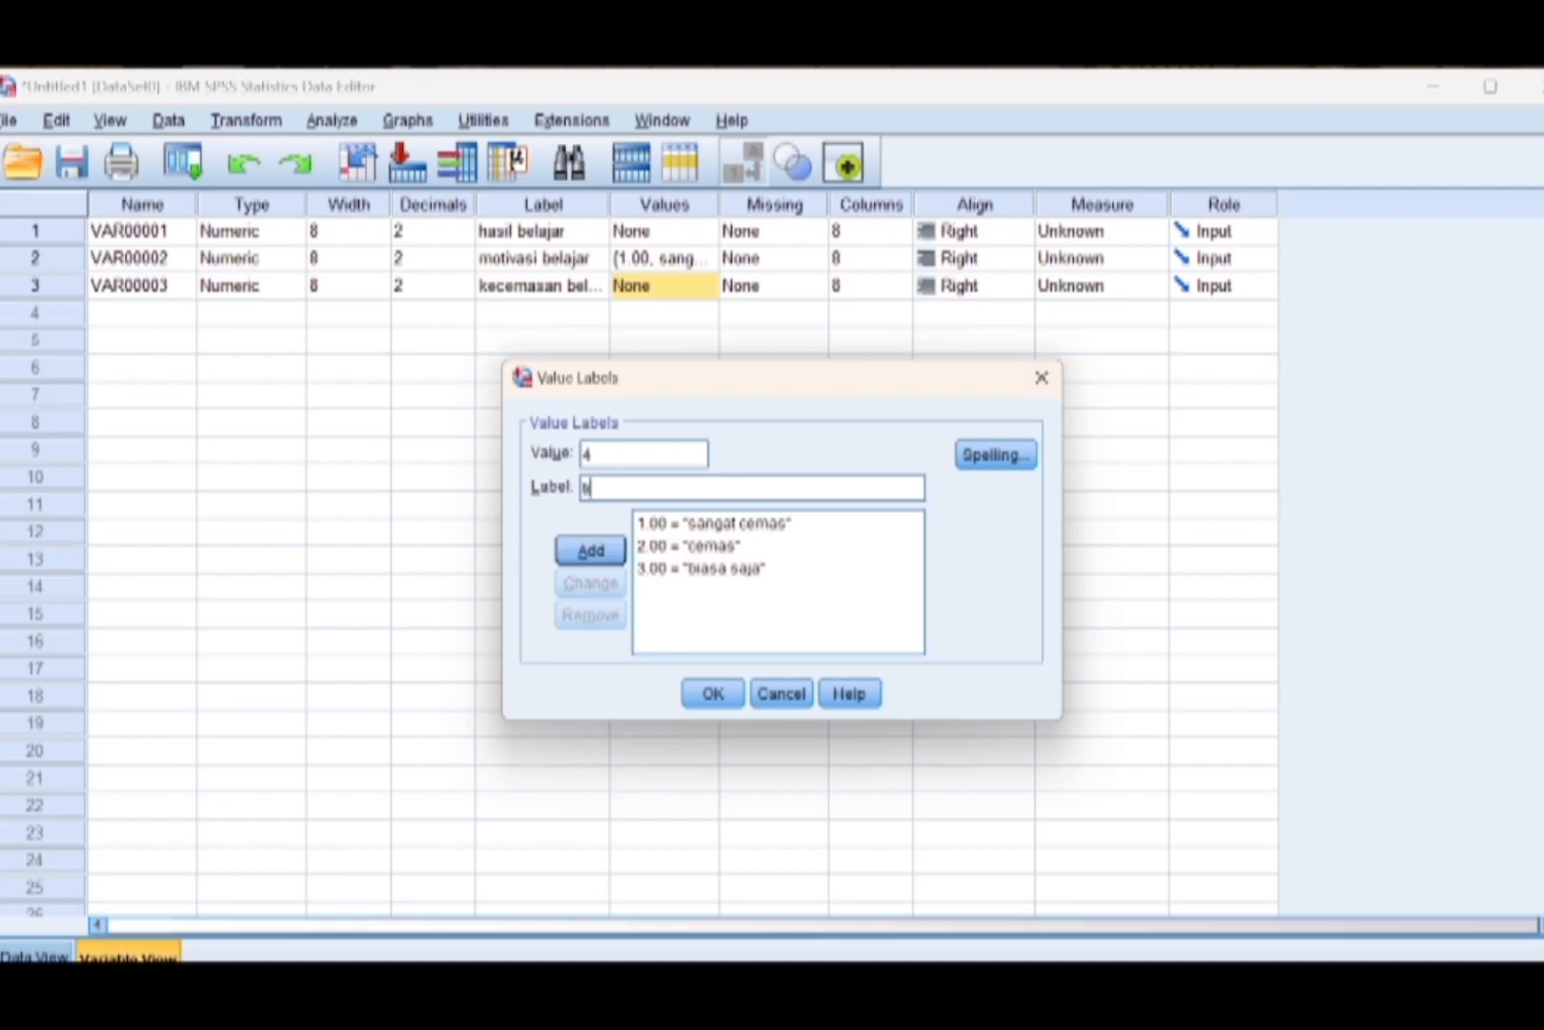
type("idak cemas")
left_click(593, 551)
type("5")
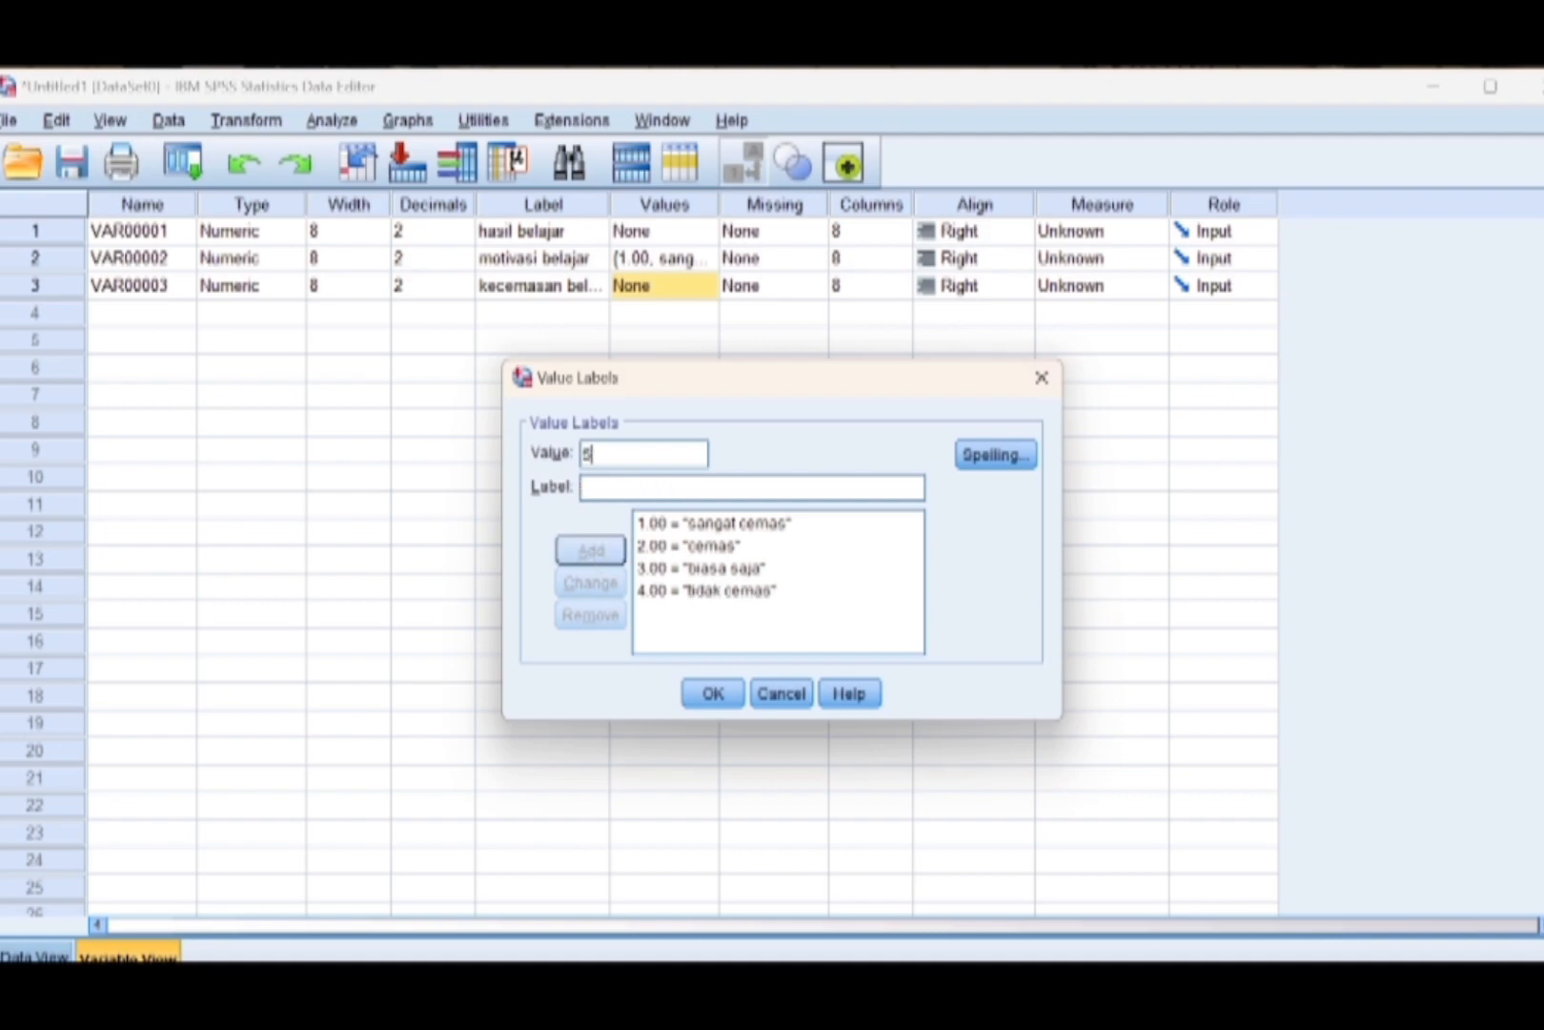
key("Tab")
type("sangat")
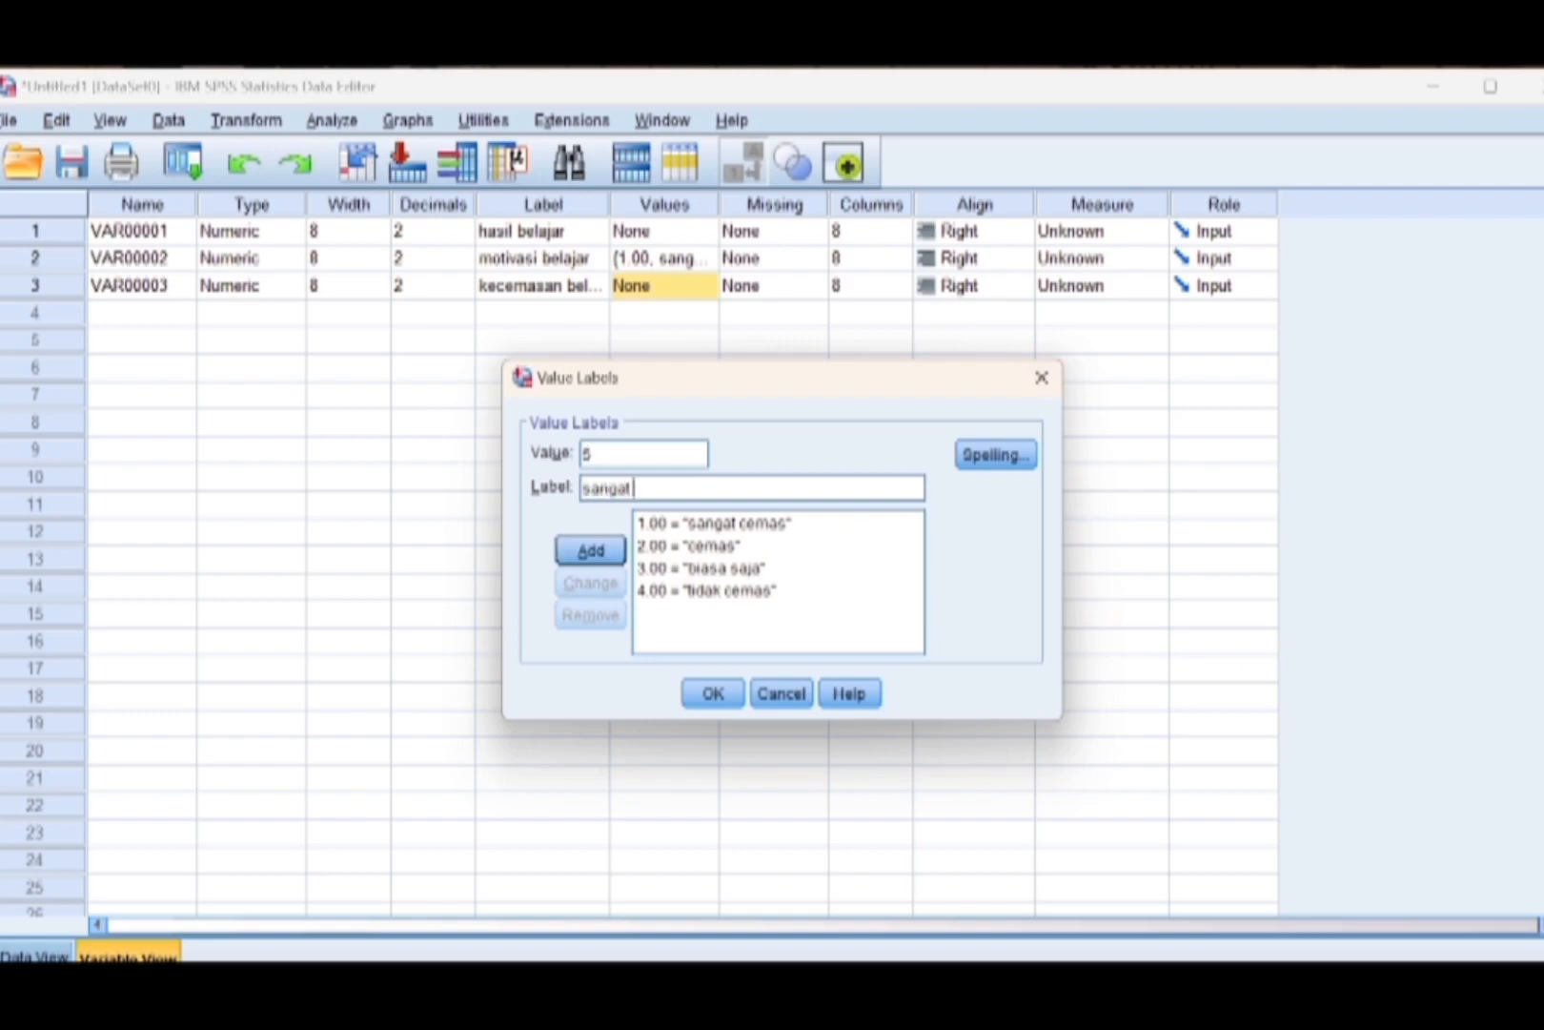
type(" tidak cemas")
left_click(593, 549)
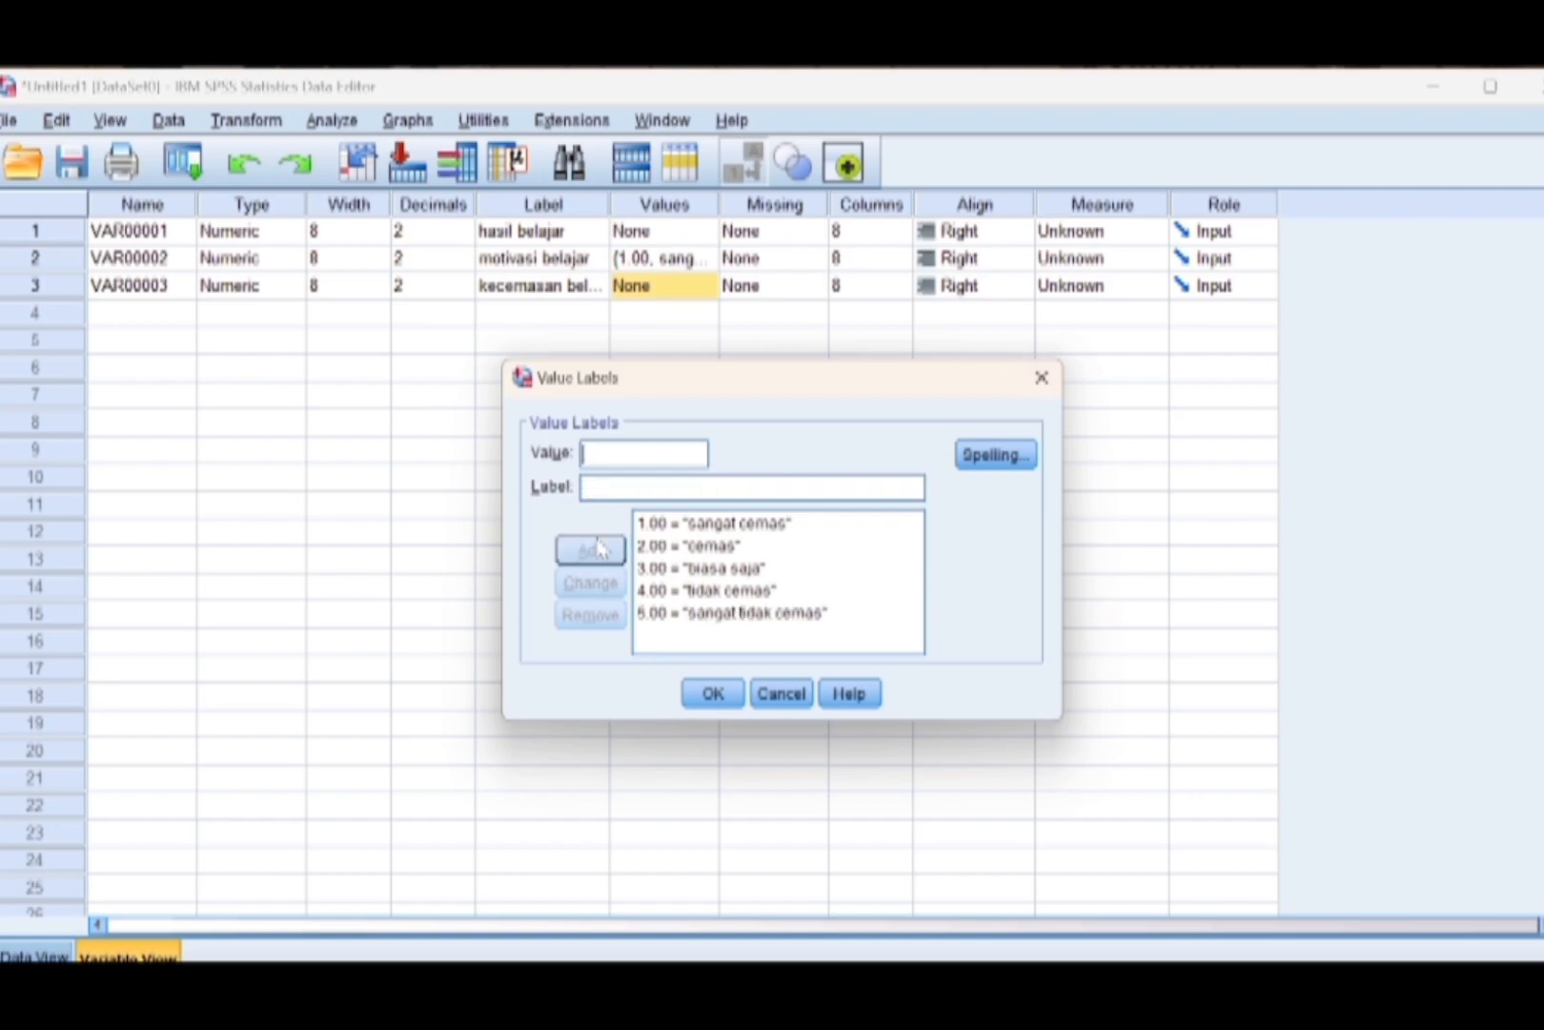
left_click(705, 697)
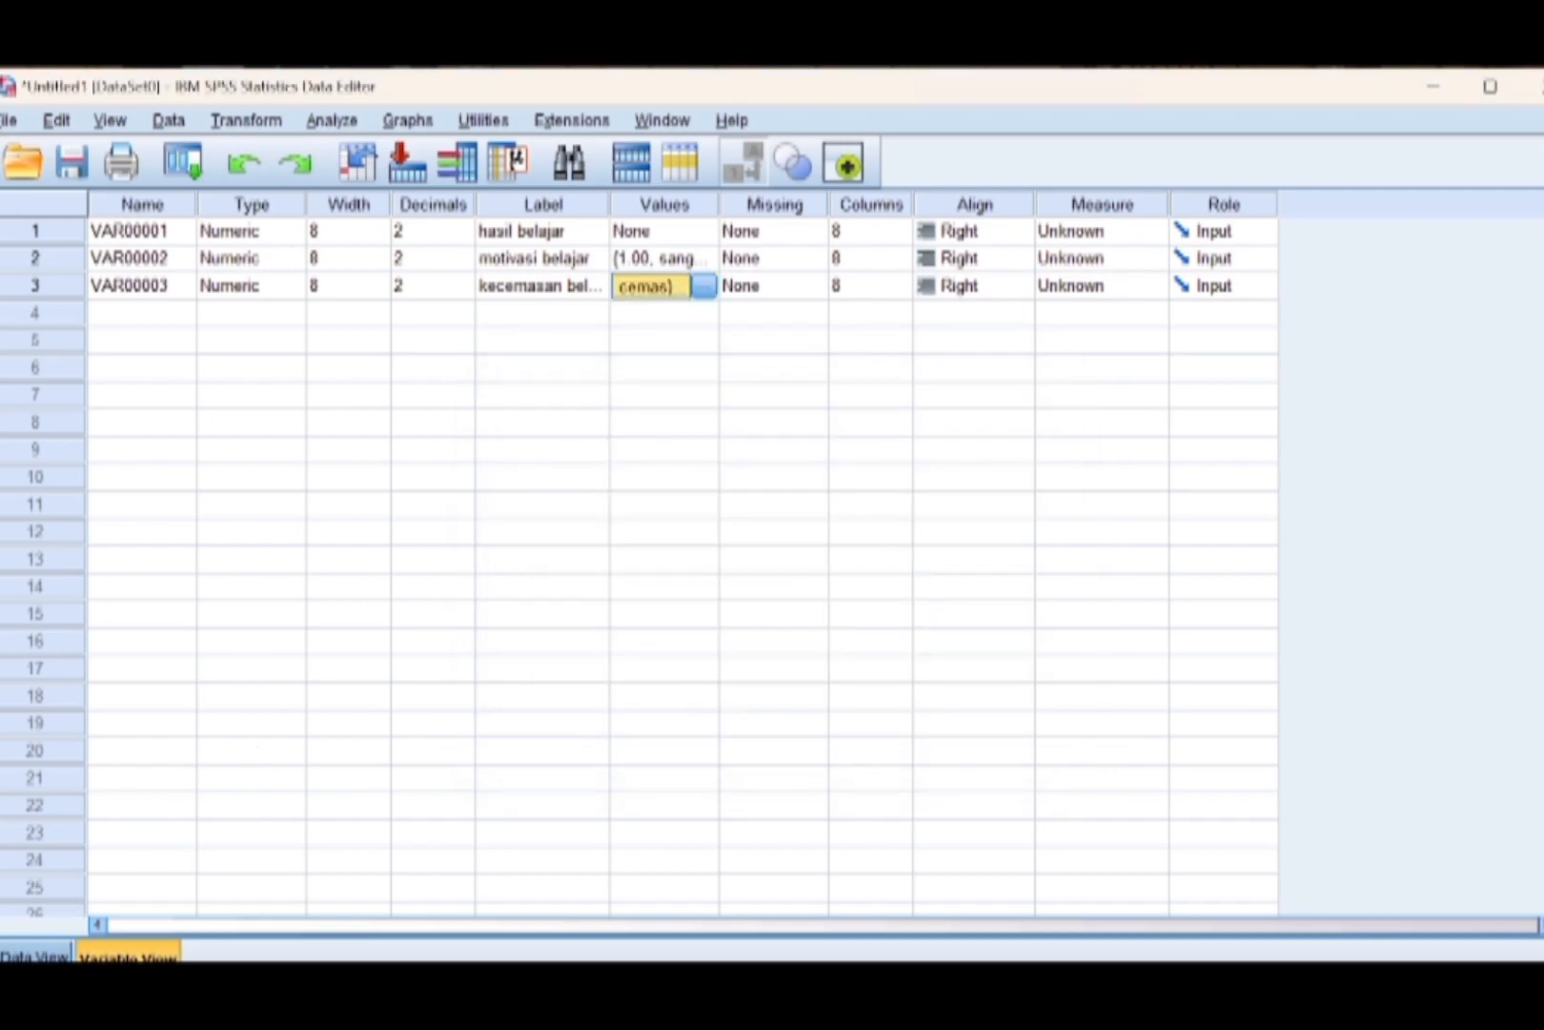
Start an Explore analysis with hasil belajar, motivasi belajar and kecemasan belajar as the dependent variables.
left_click(38, 955)
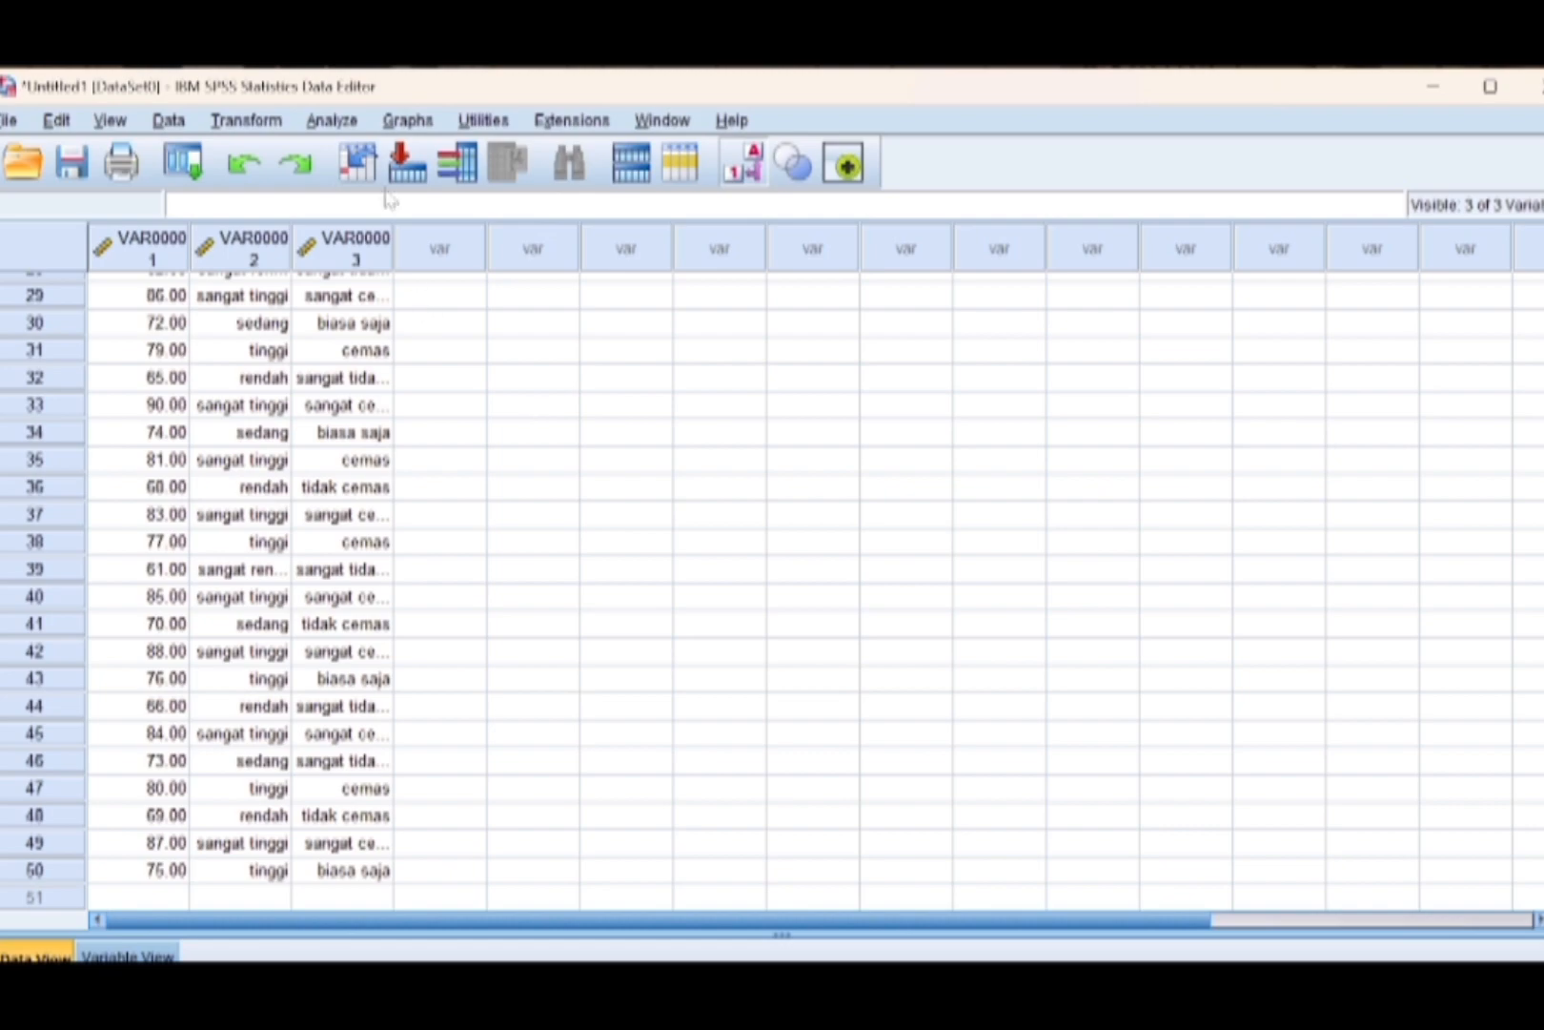
left_click(332, 122)
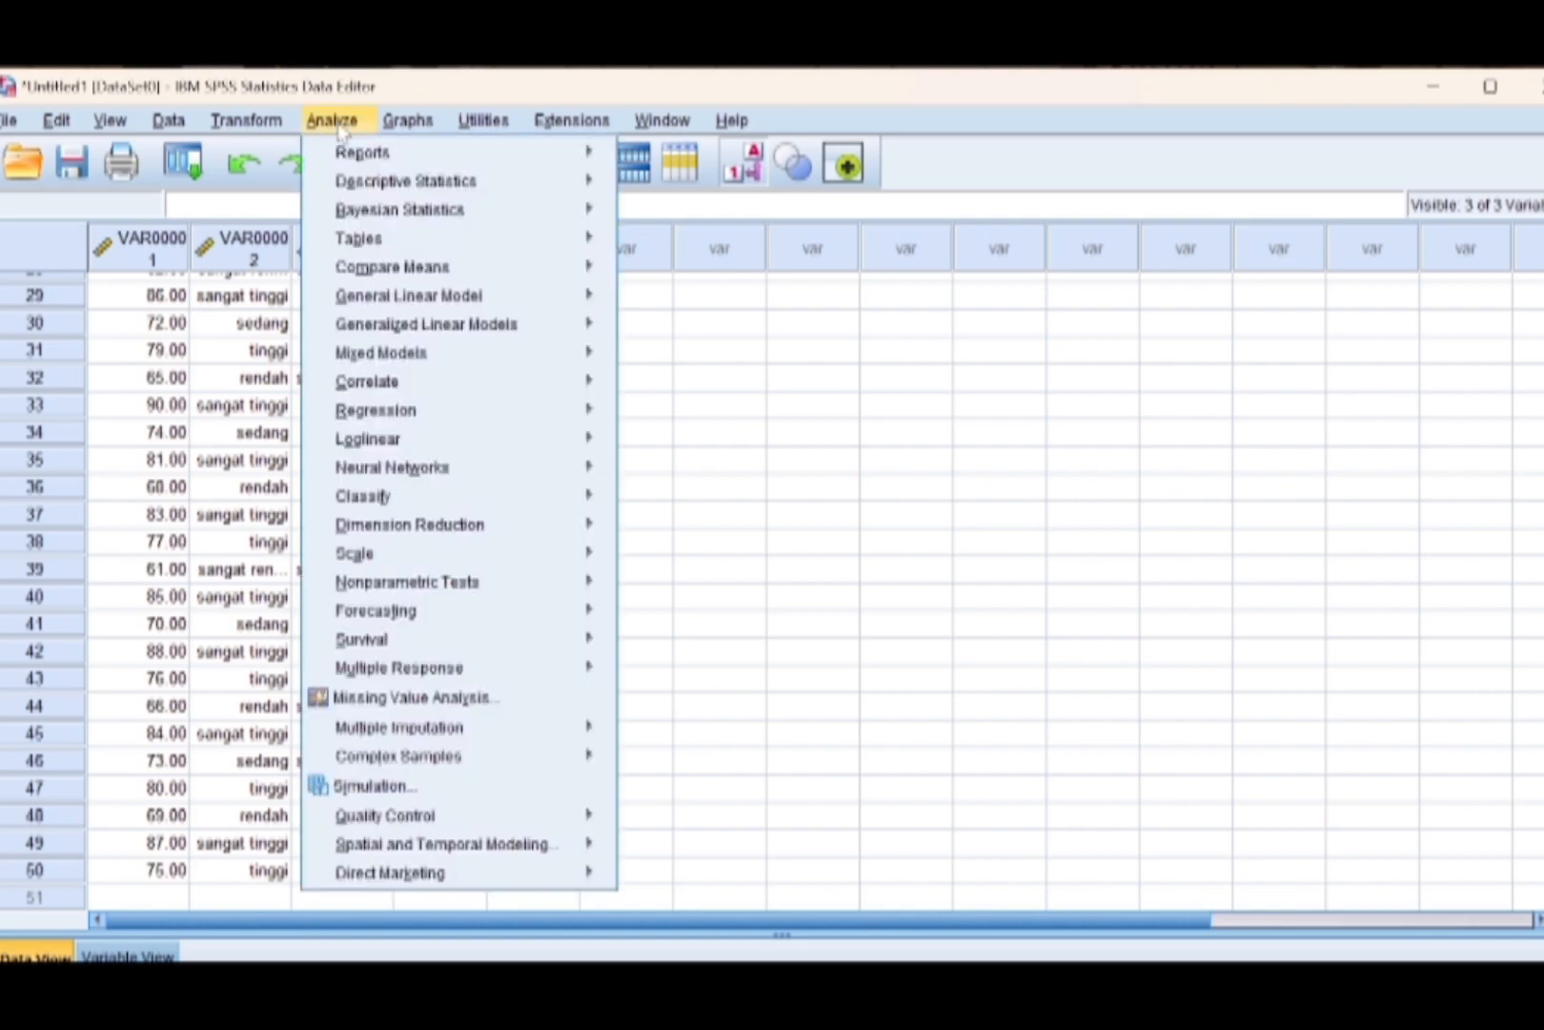
mouse_move(392, 183)
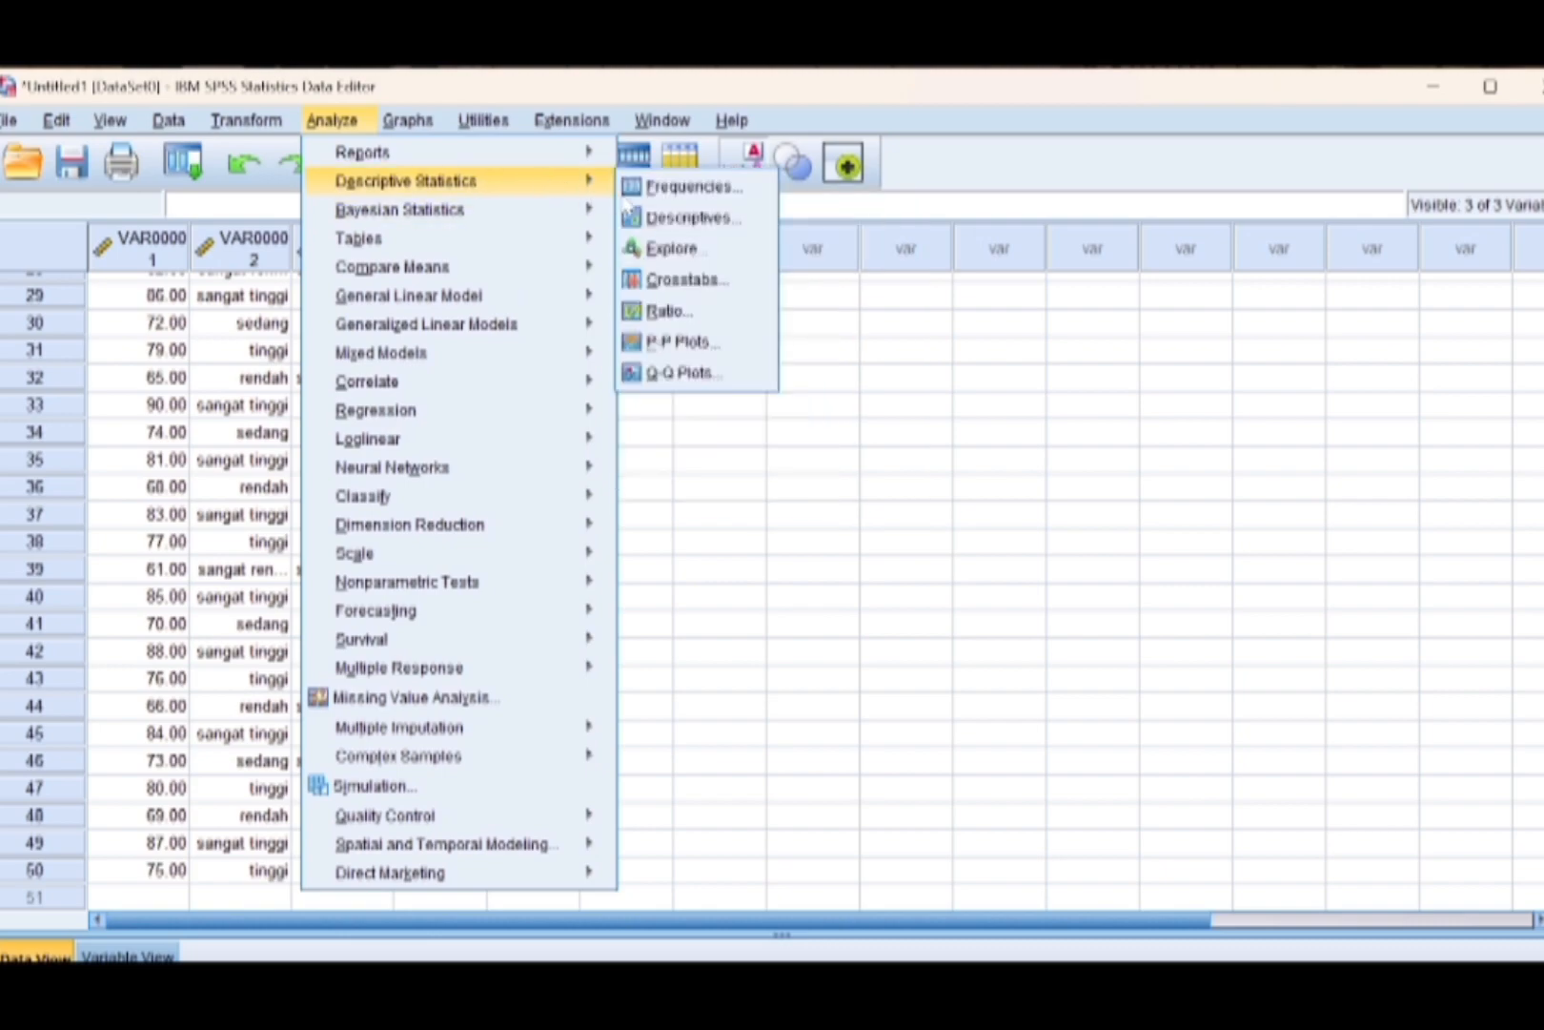
left_click(657, 249)
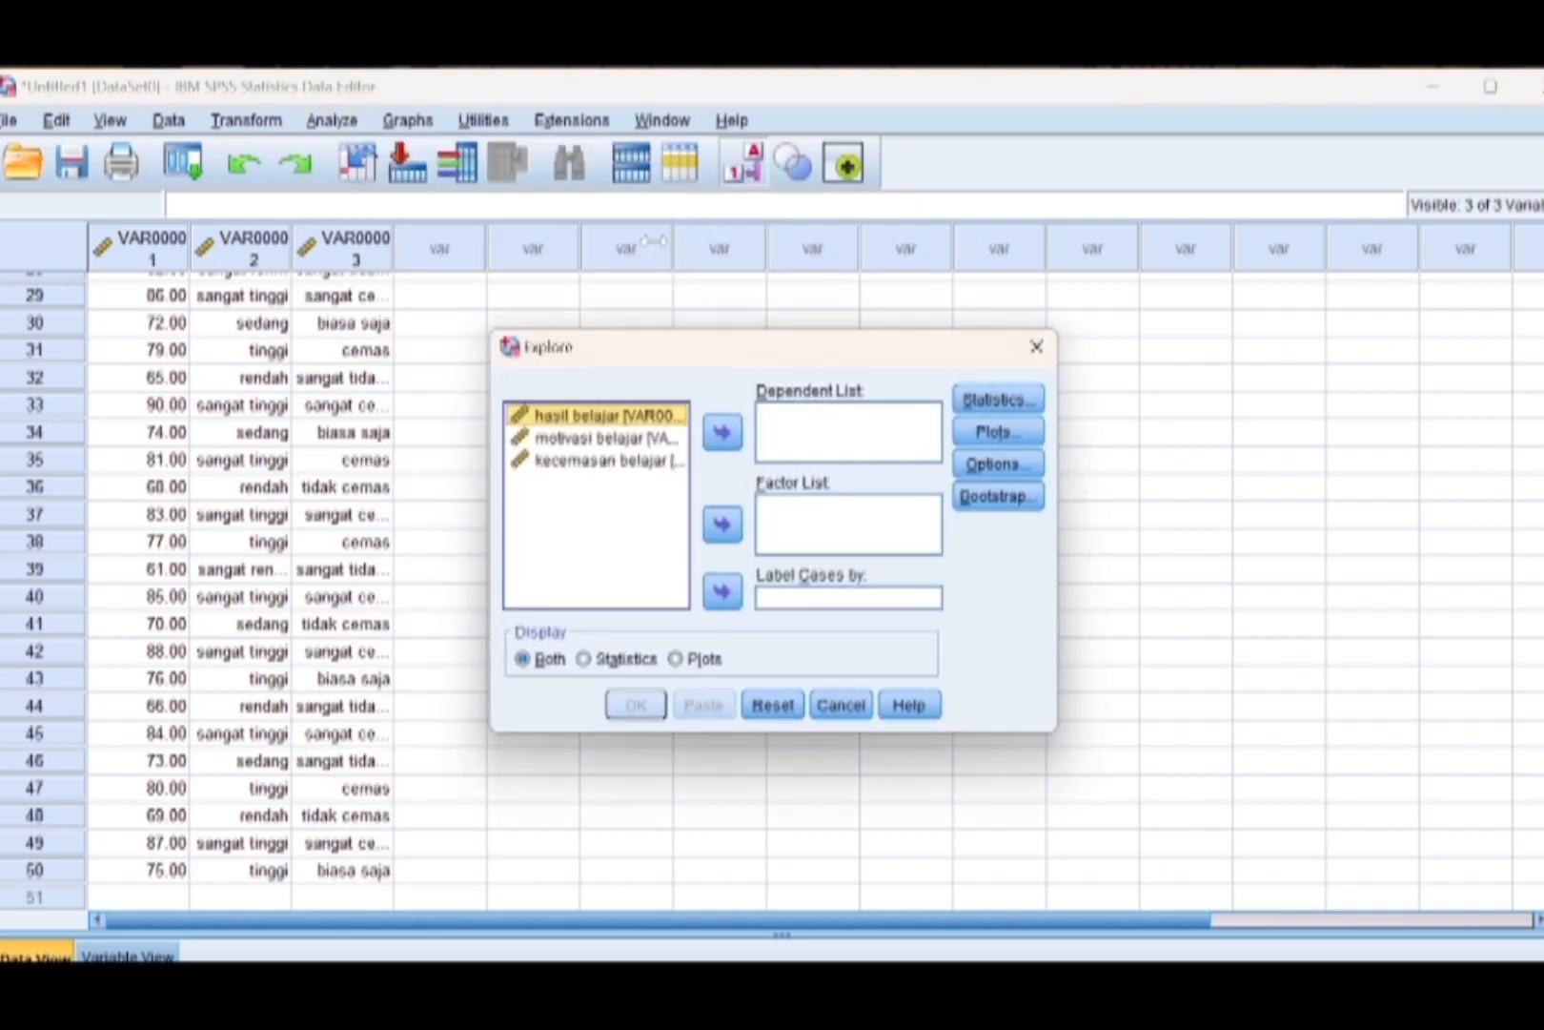
left_click(722, 432)
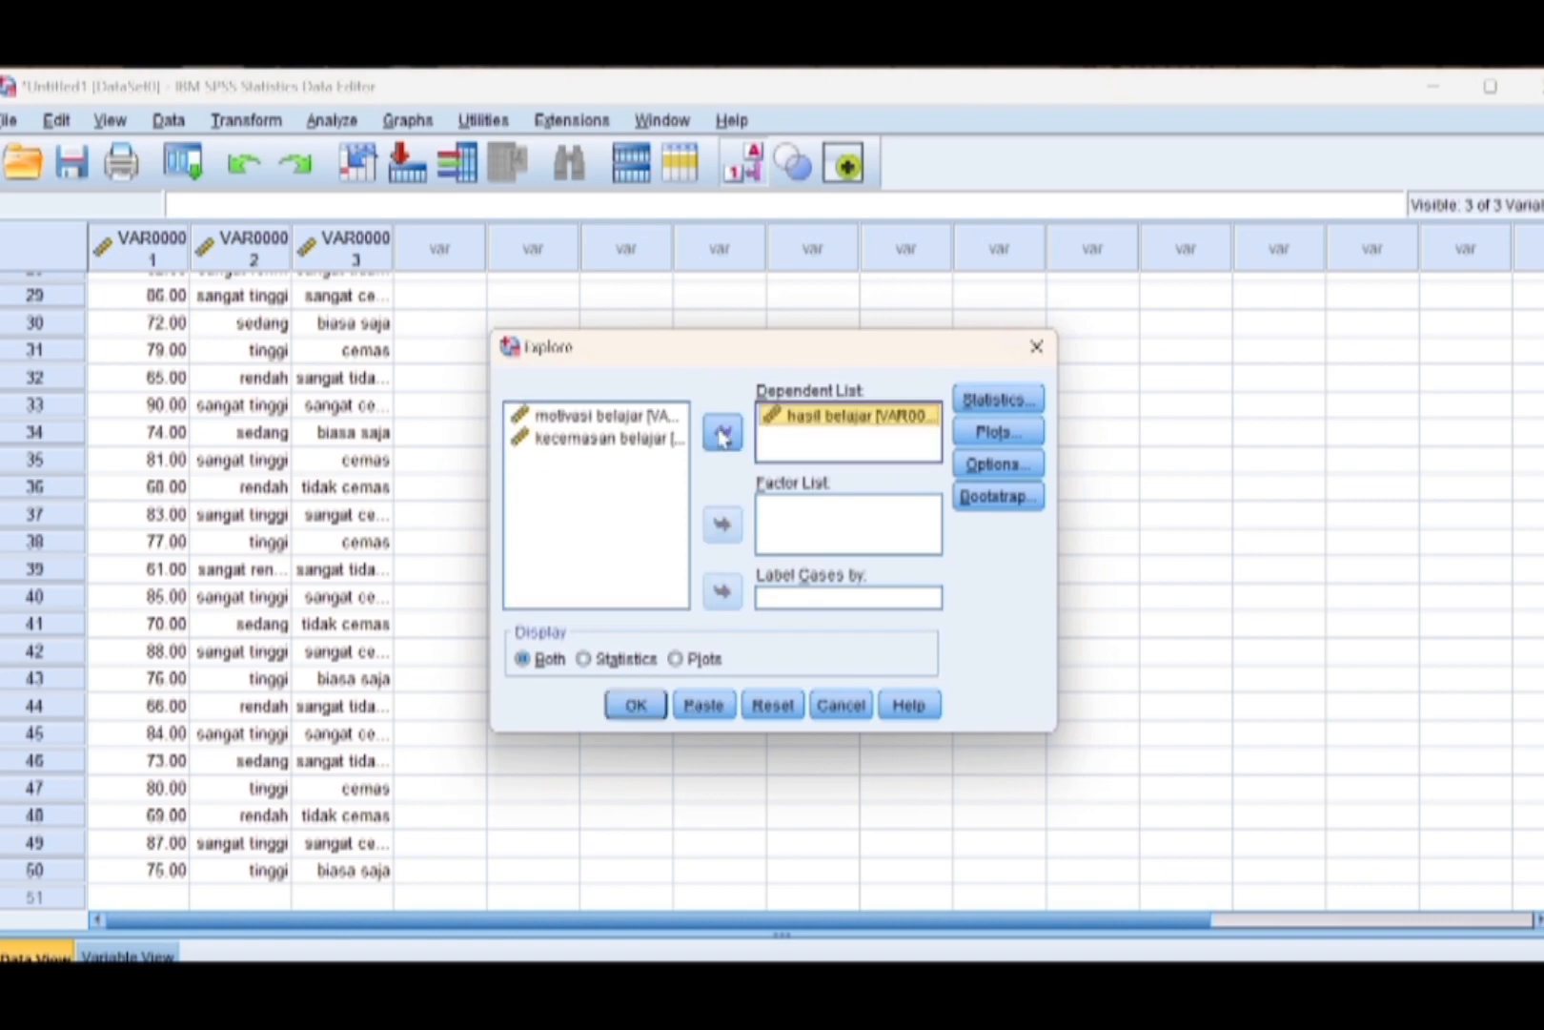
left_click(655, 417)
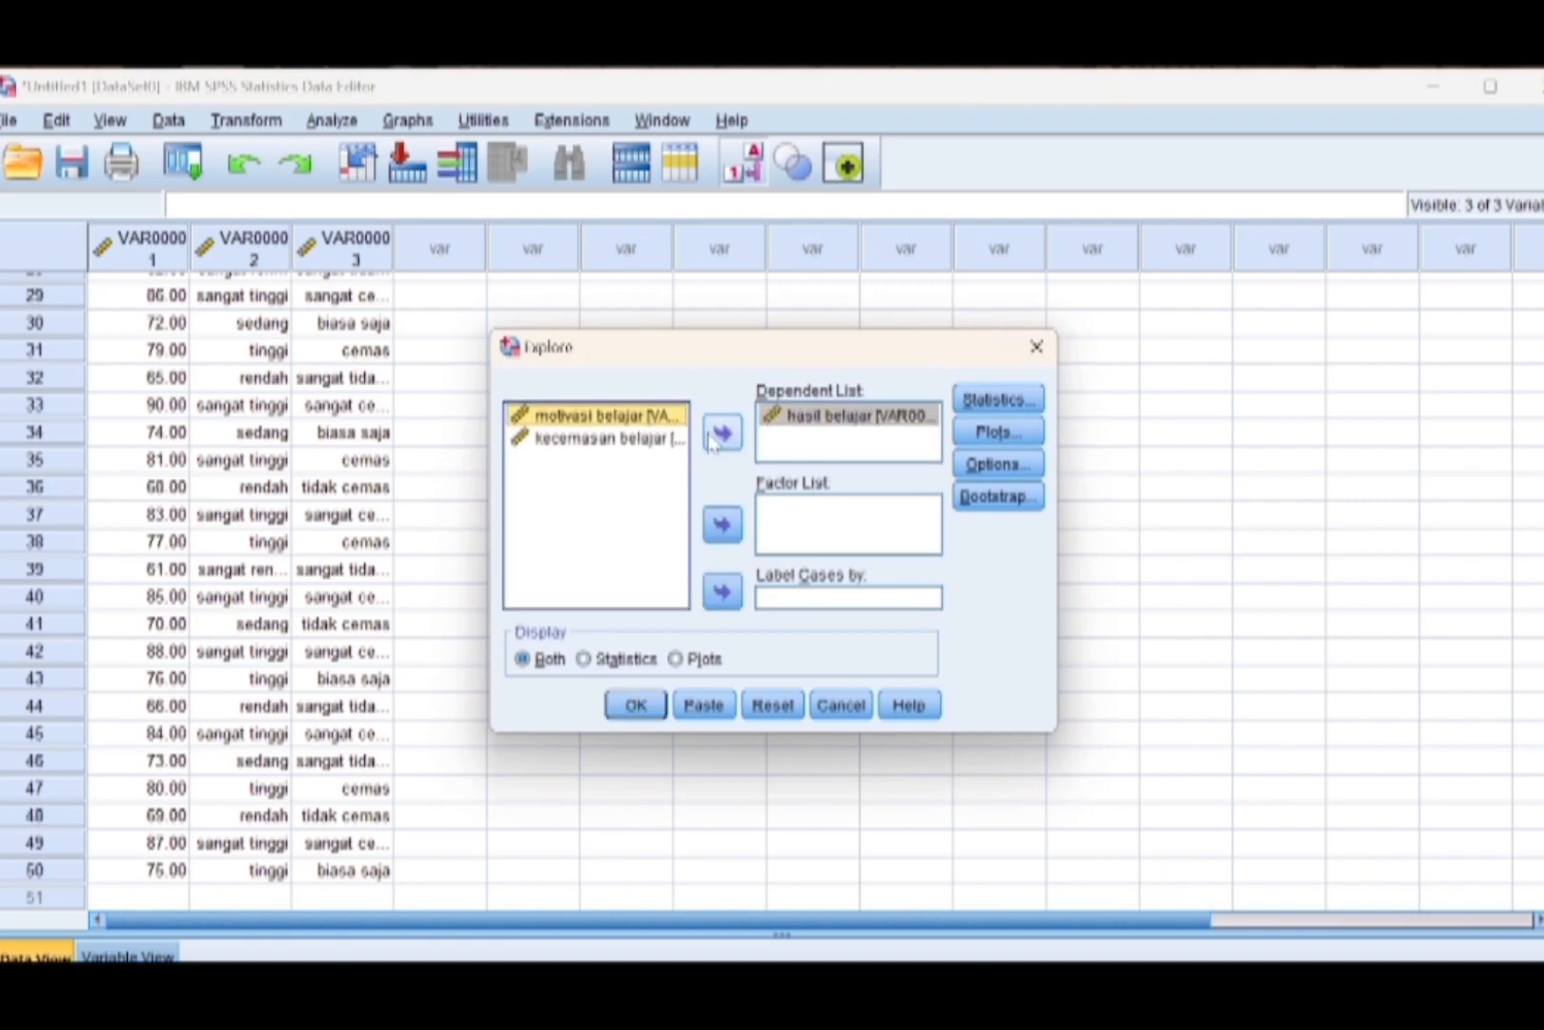
left_click(723, 433)
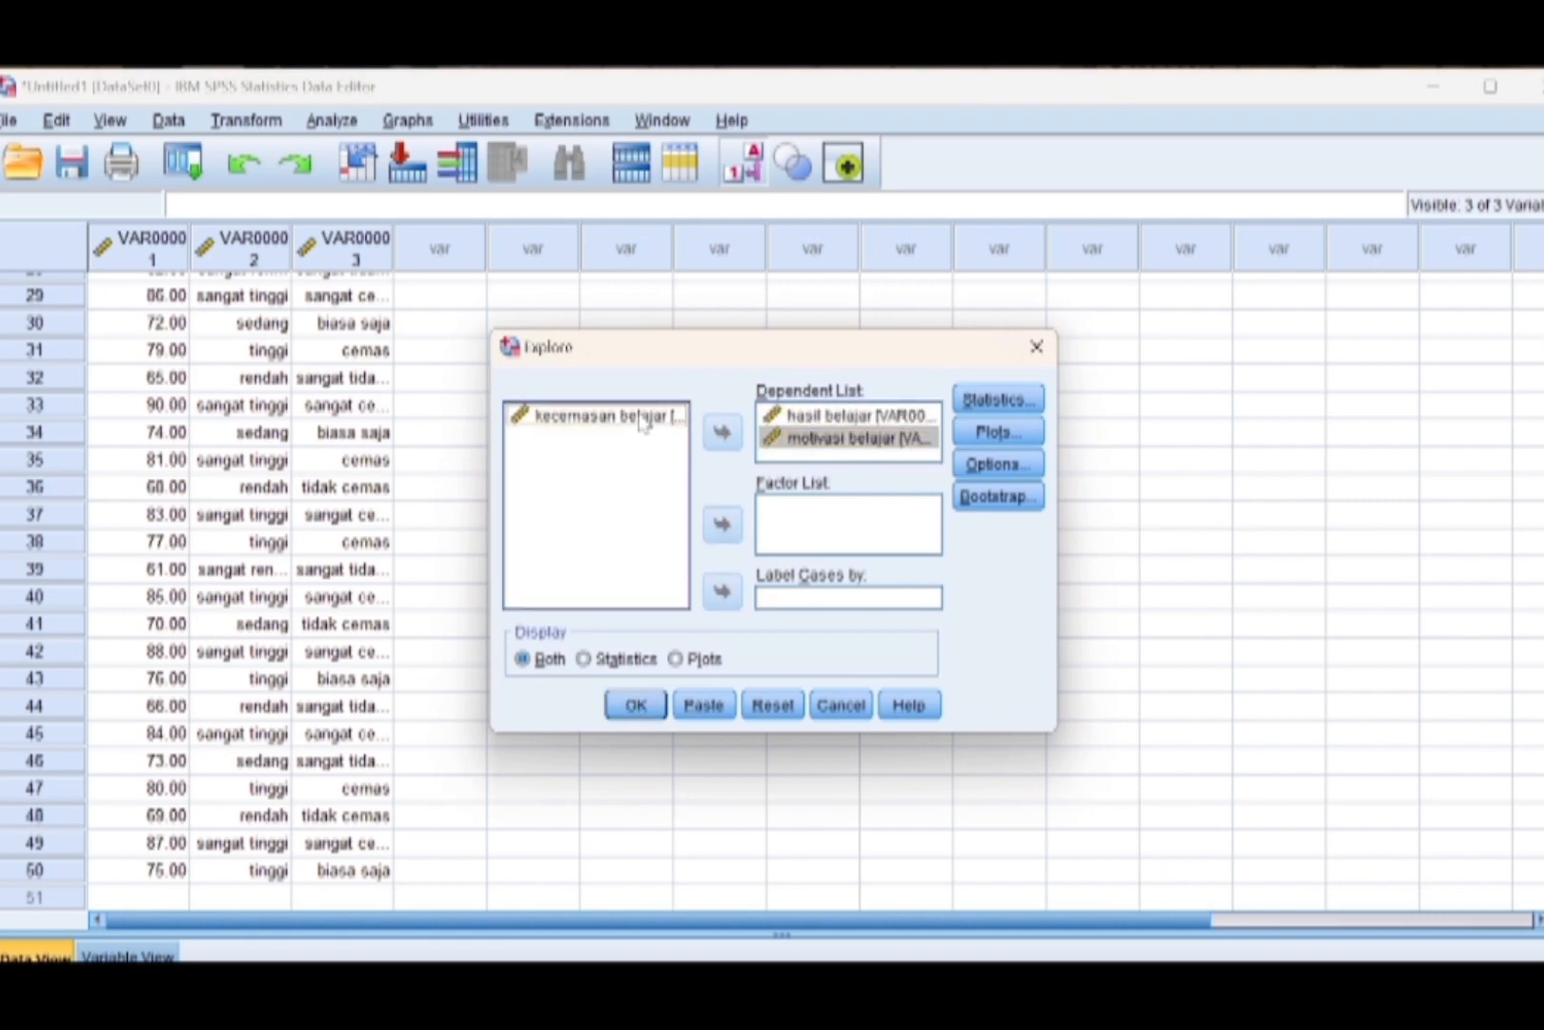
left_click(641, 421)
left_click(726, 439)
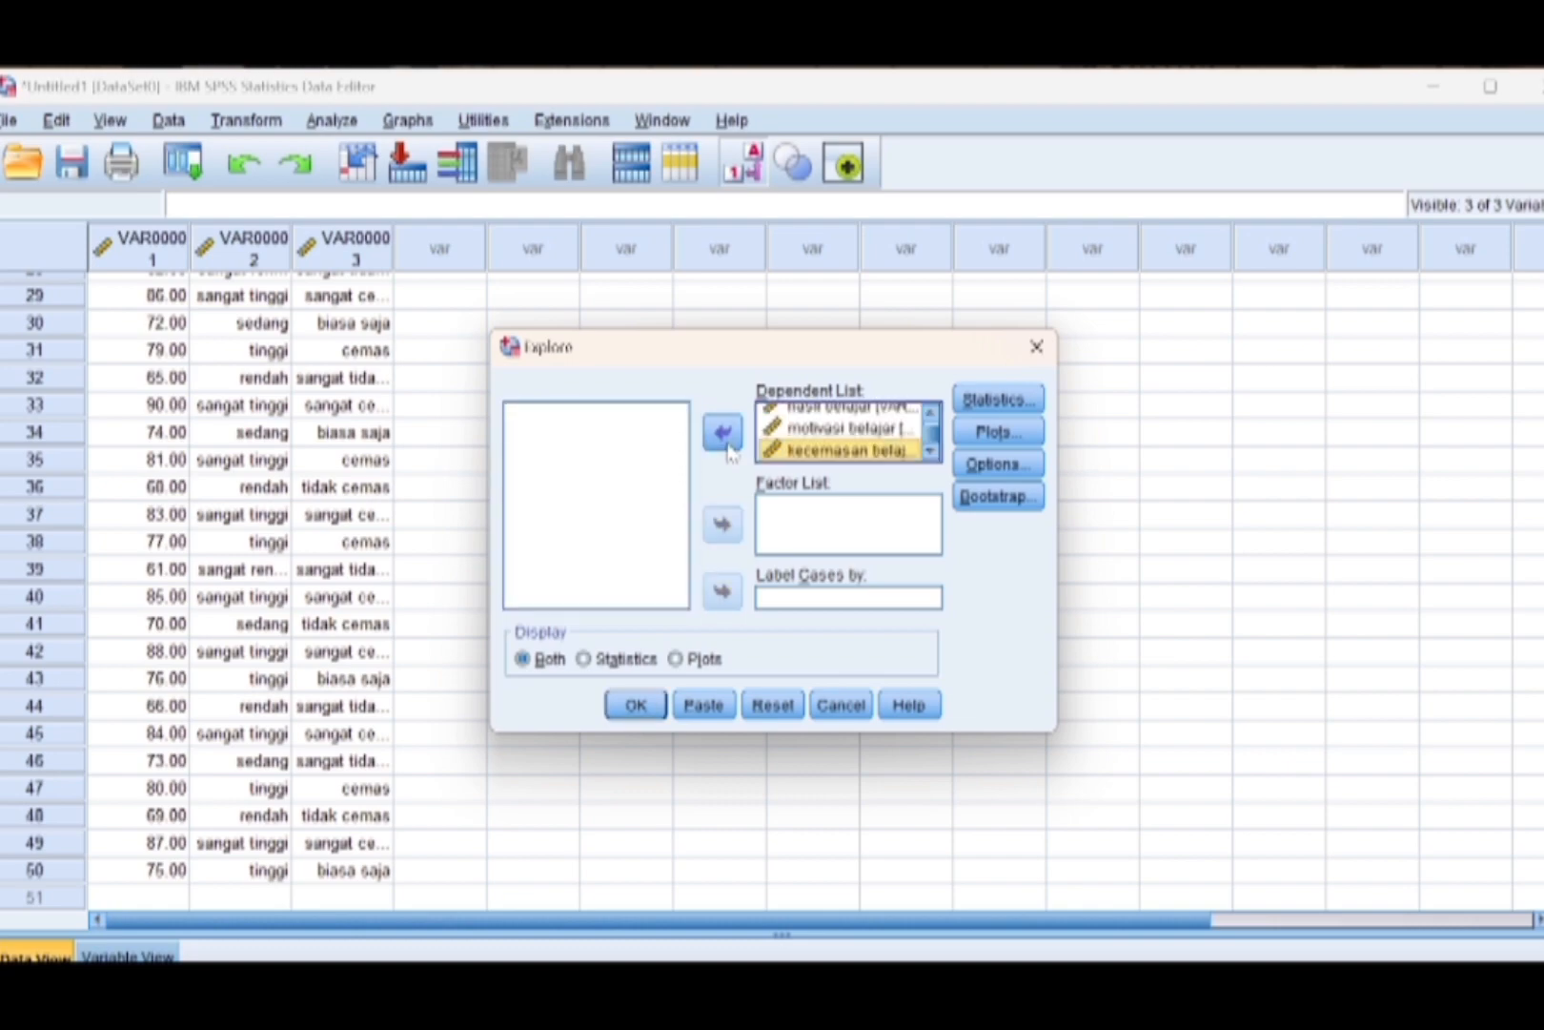
Include normality plots with tests in the Explore analysis and run it.
left_click(977, 430)
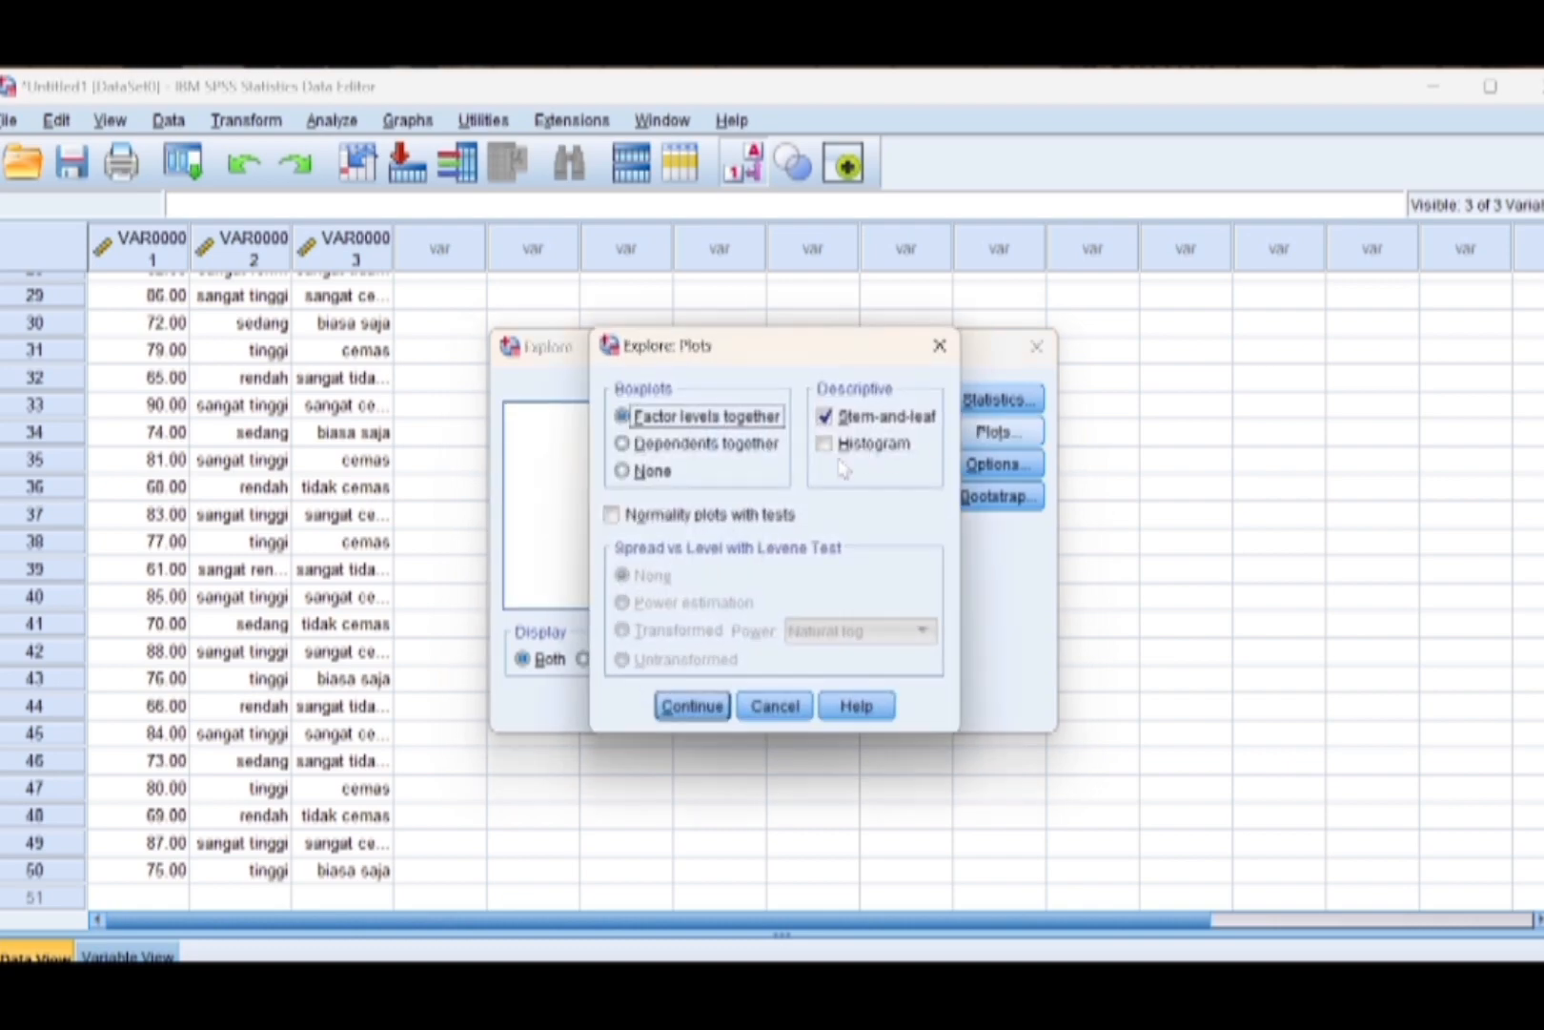
left_click(613, 515)
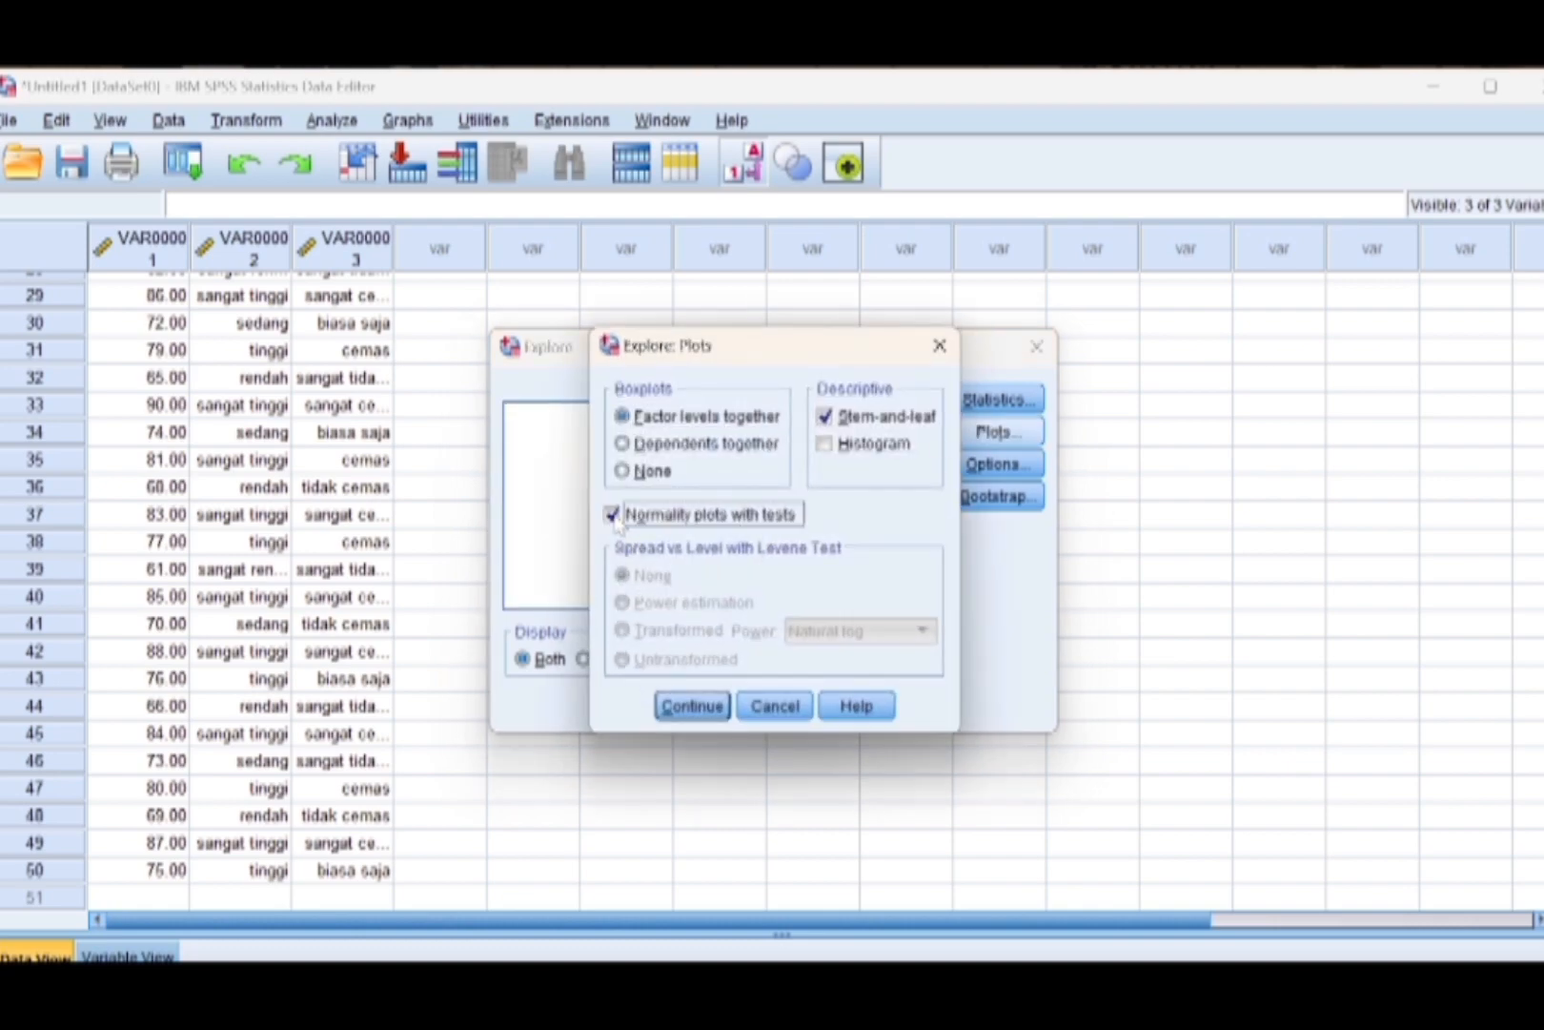
left_click(685, 708)
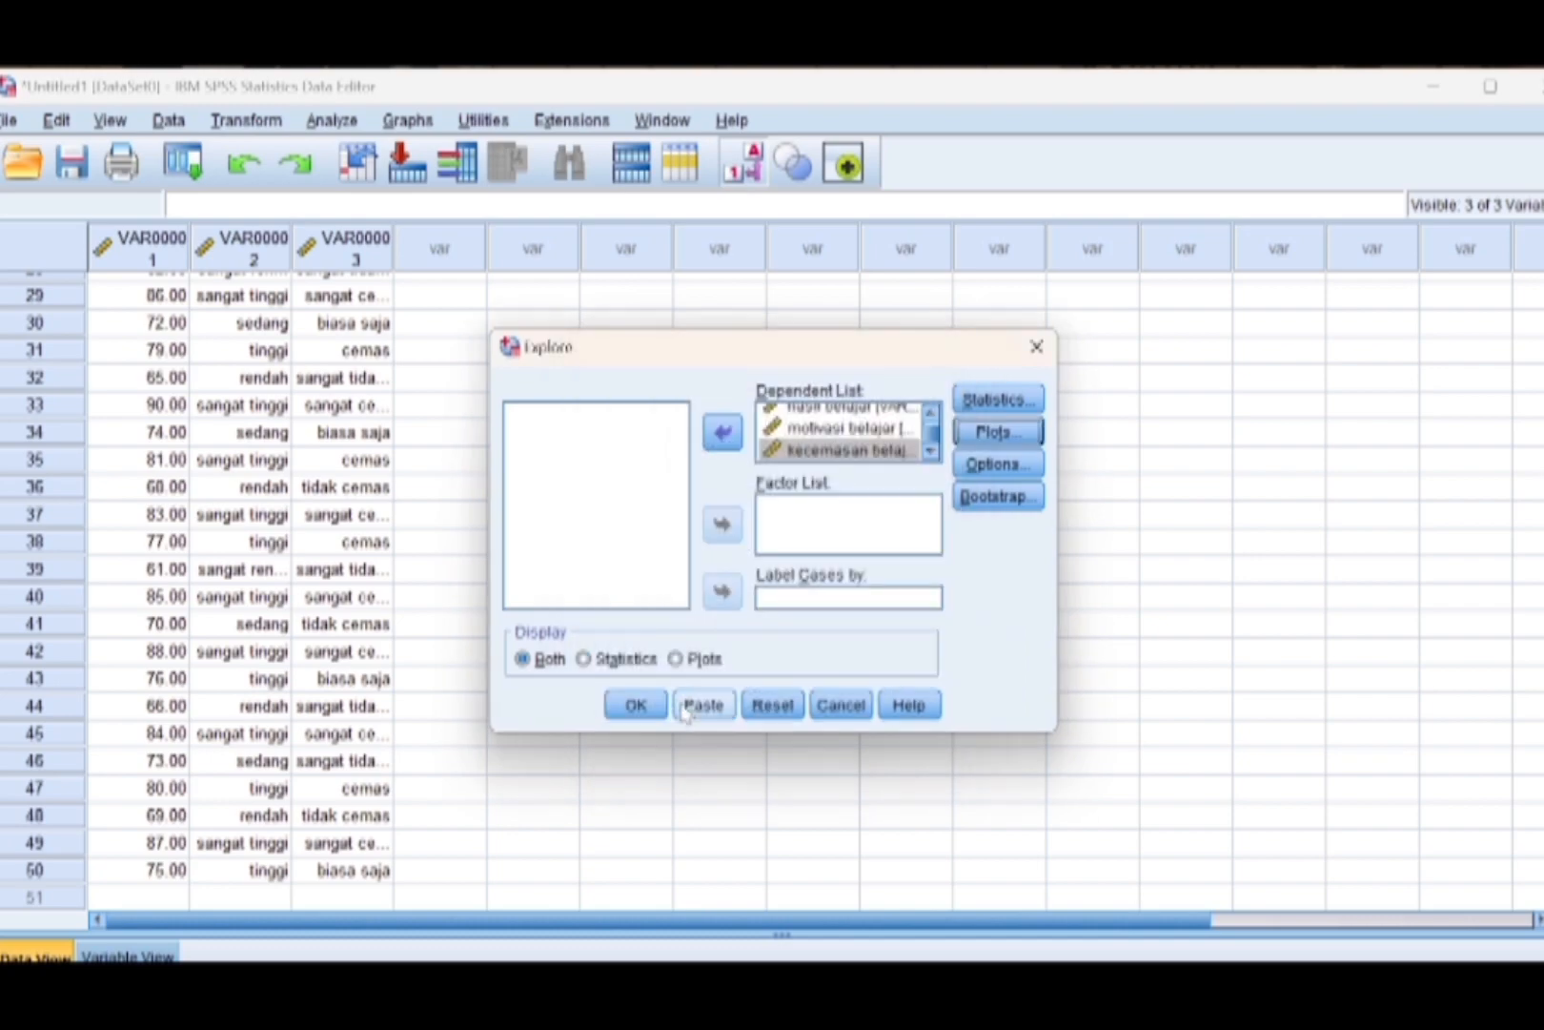
left_click(636, 706)
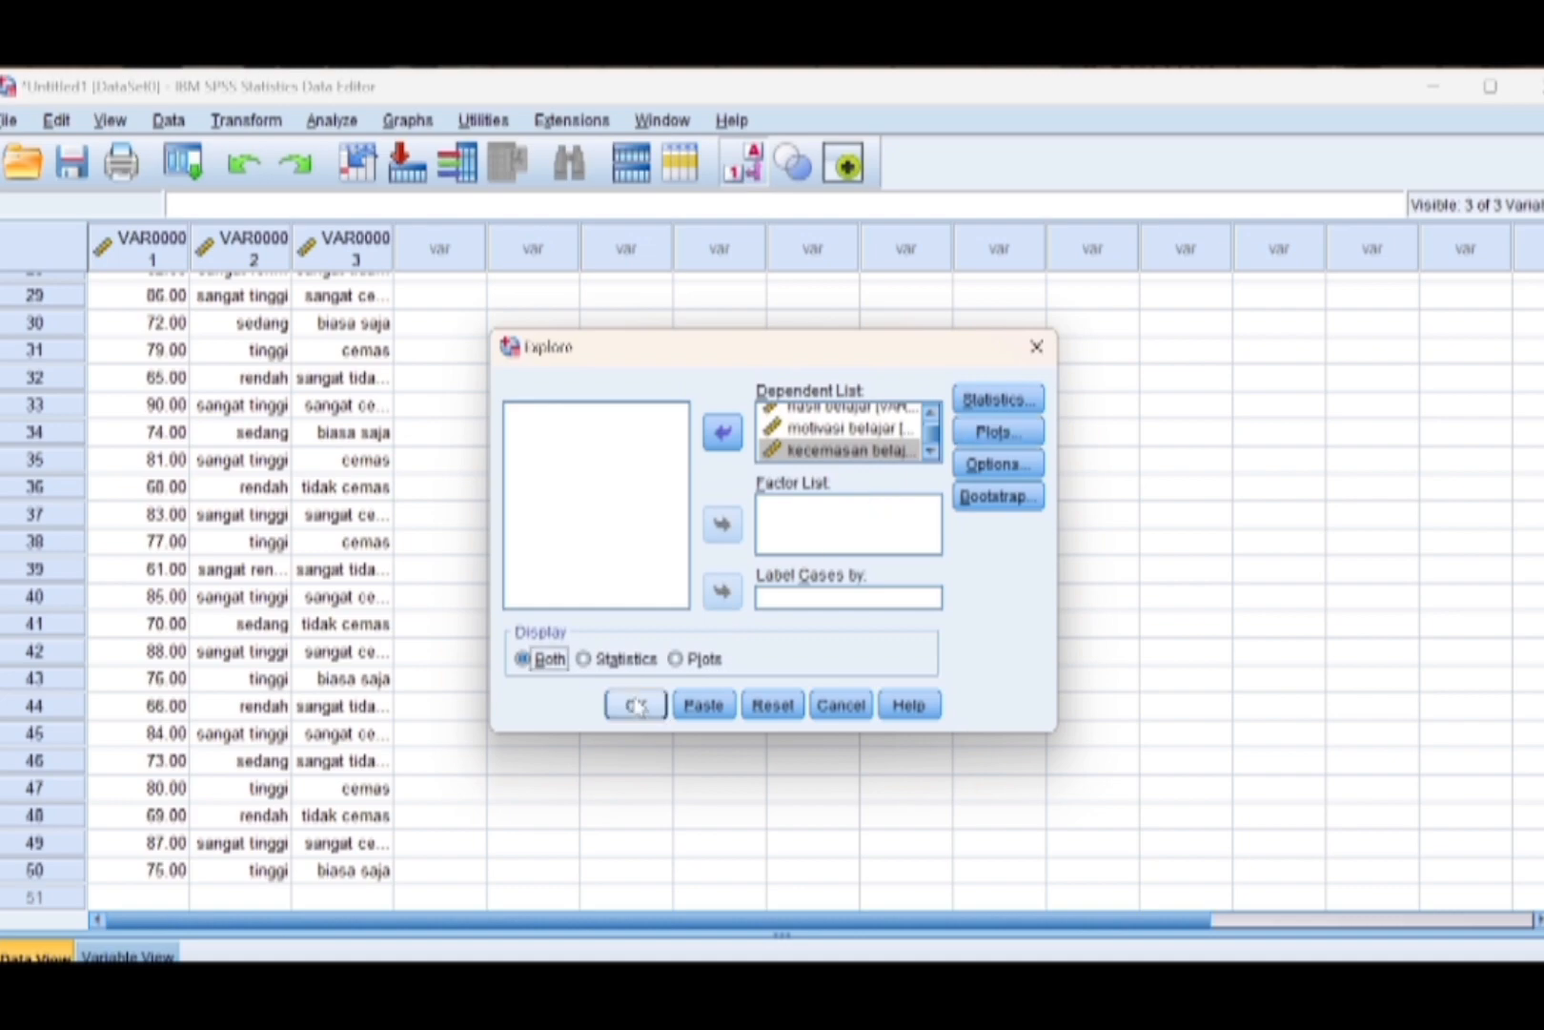
left_click(637, 706)
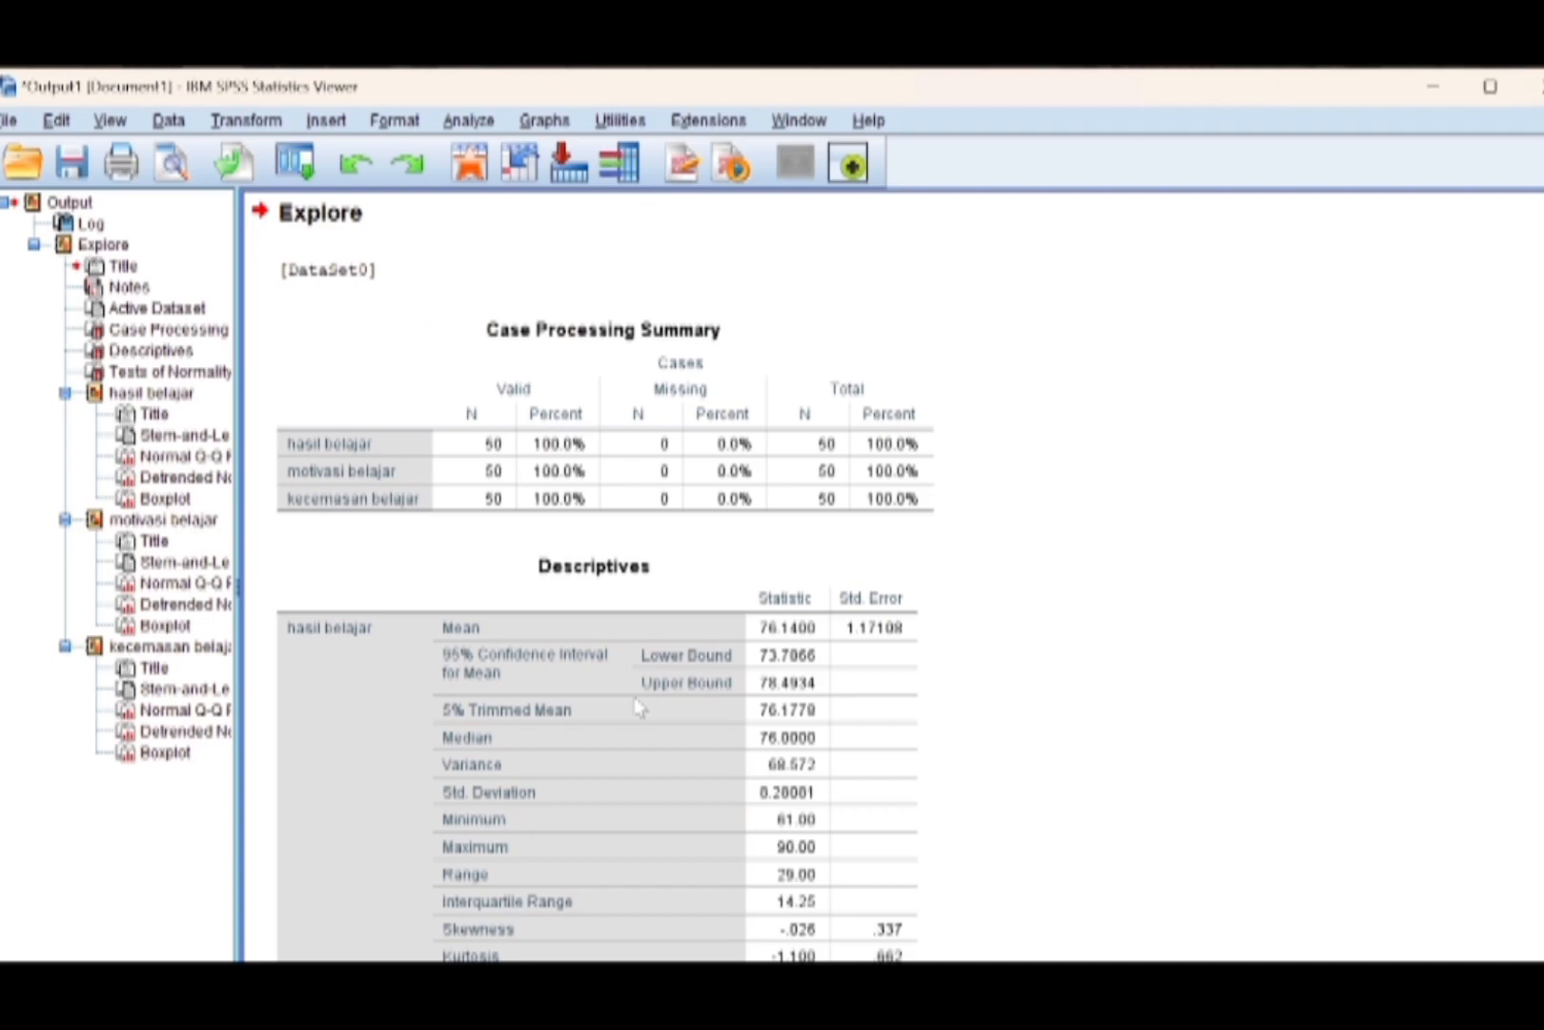
Review the Explore output from the descriptives through the Tests of Normality table for all three variables.
left_click(637, 706)
scroll(637, 706, "down", 5)
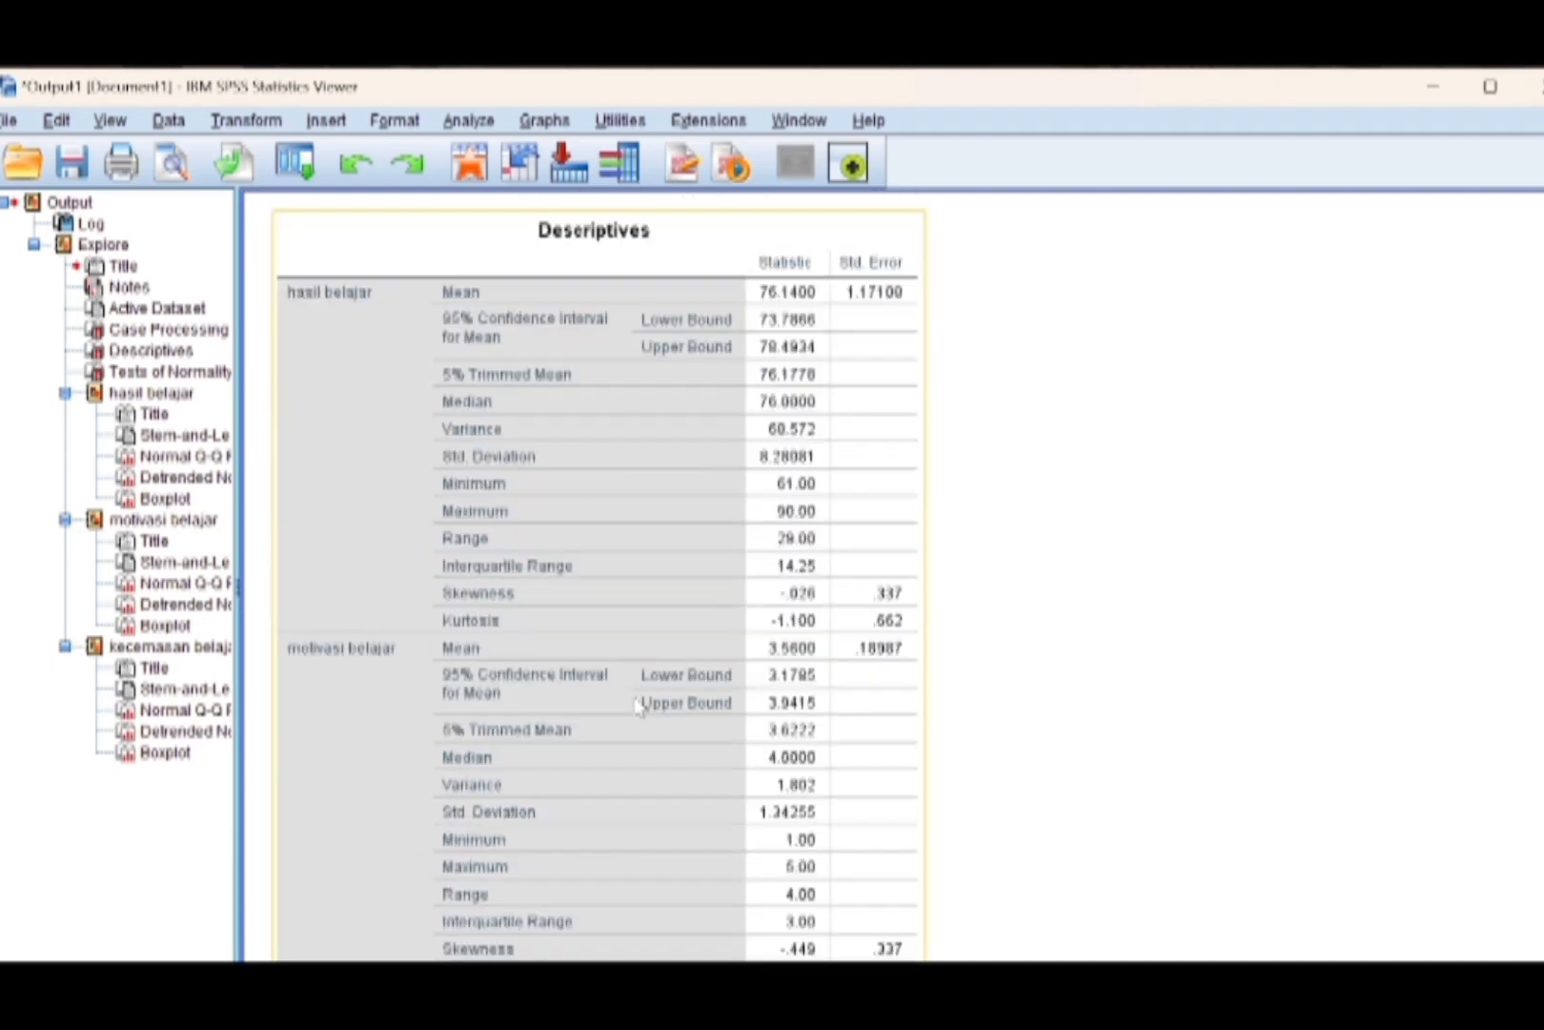
scroll(637, 706, "down", 5)
scroll(637, 705, "down", 5)
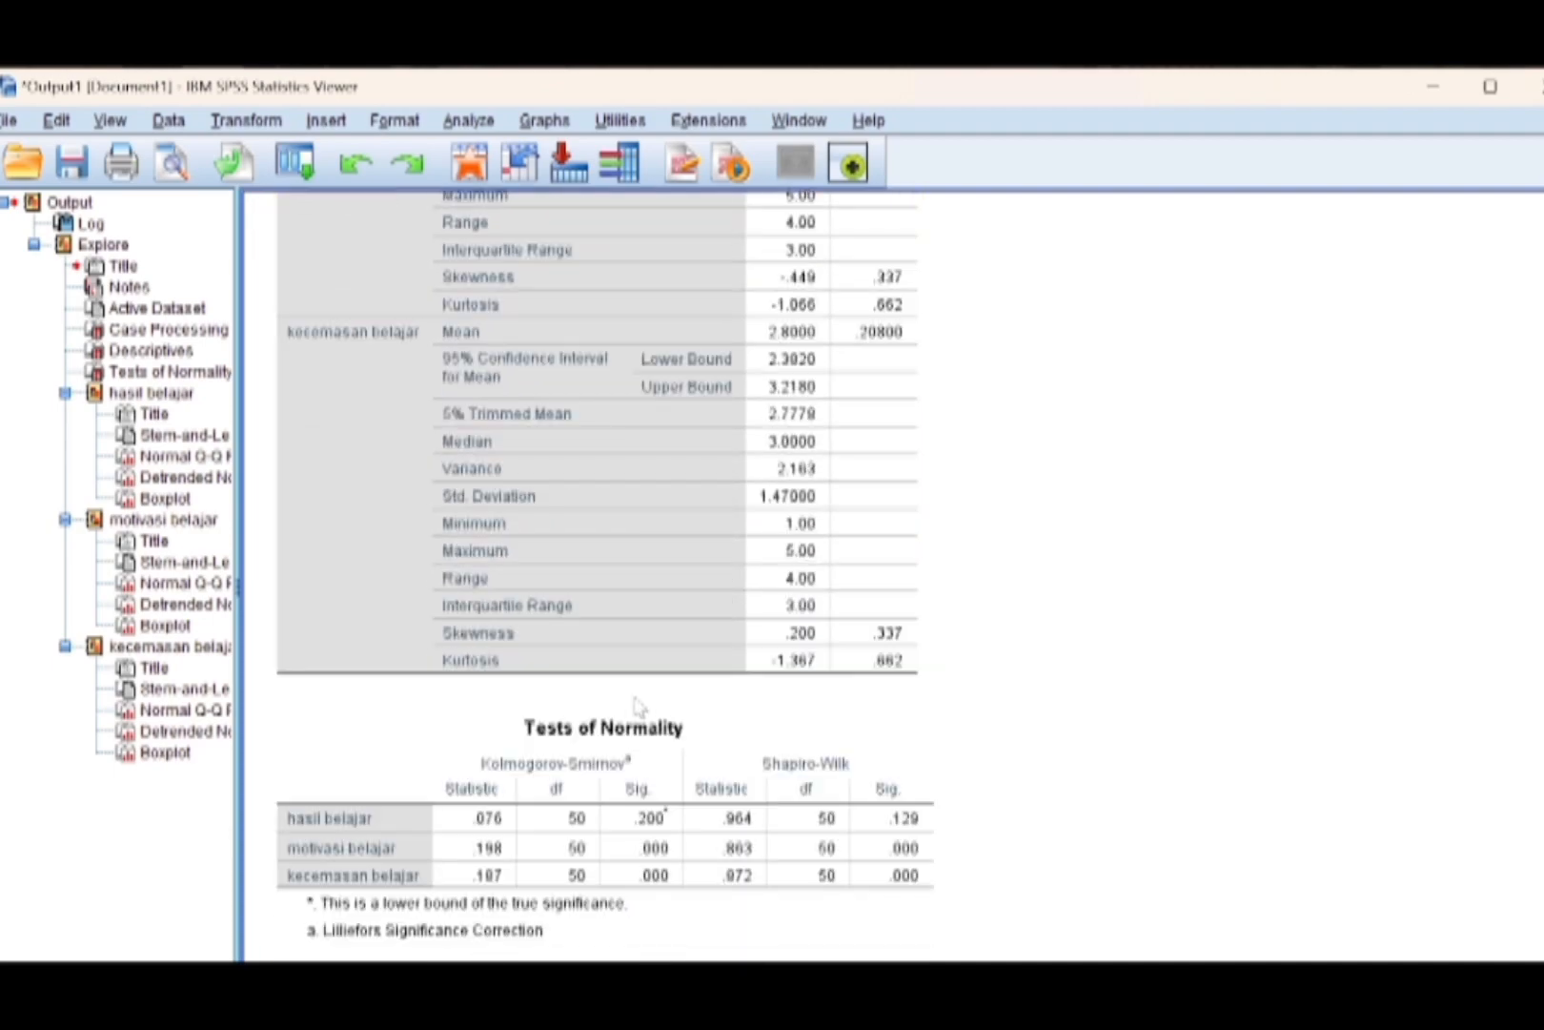
left_click(638, 706)
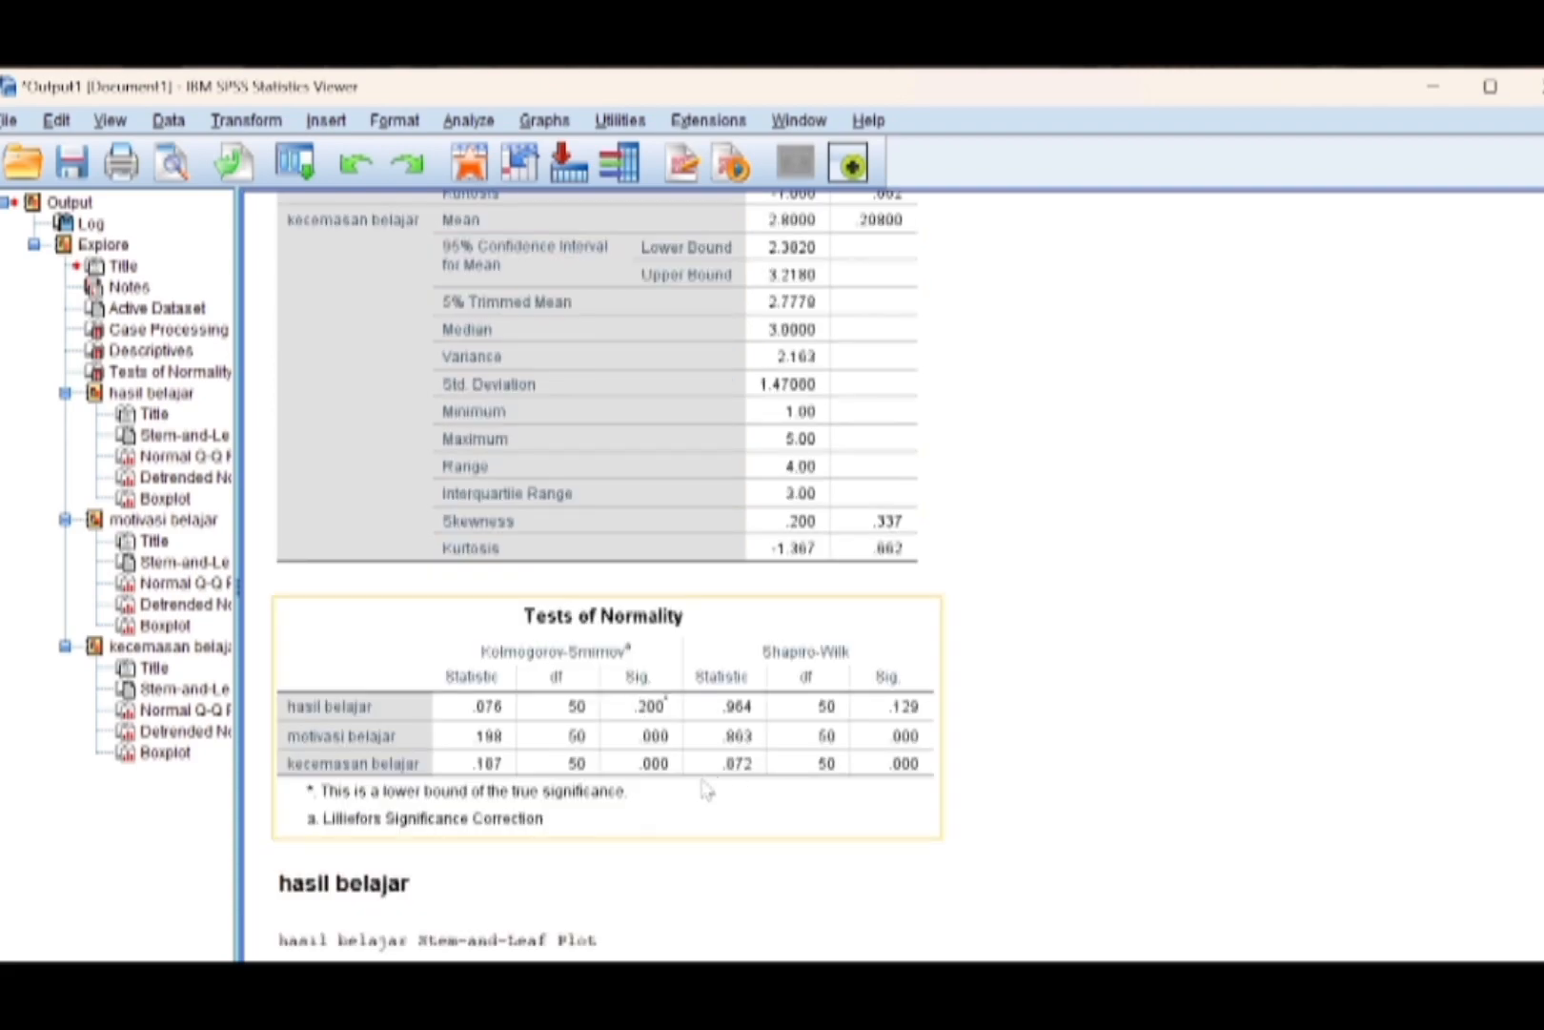
scroll(760, 736, "down", 1)
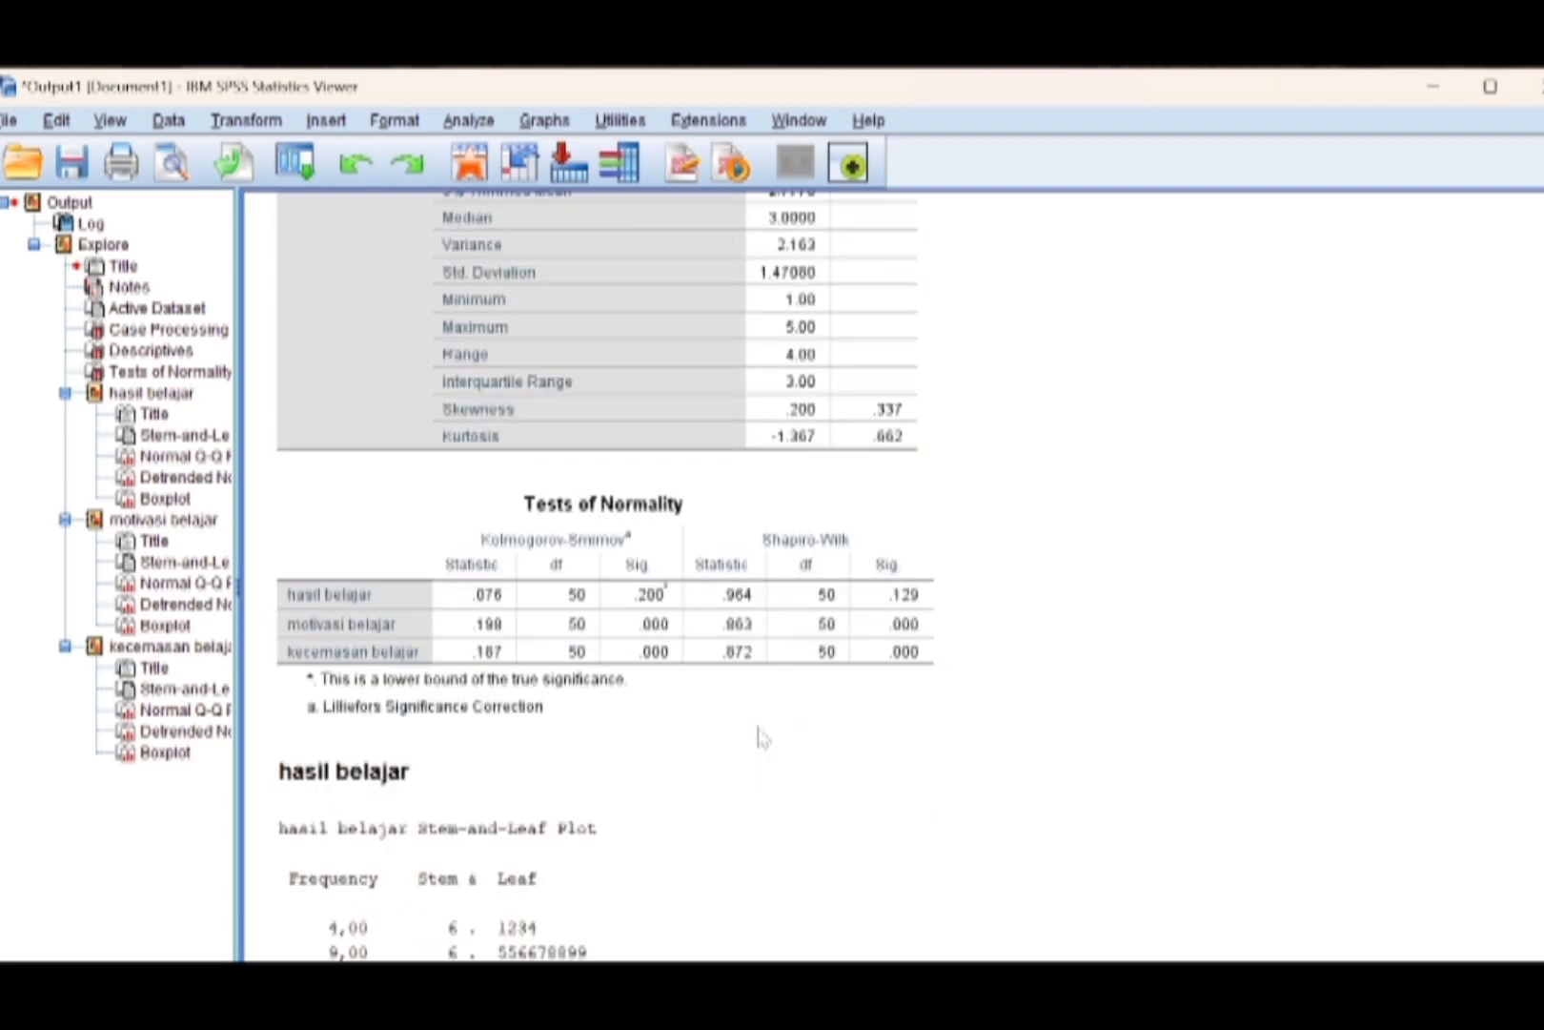
left_click(749, 720)
Set up a bivariate correlation with hasil belajar, motivasi belajar and kecemasan belajar as the variables.
left_click(473, 122)
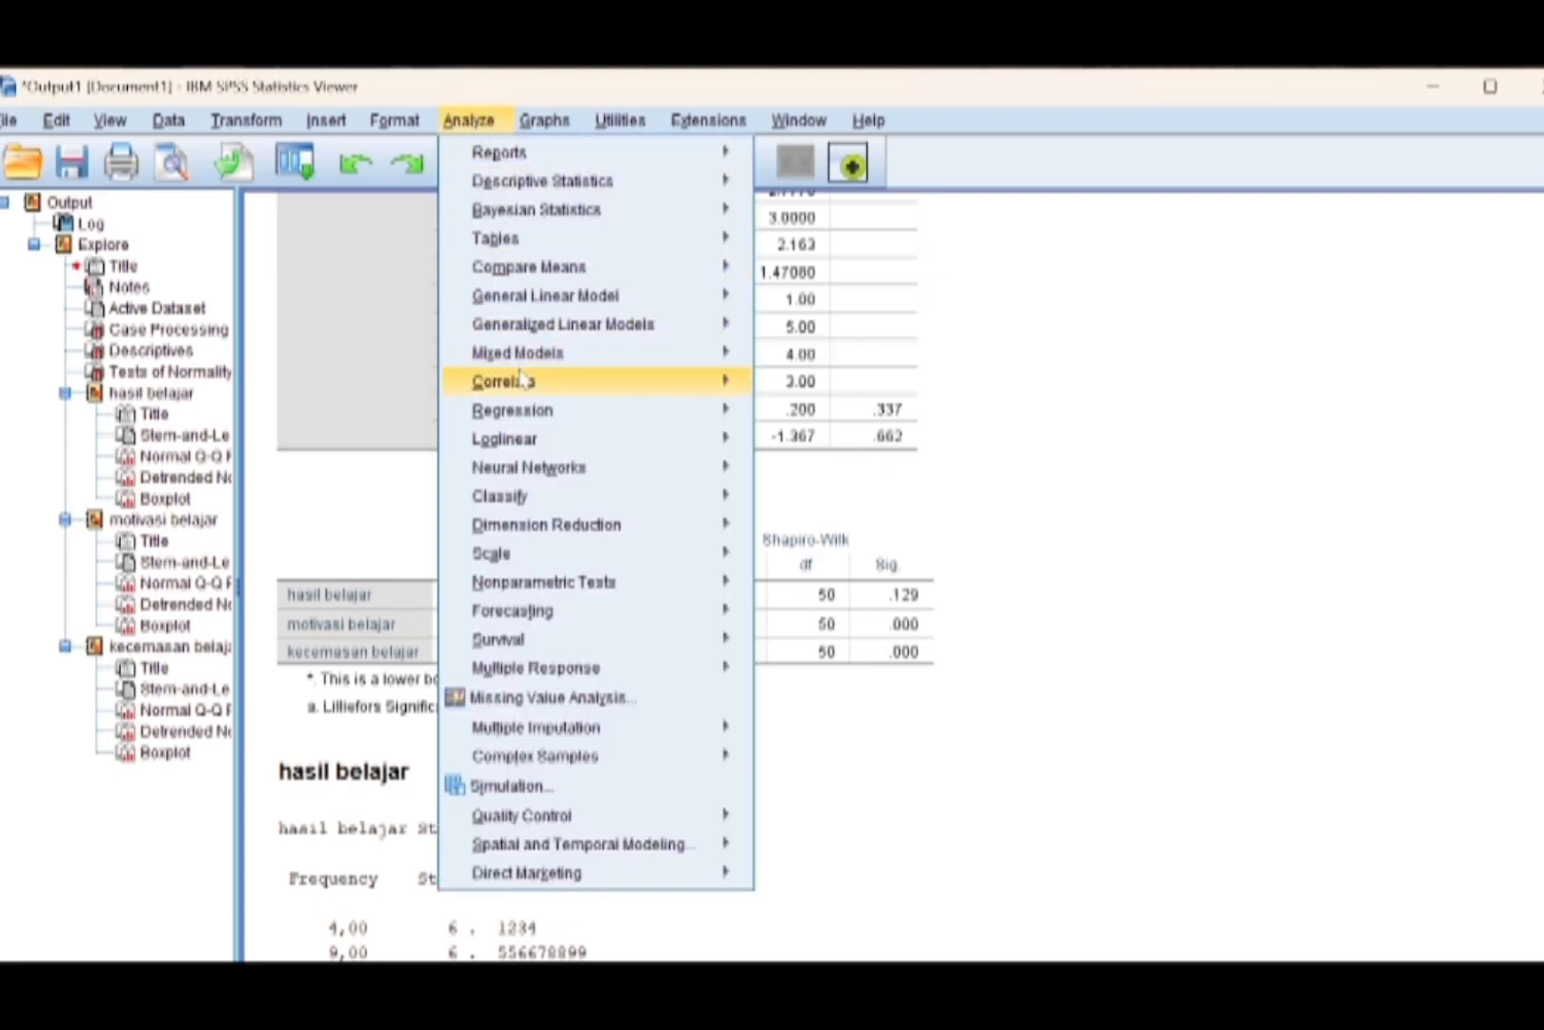
mouse_move(527, 389)
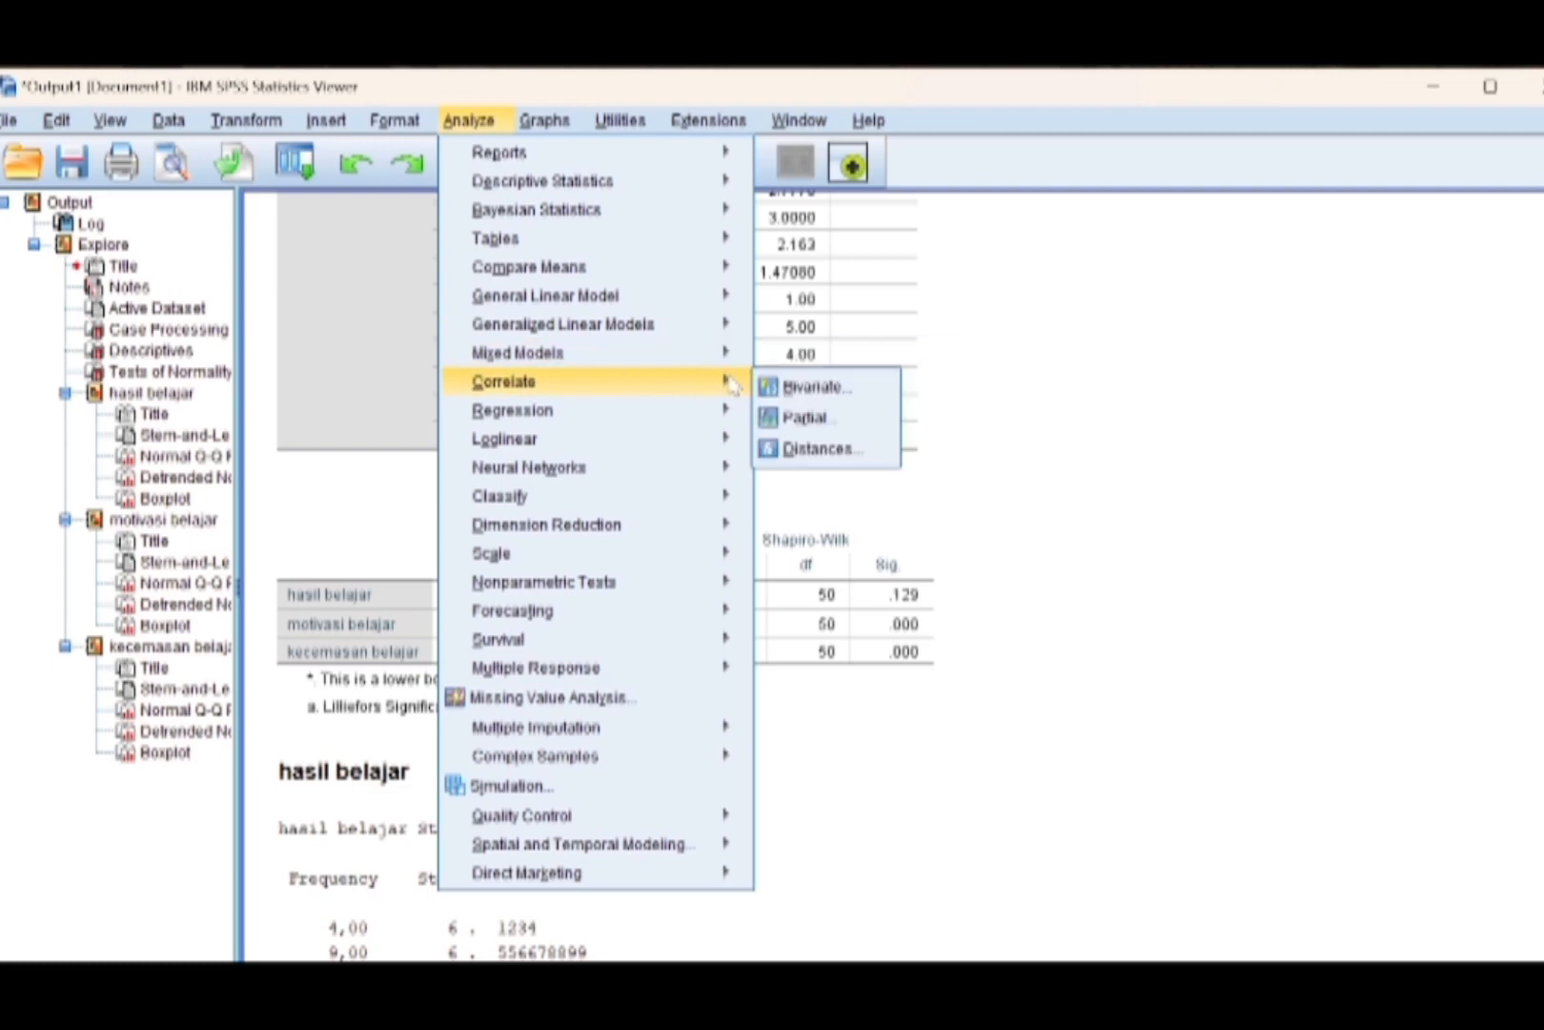
left_click(769, 387)
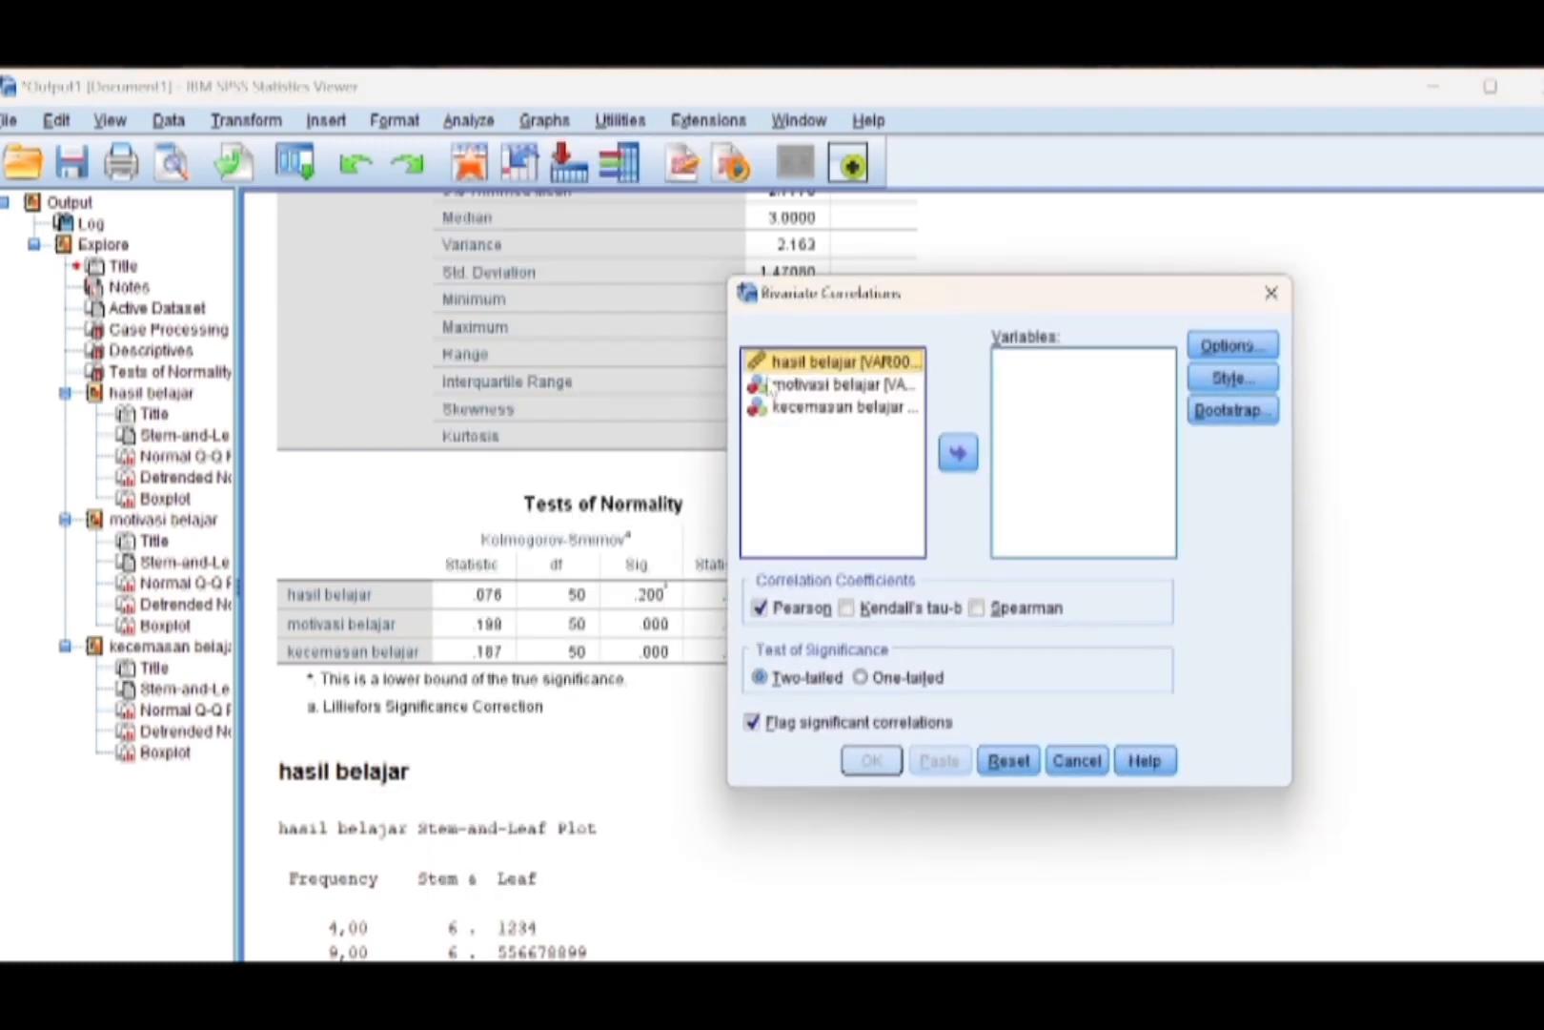
left_click(958, 453)
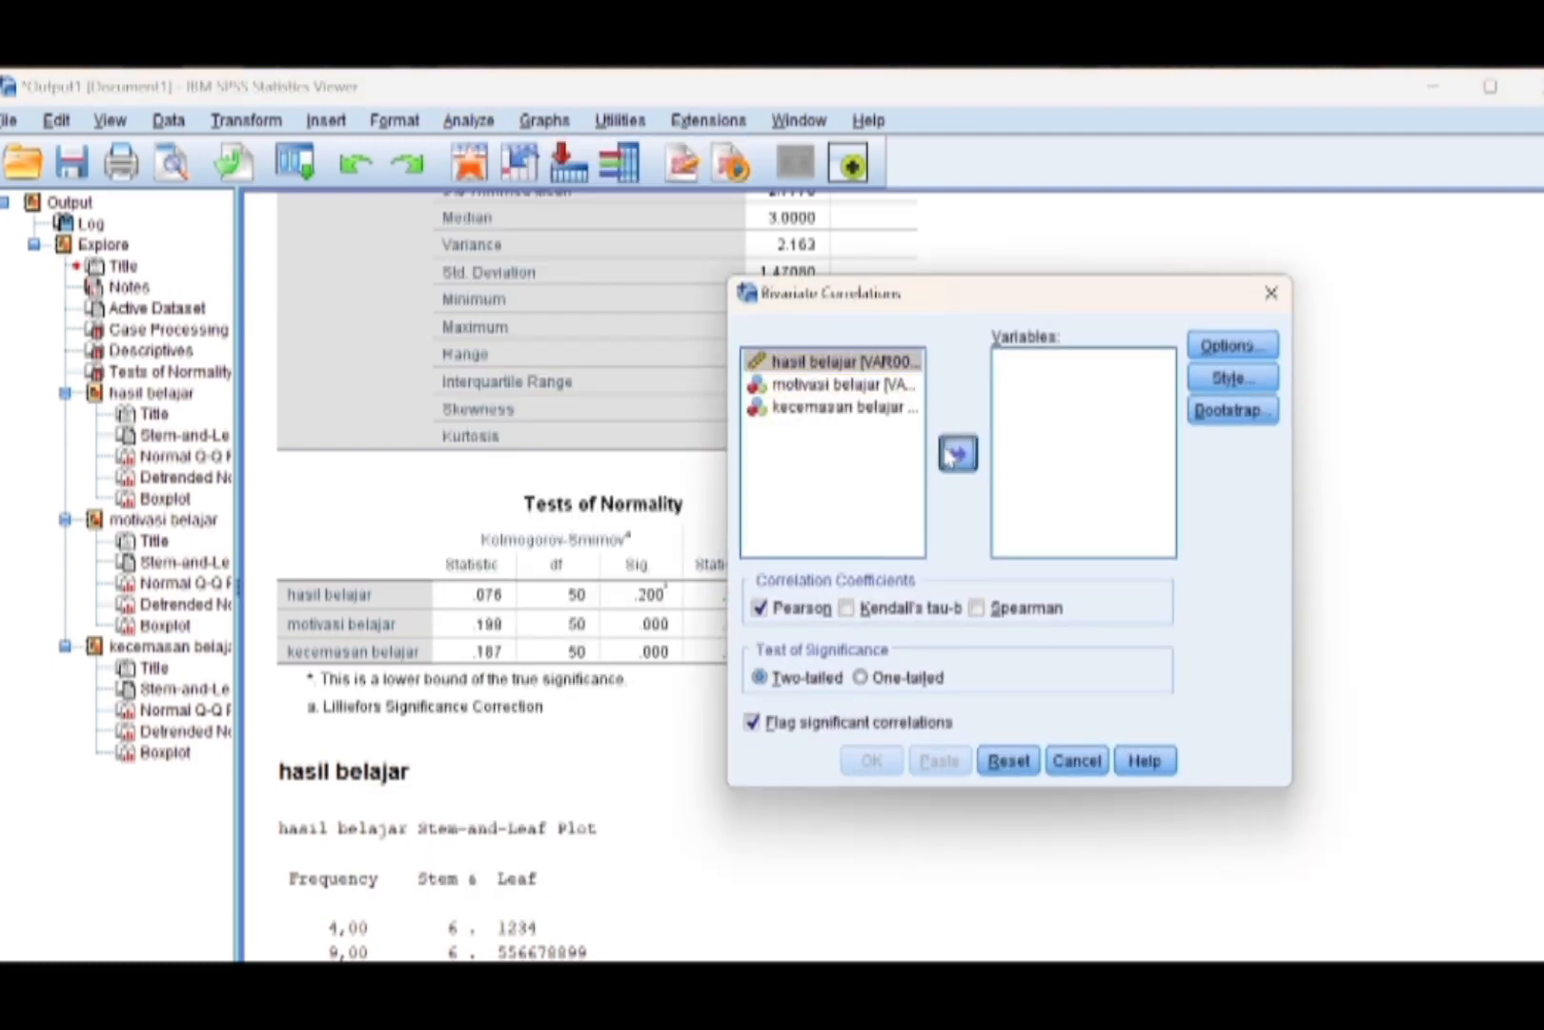
left_click(891, 364)
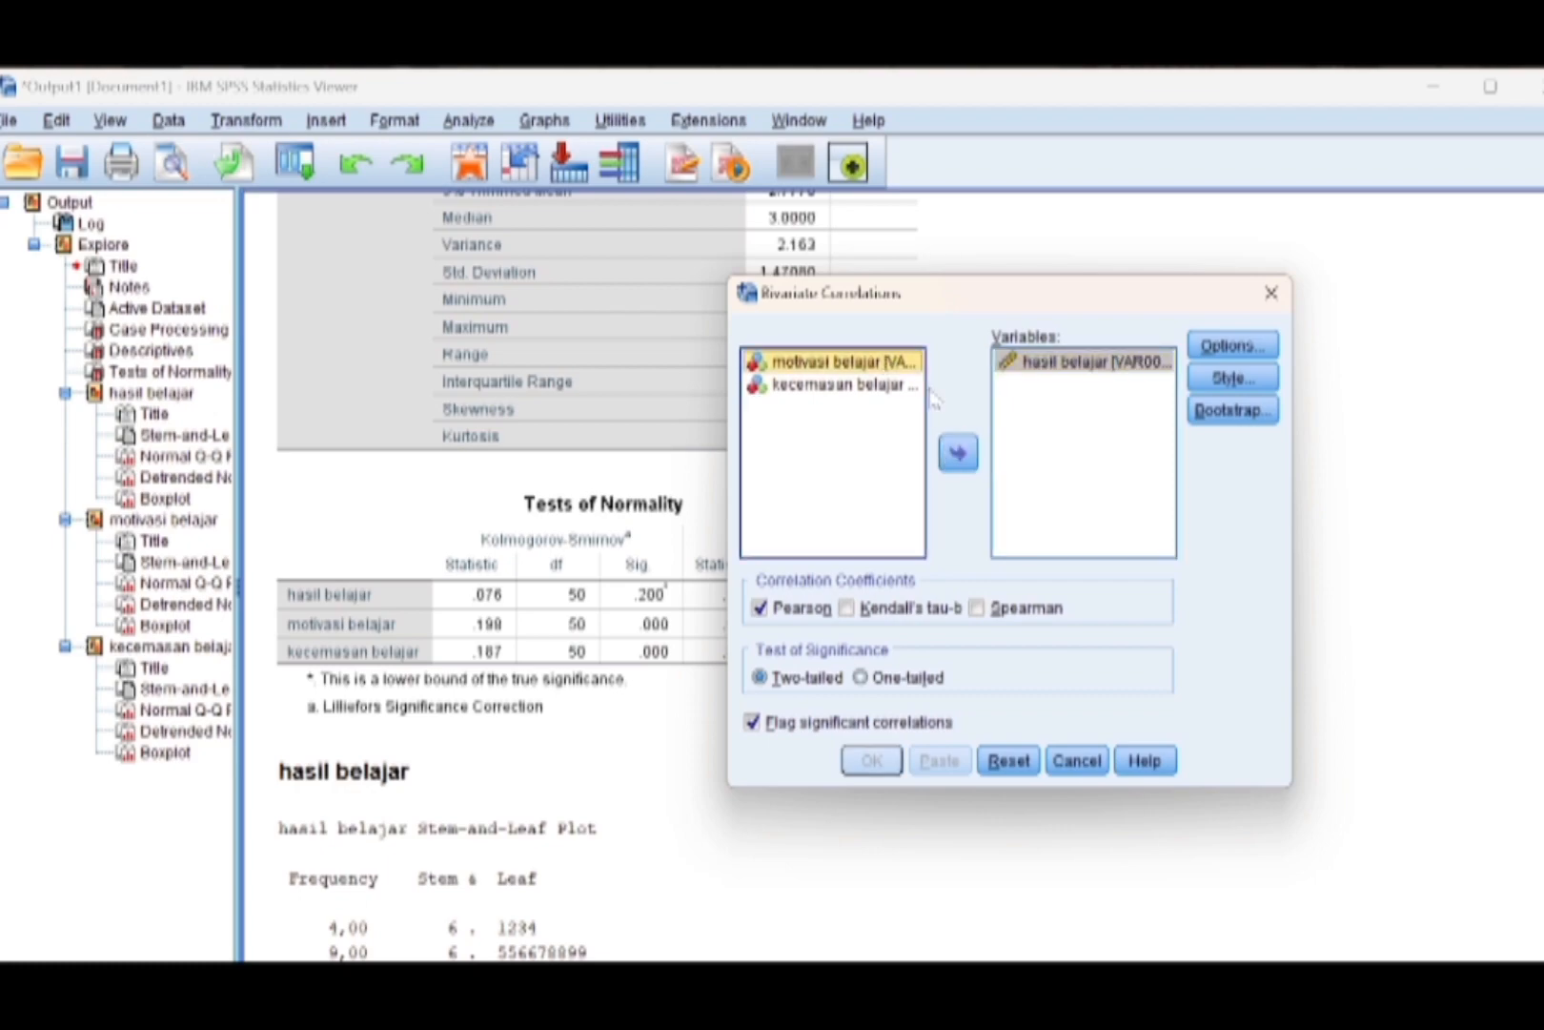
left_click(961, 454)
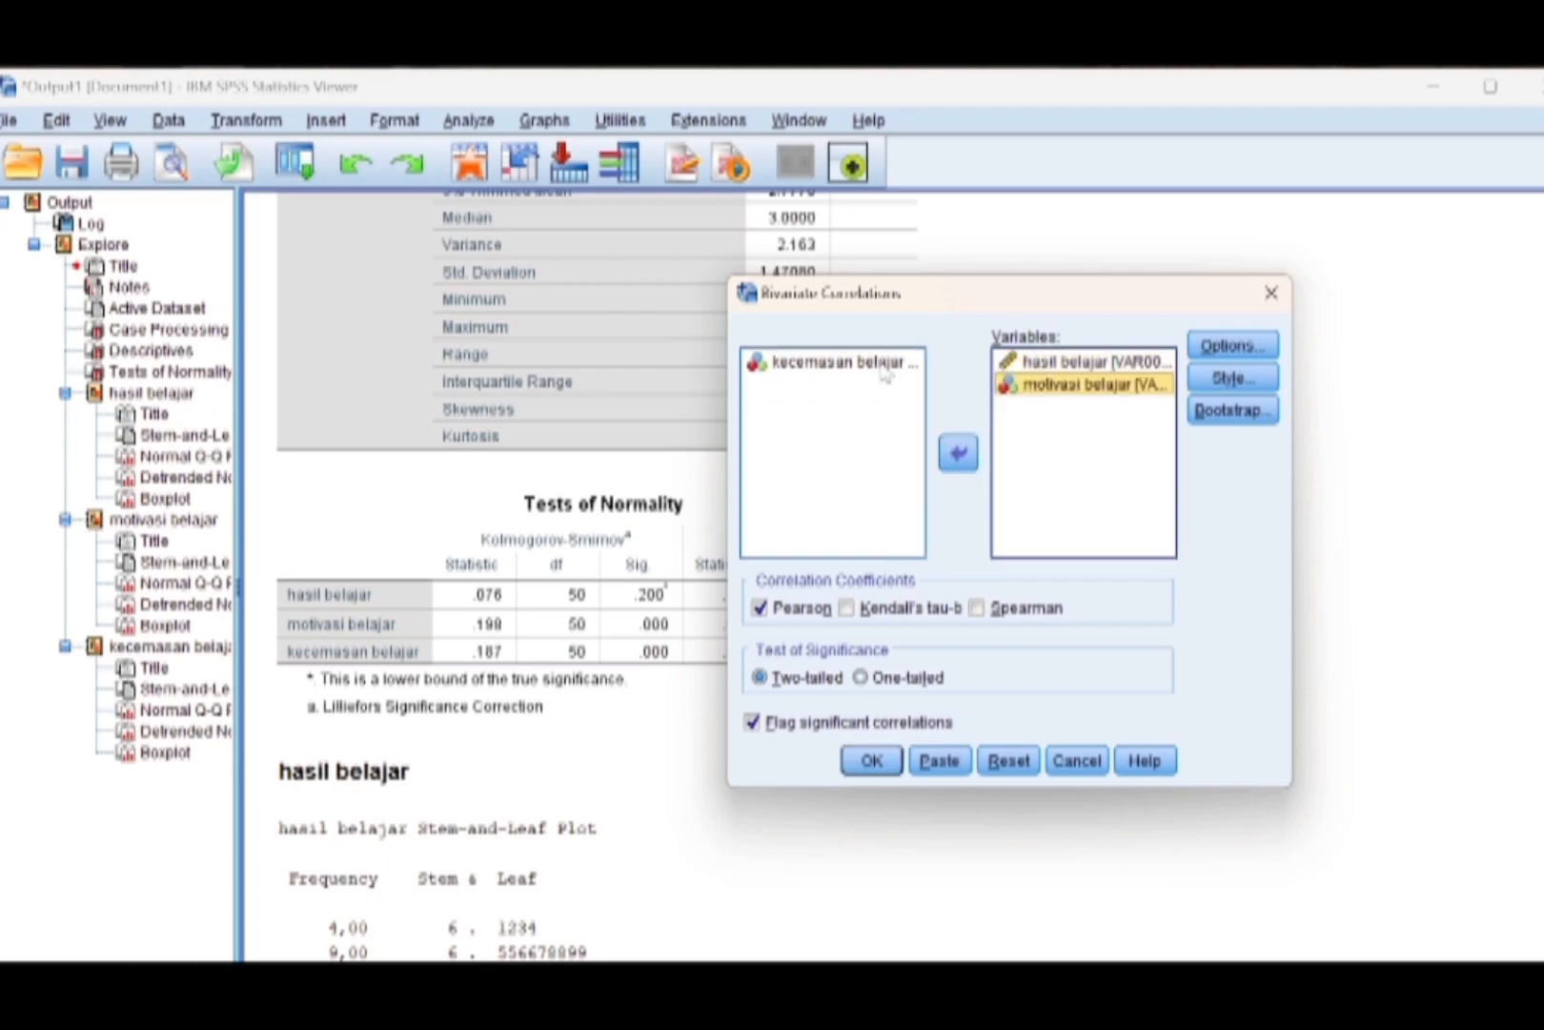
left_click(881, 366)
left_click(960, 453)
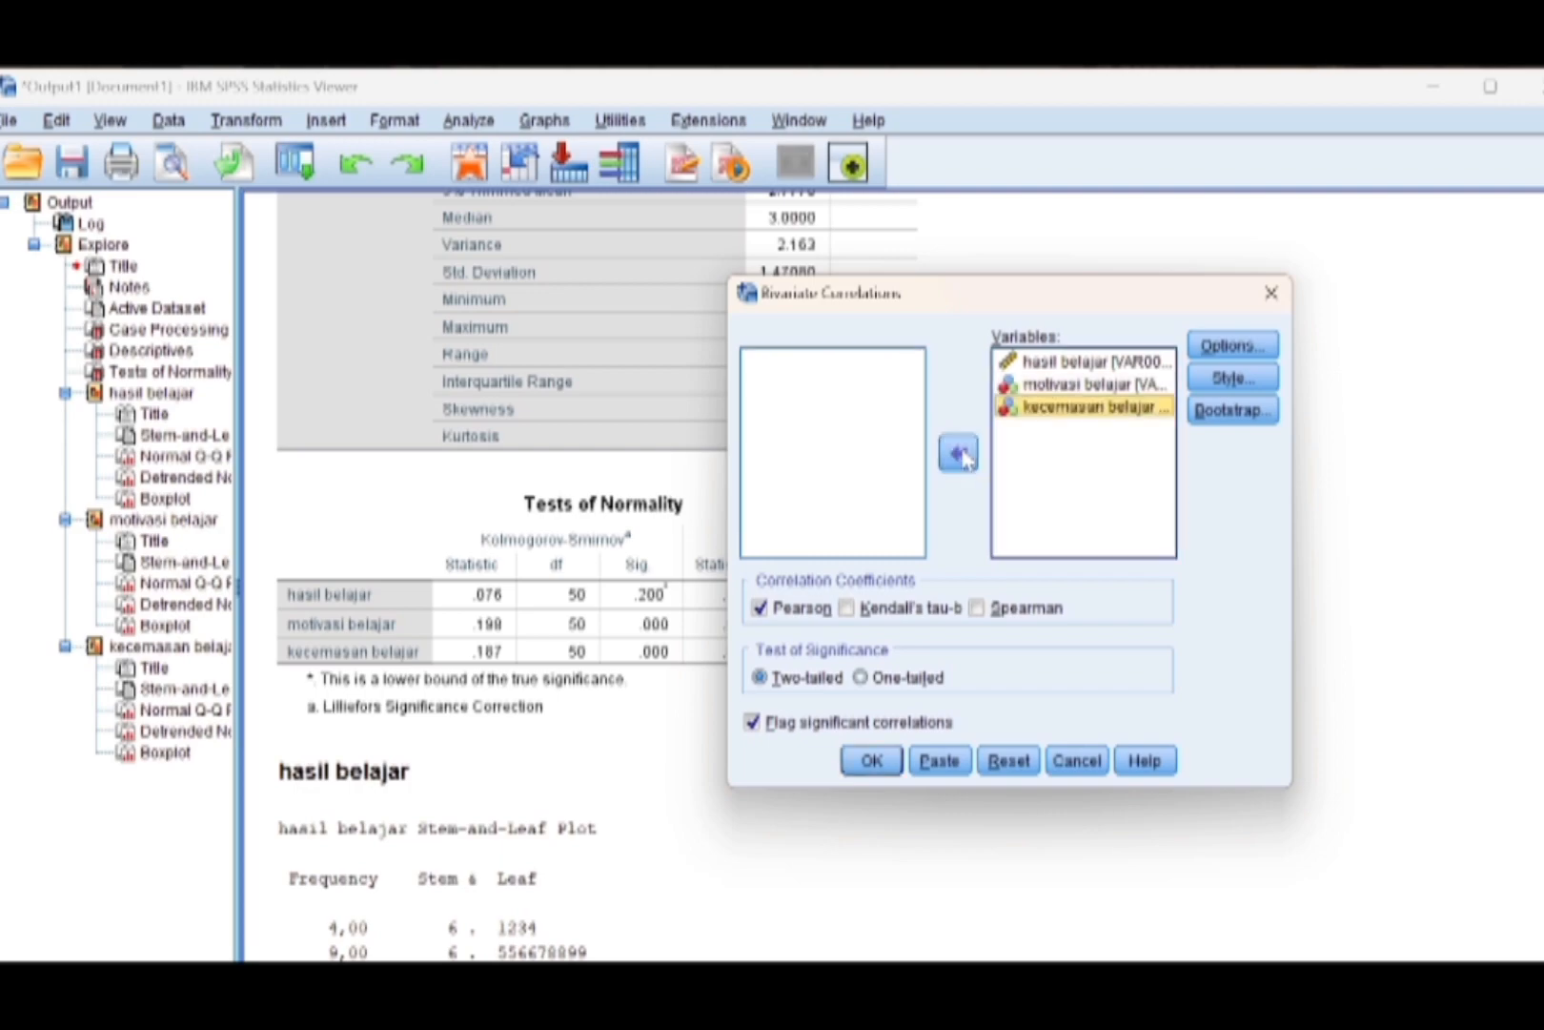
Switch the correlation coefficient from Pearson to Spearman and run the bivariate correlation.
left_click(774, 612)
left_click(774, 612)
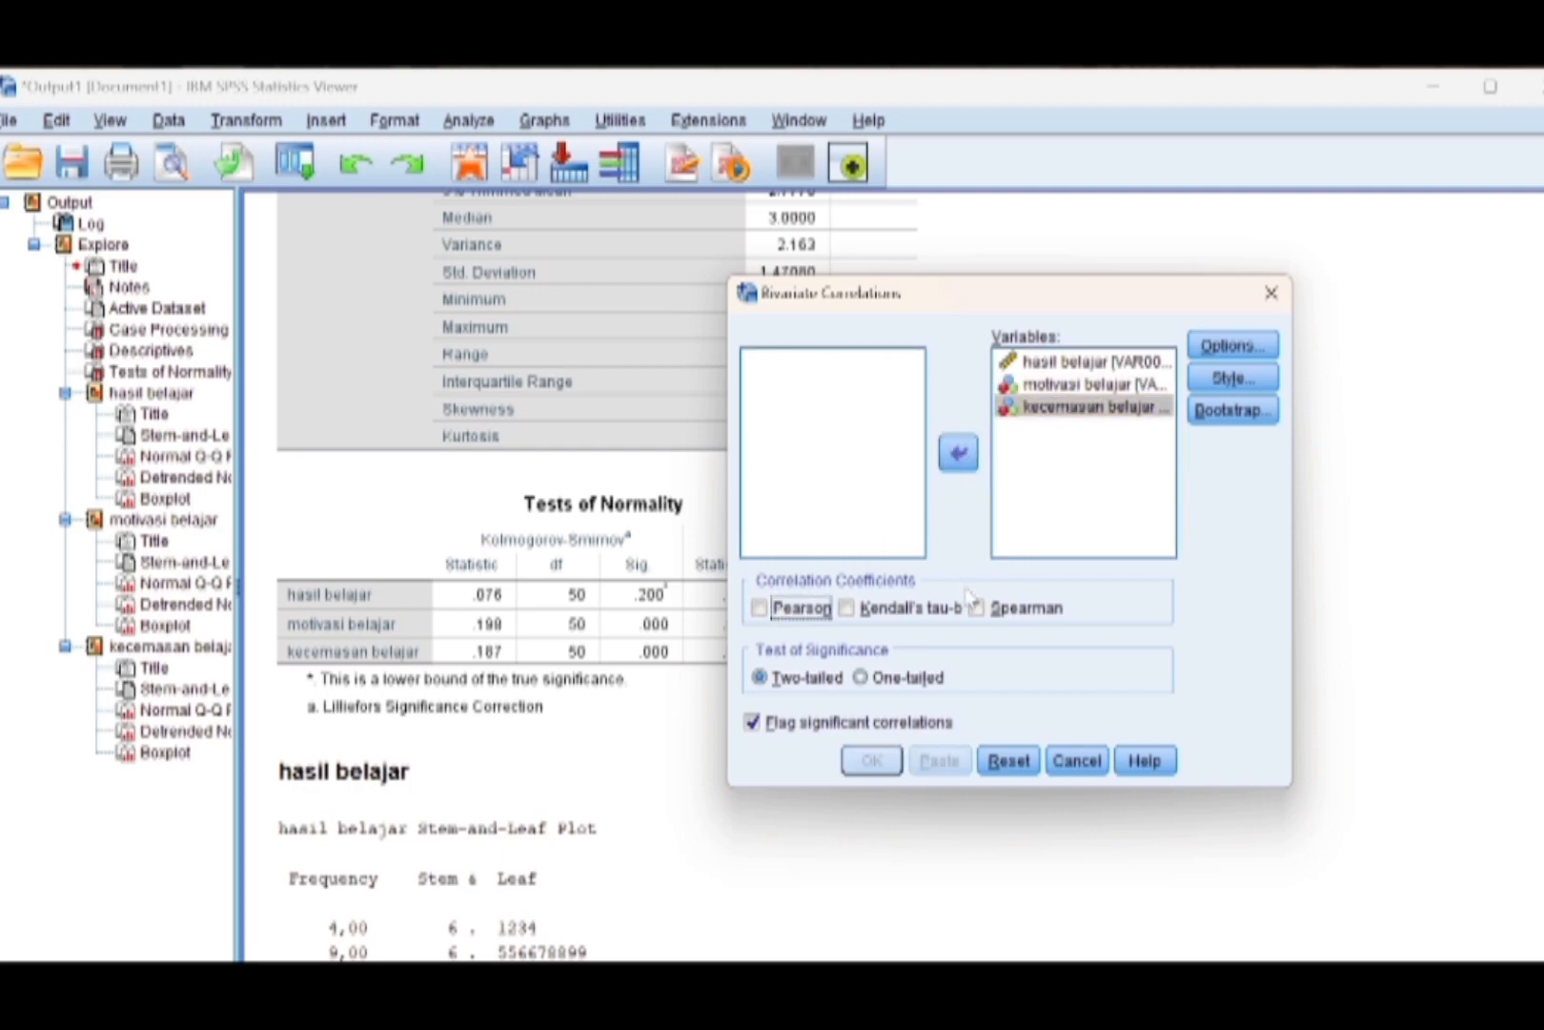
left_click(977, 616)
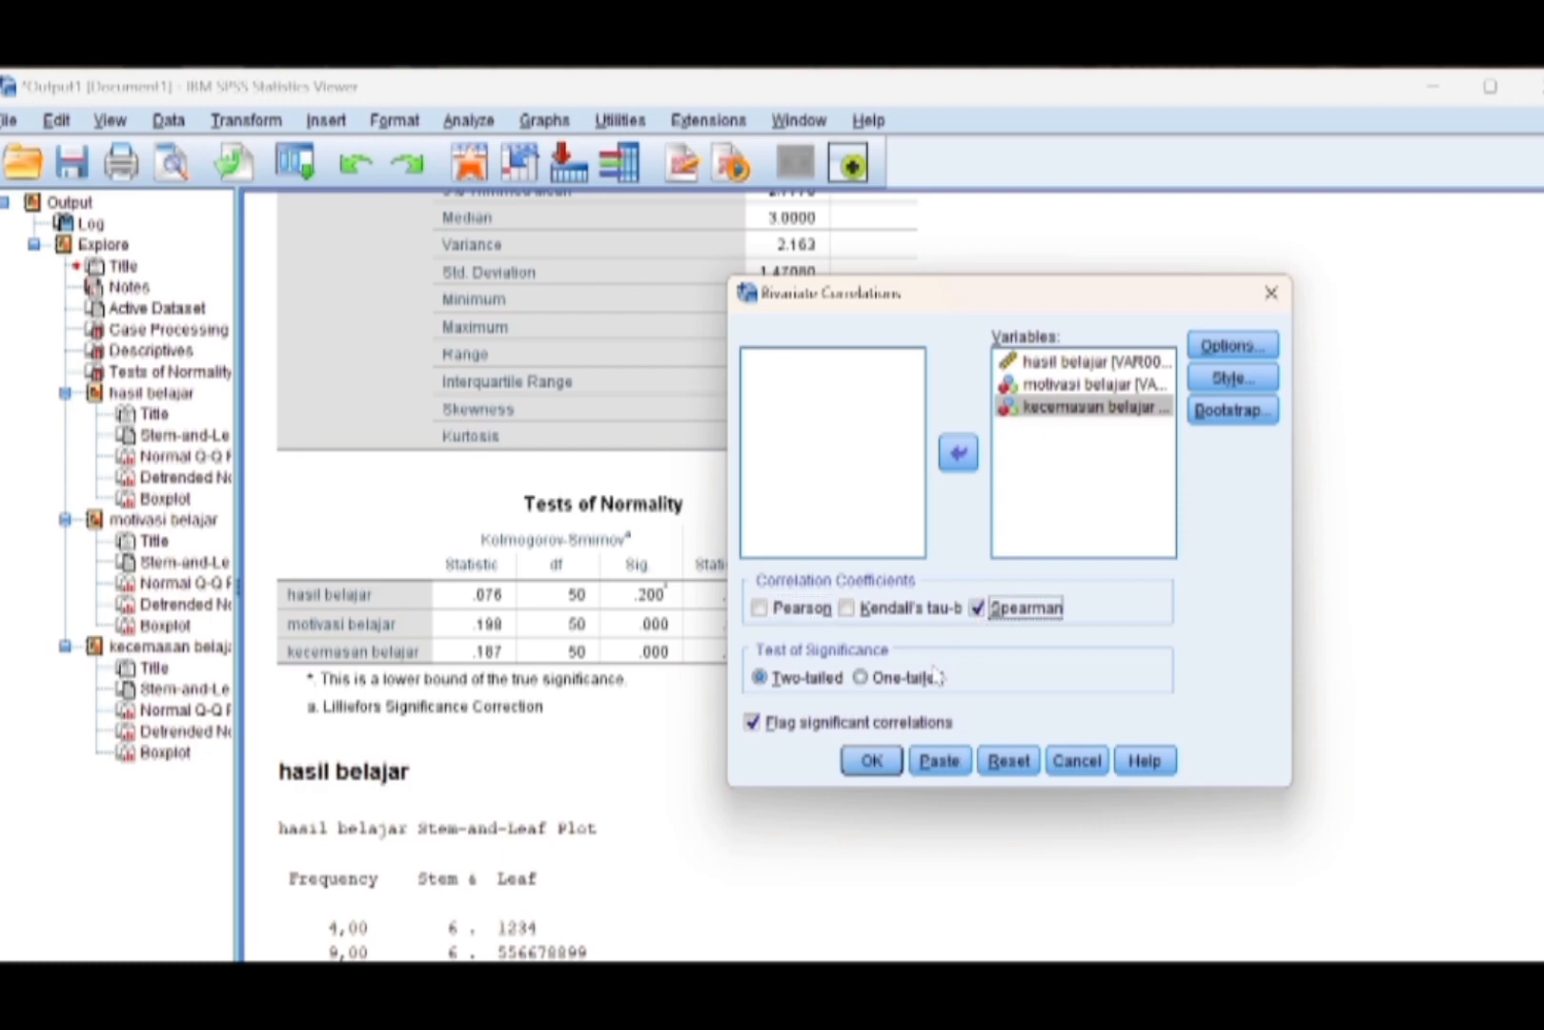
left_click(871, 763)
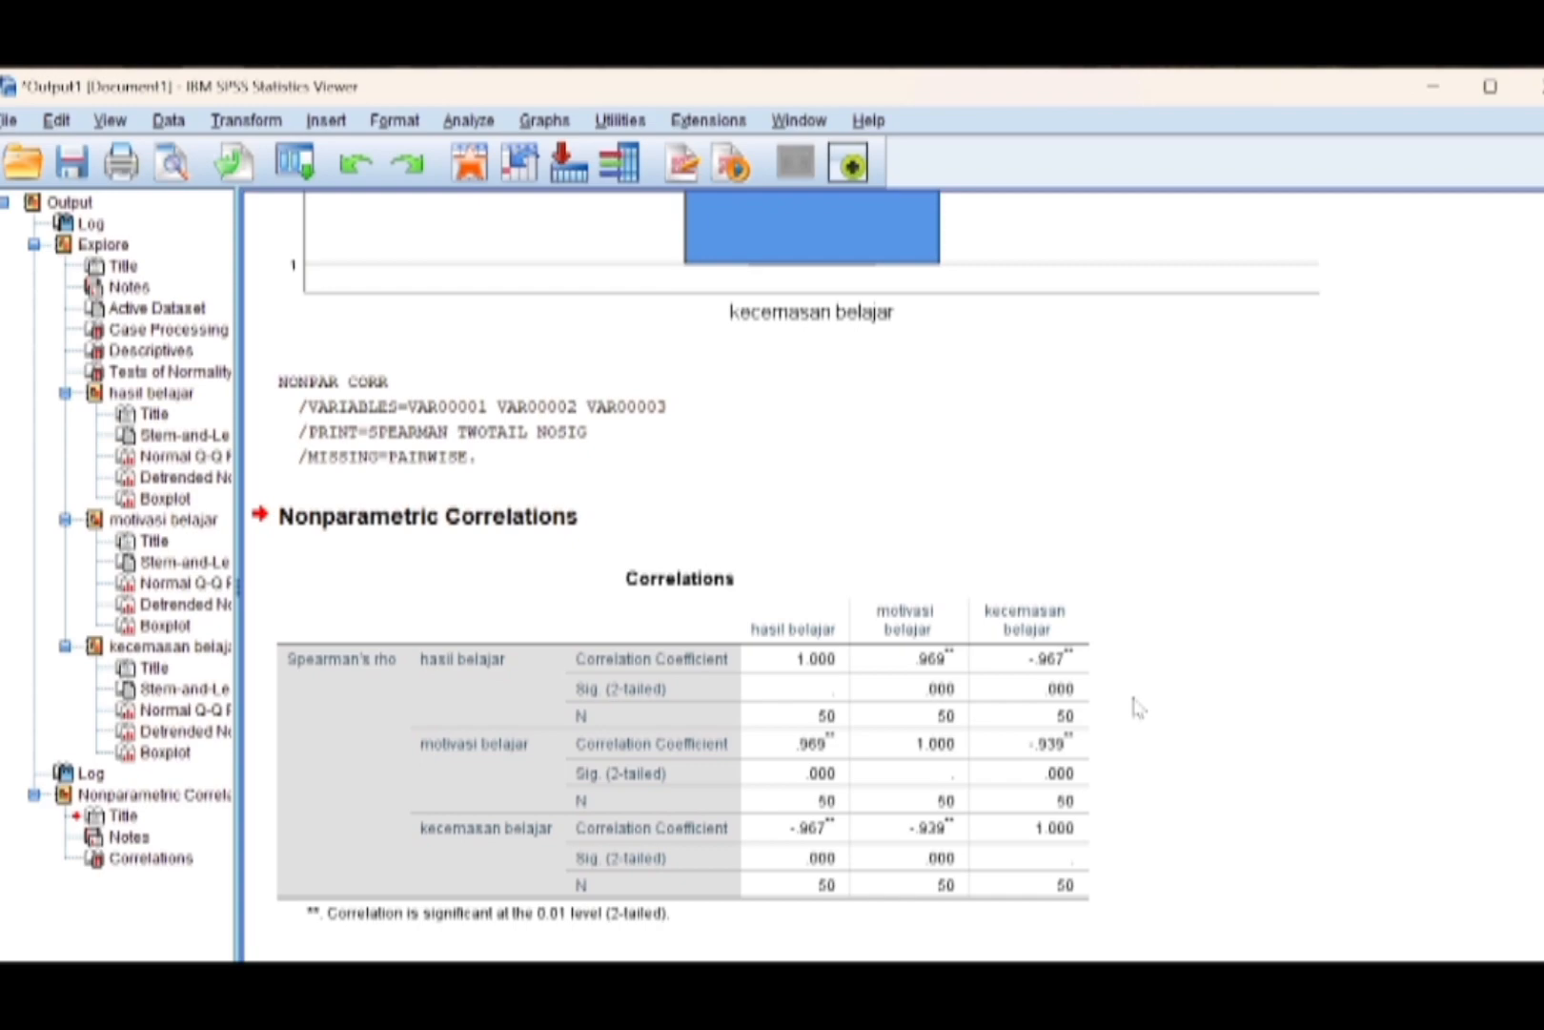
Examine the Spearman's rho coefficients and two-tailed significance values among the three variables in the Correlations table.
left_click(1085, 610)
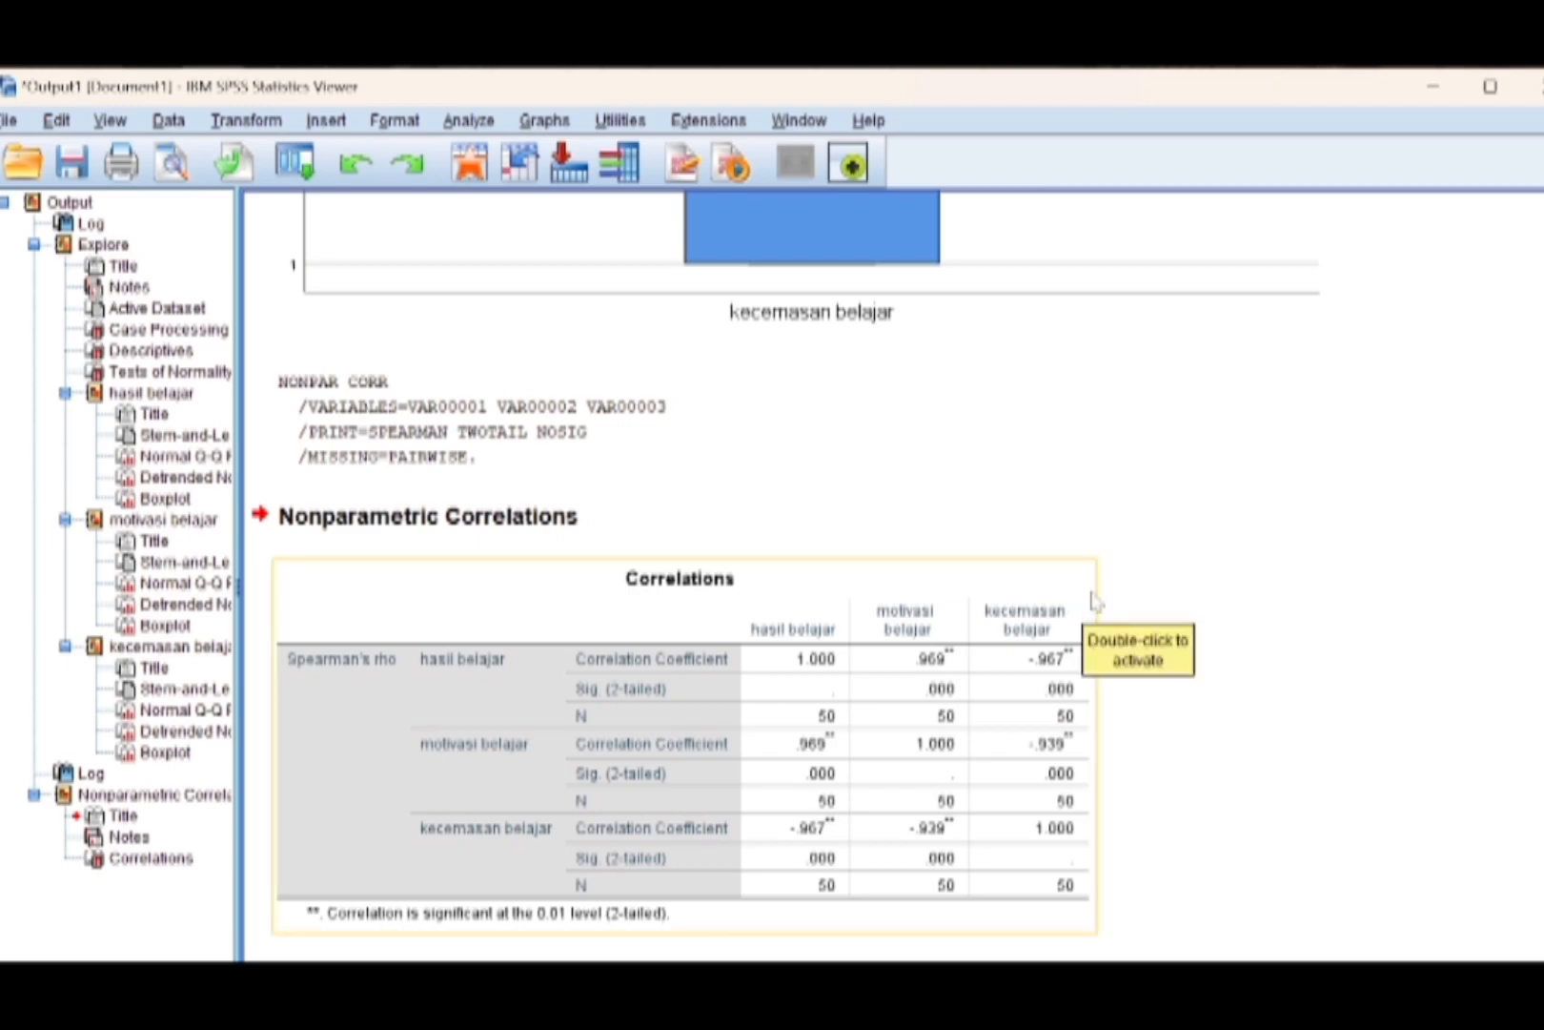
left_click(1238, 631)
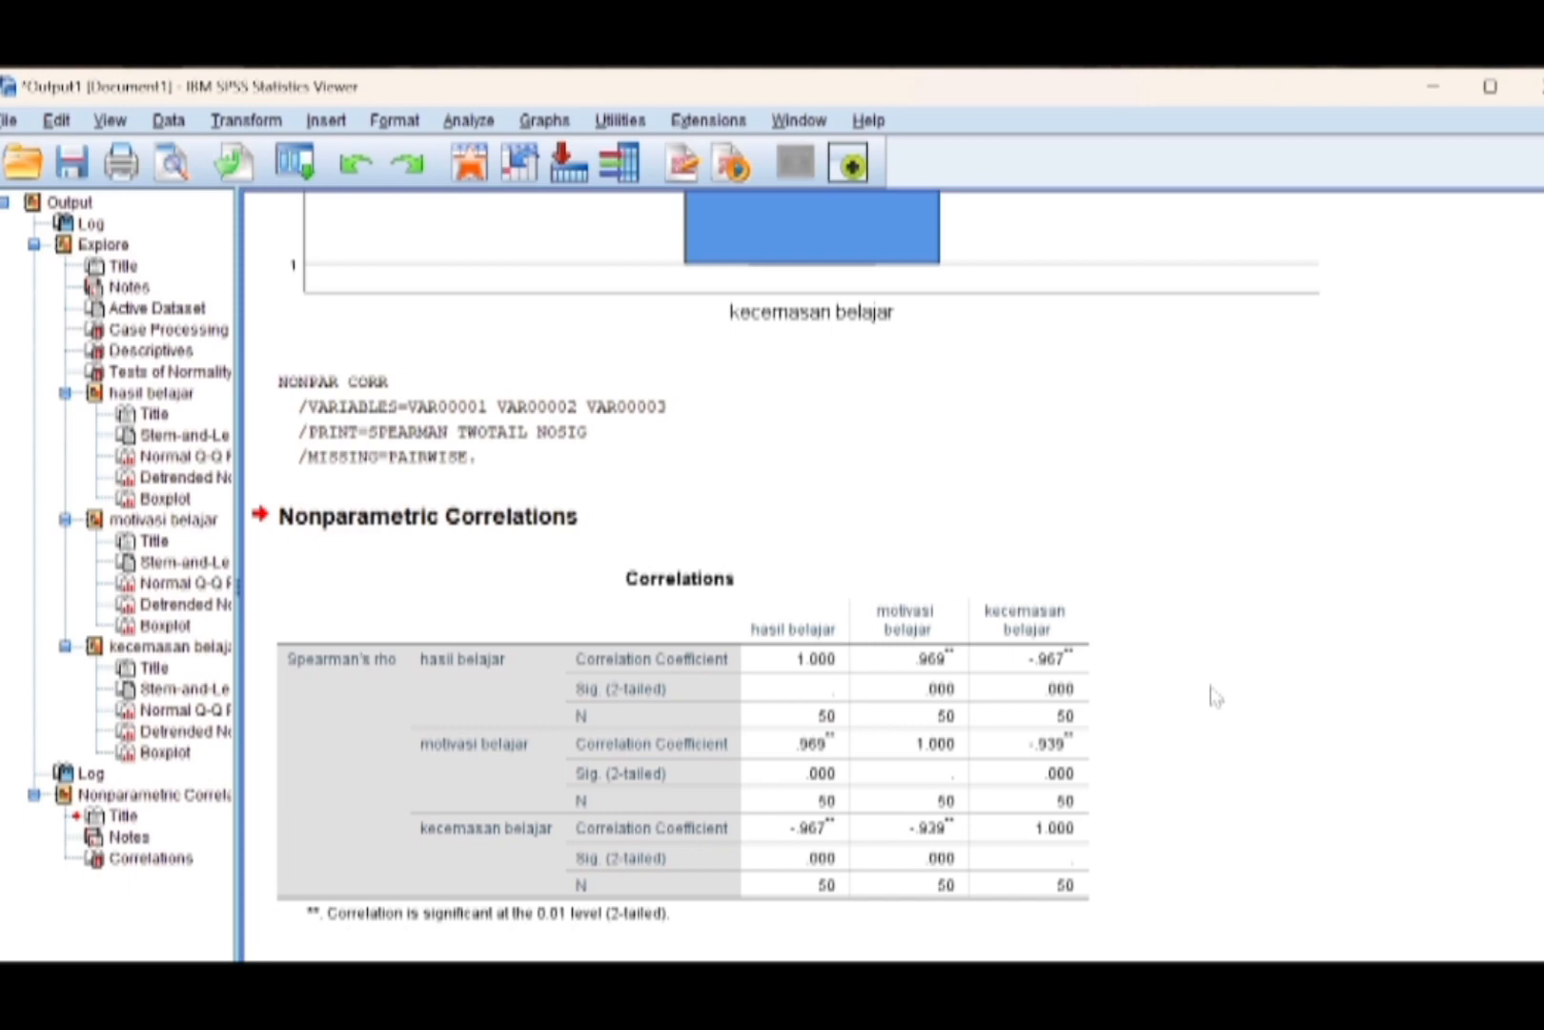
left_click(1076, 641)
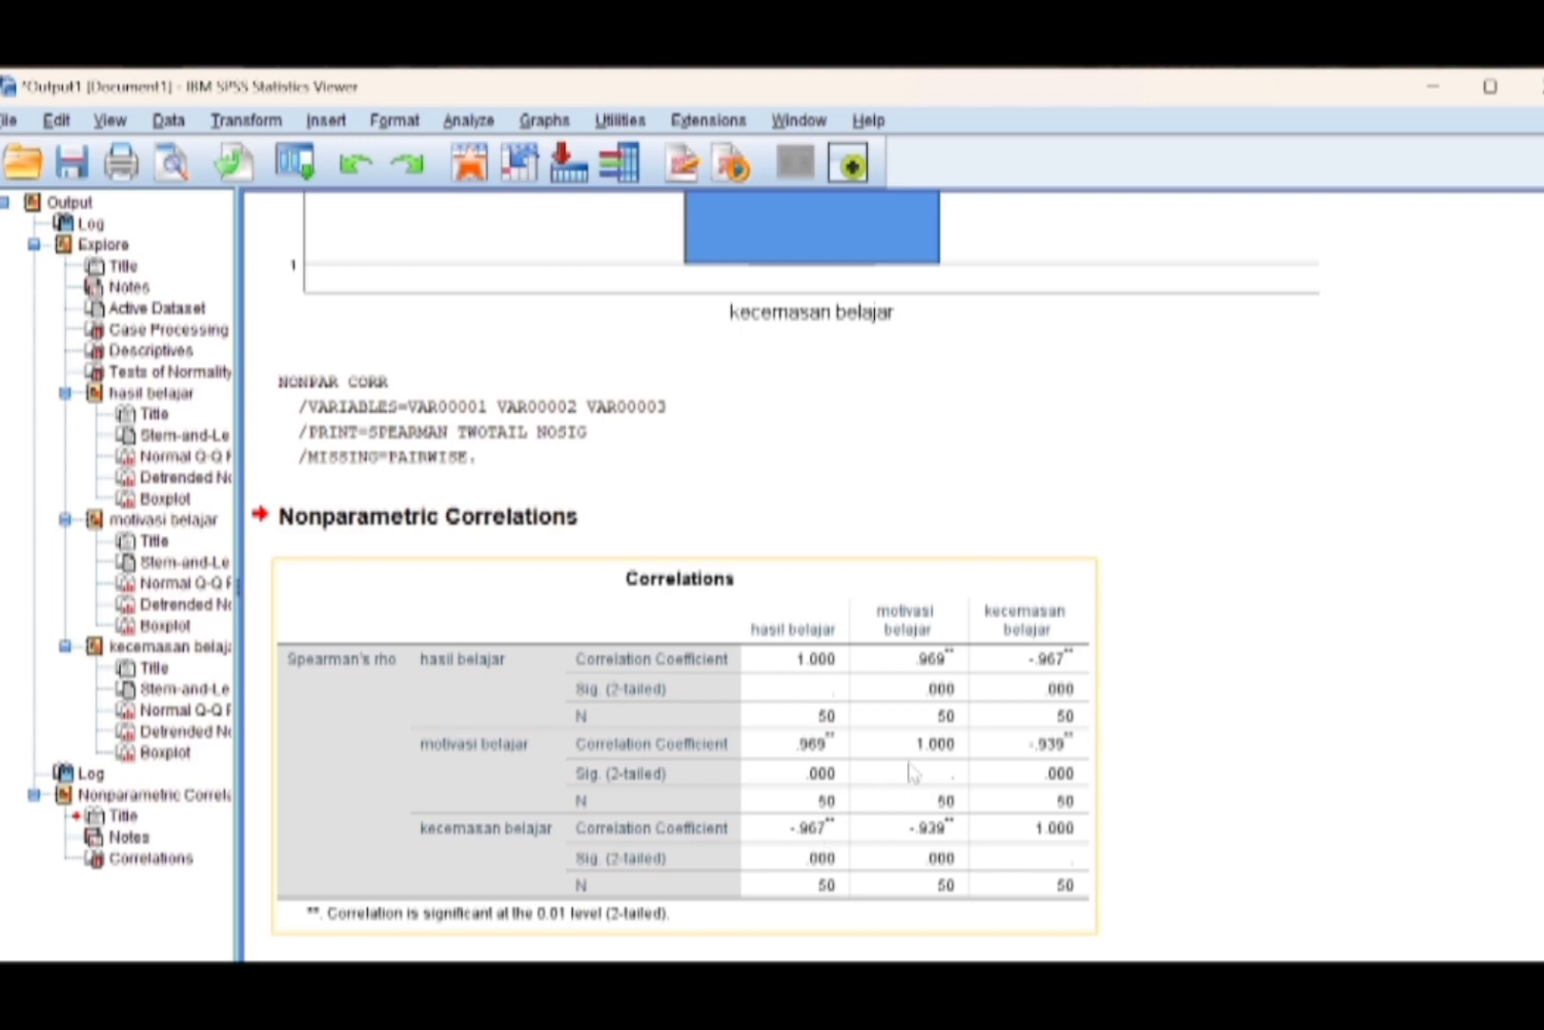
left_click(1053, 553)
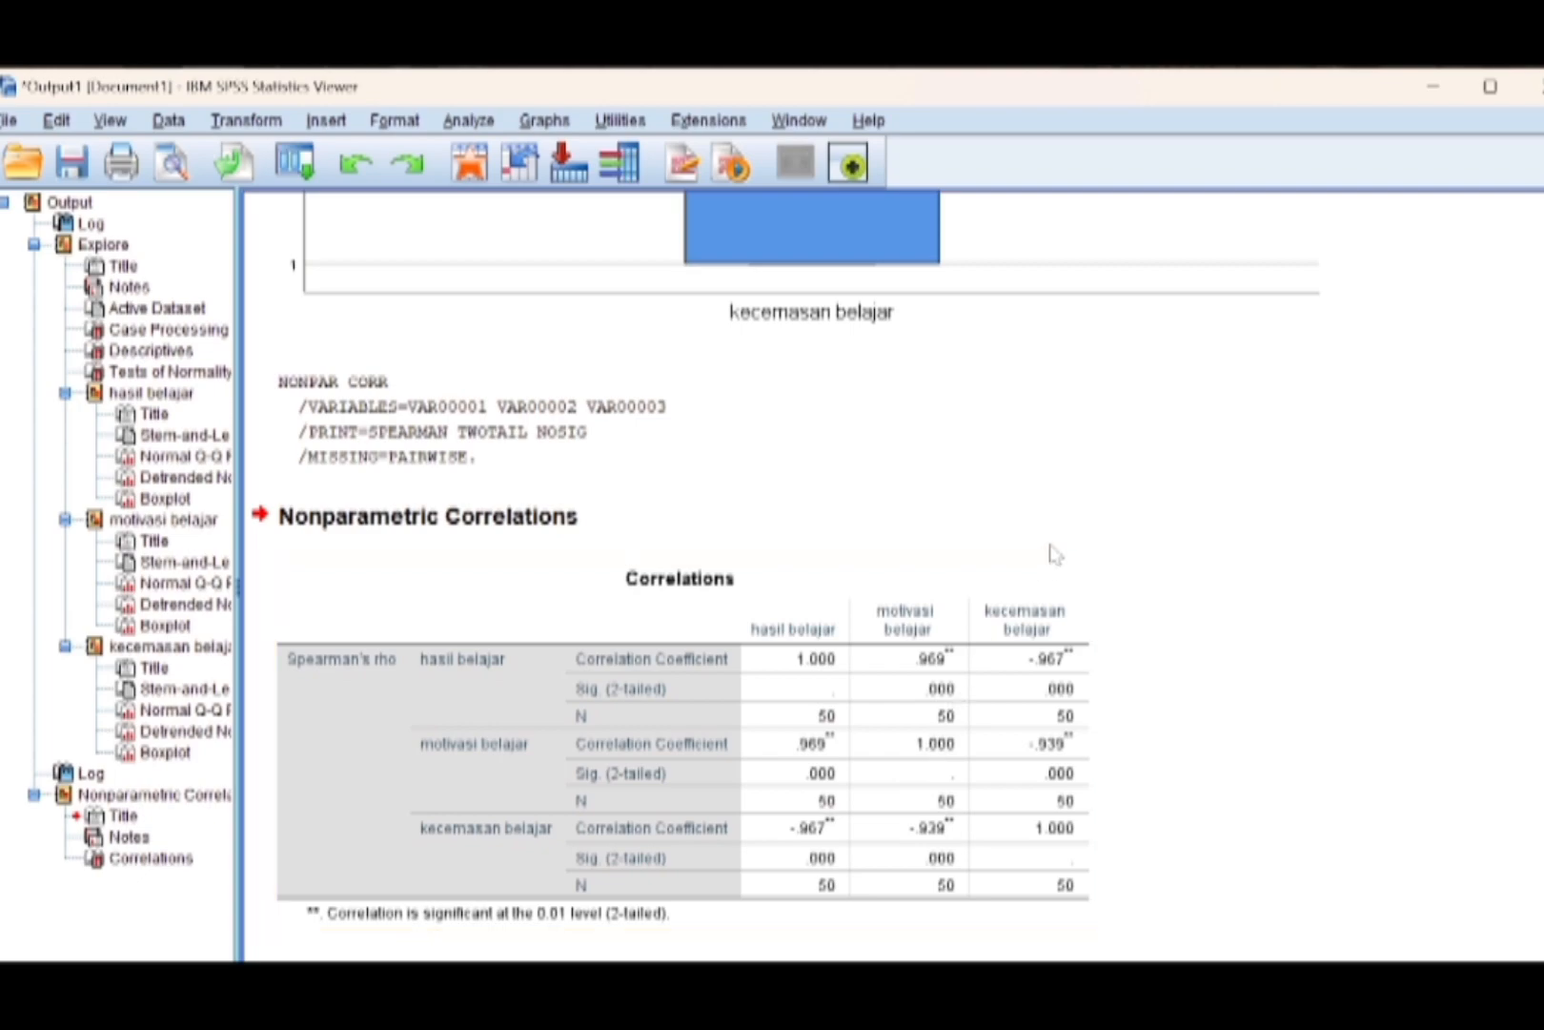
left_click(1141, 526)
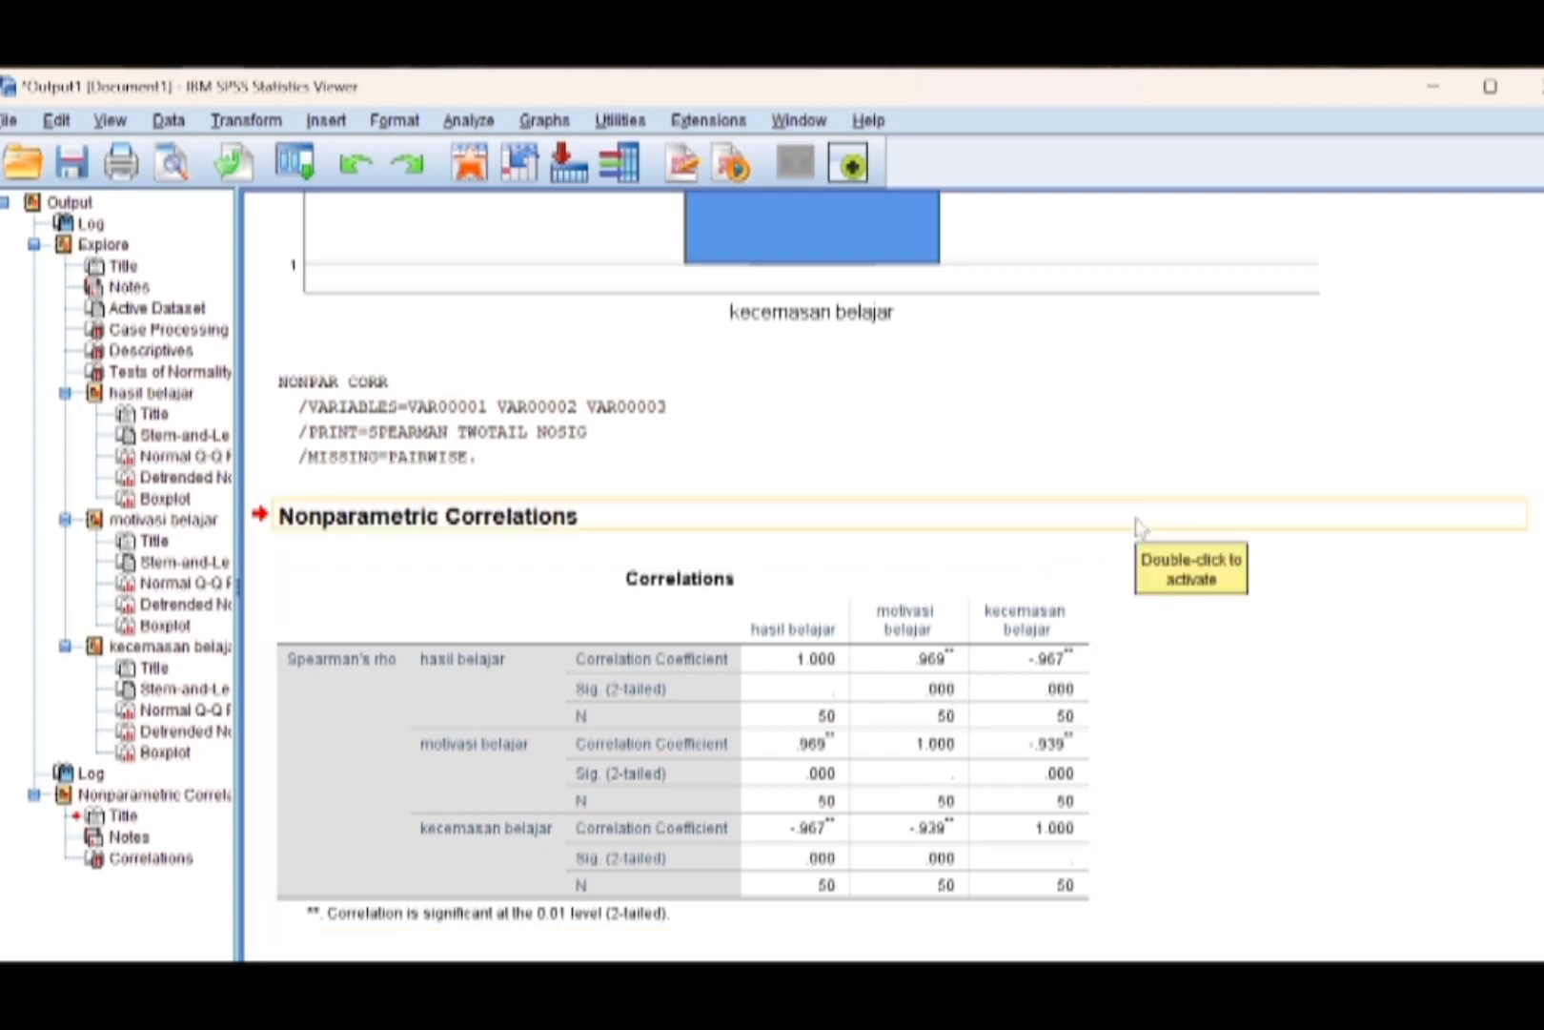
left_click(1144, 581)
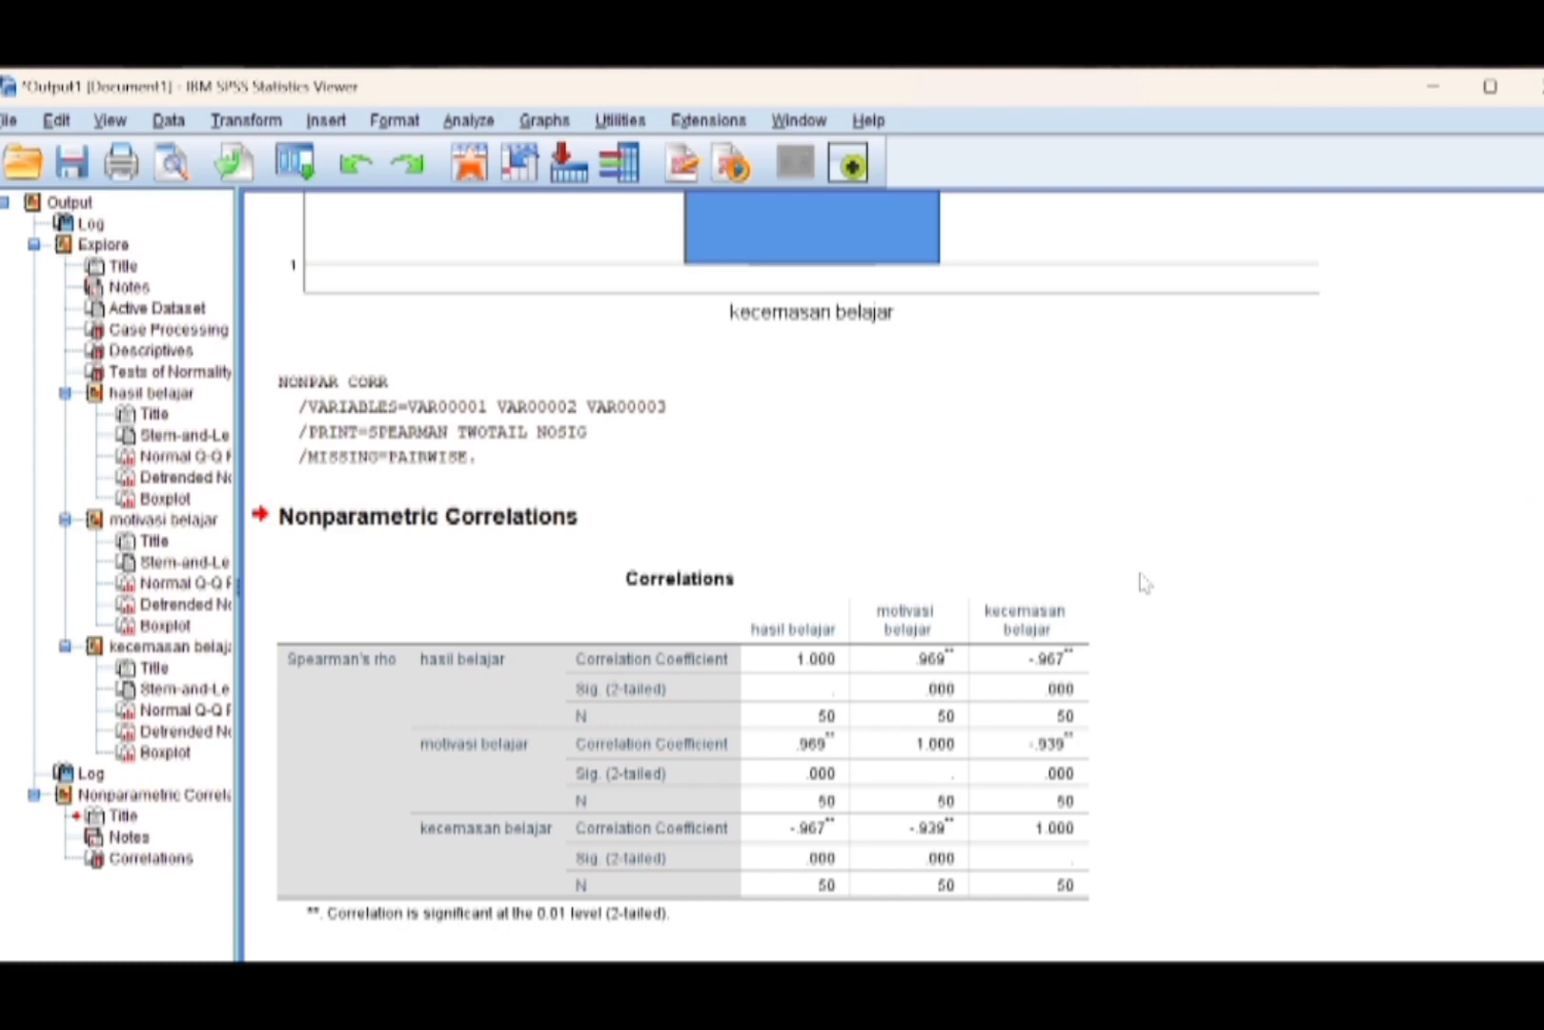